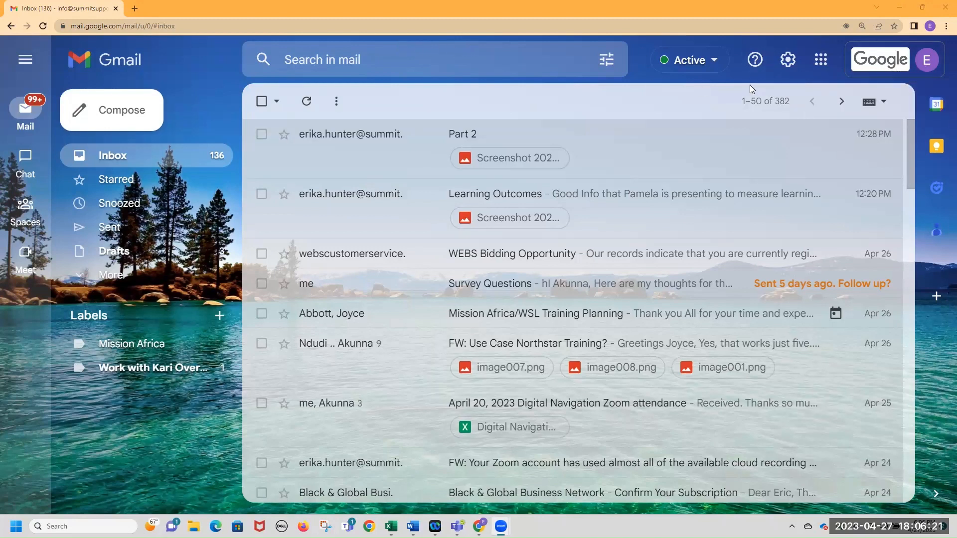
Show the signed-in Google account's details over the inbox and close them again
left_click(899, 72)
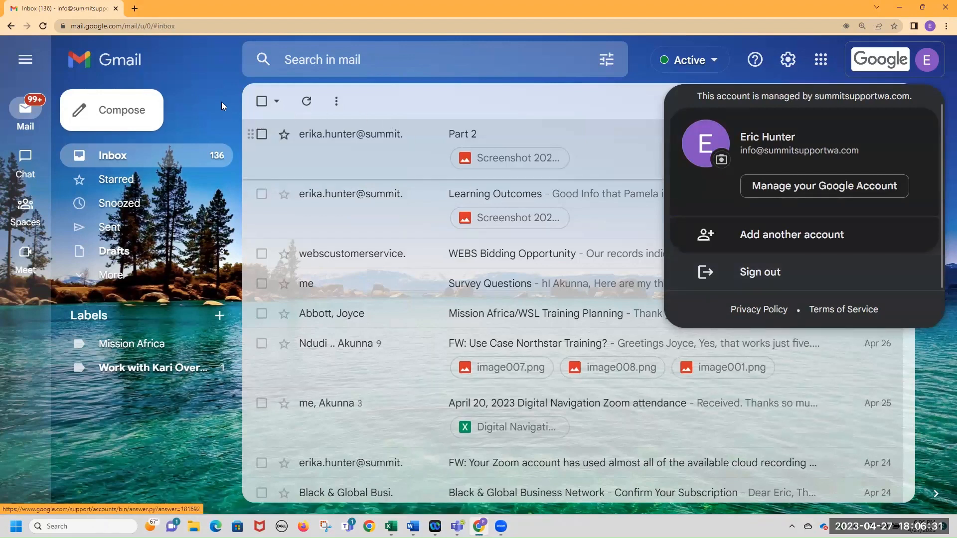
left_click(221, 69)
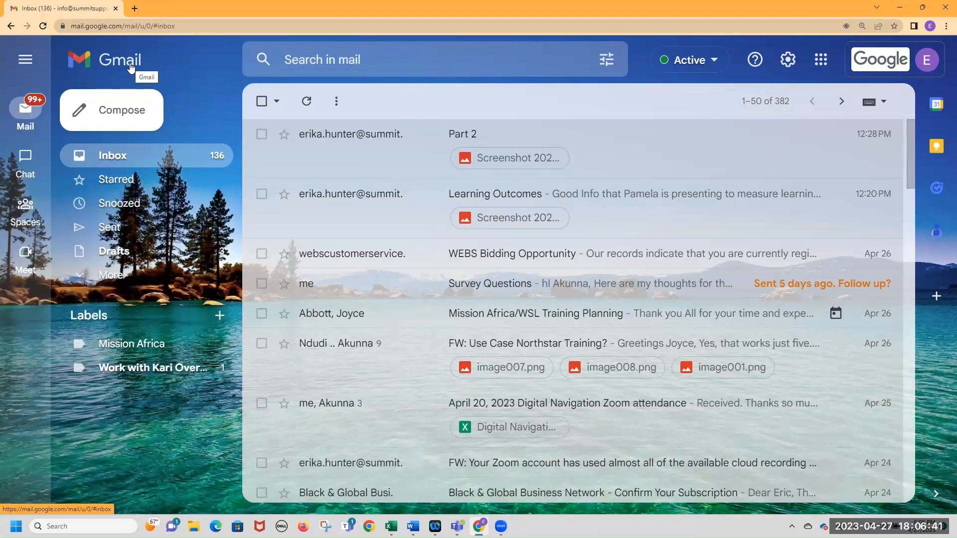
left_click(928, 62)
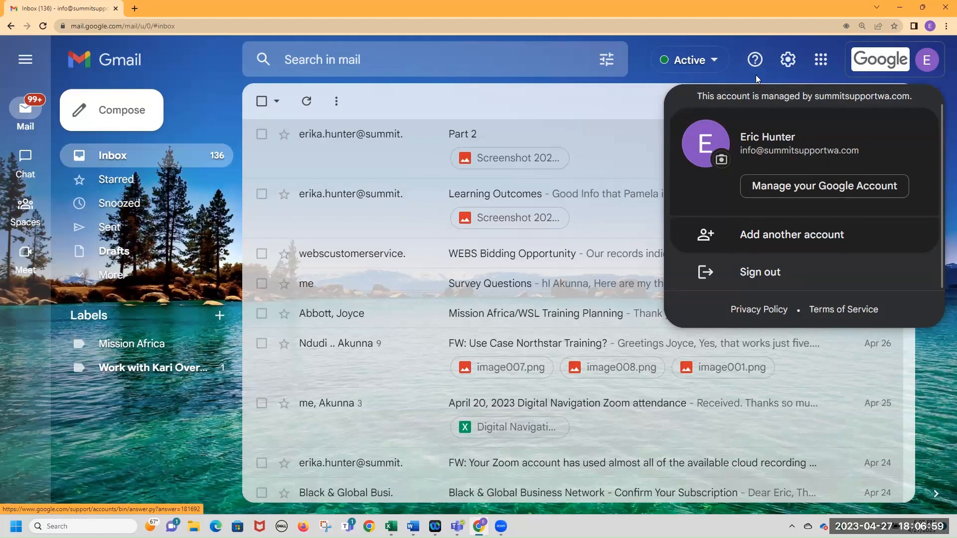
left_click(732, 42)
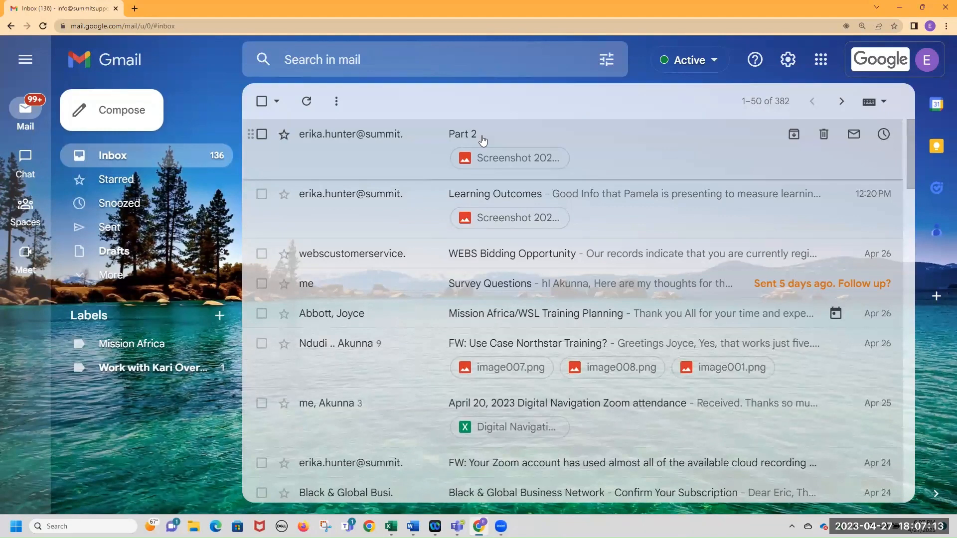
Look through the whole list of Google apps, down to Classroom and Cloud Print, and return to its beginning
left_click(822, 62)
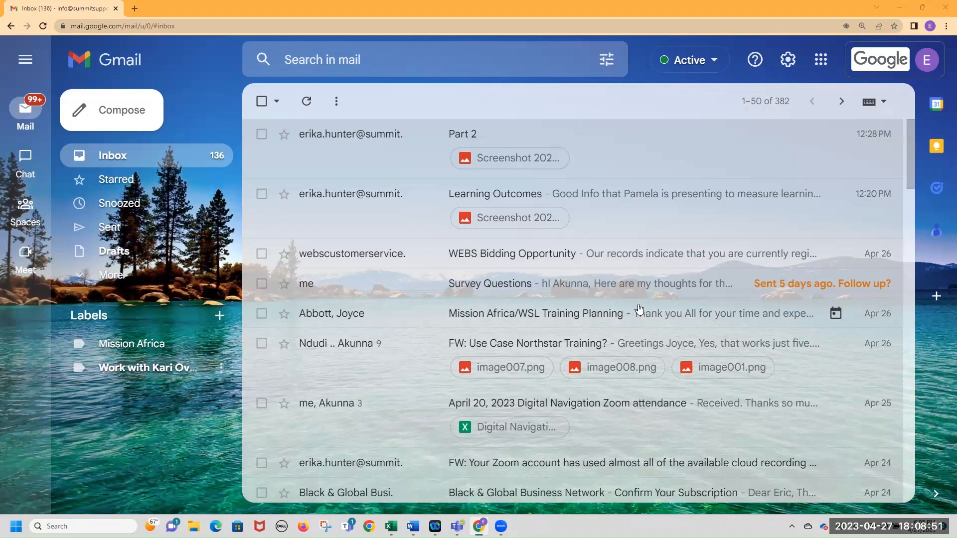
left_click(819, 60)
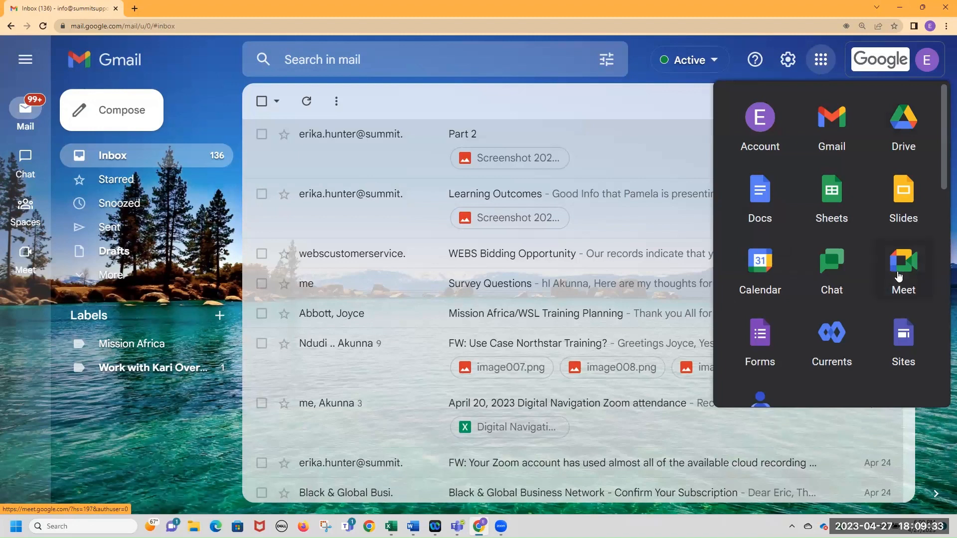
scroll(775, 339, "down", 4)
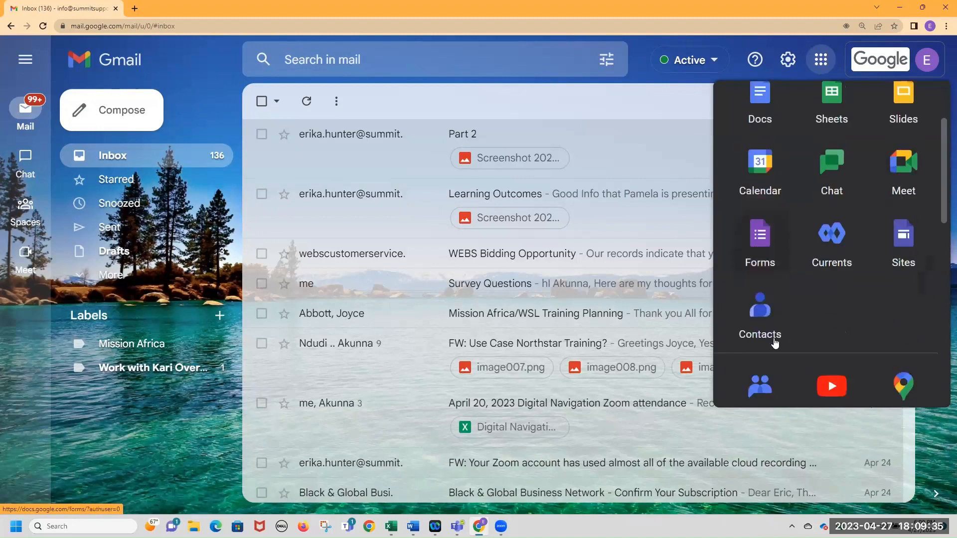
scroll(775, 343, "down", 3)
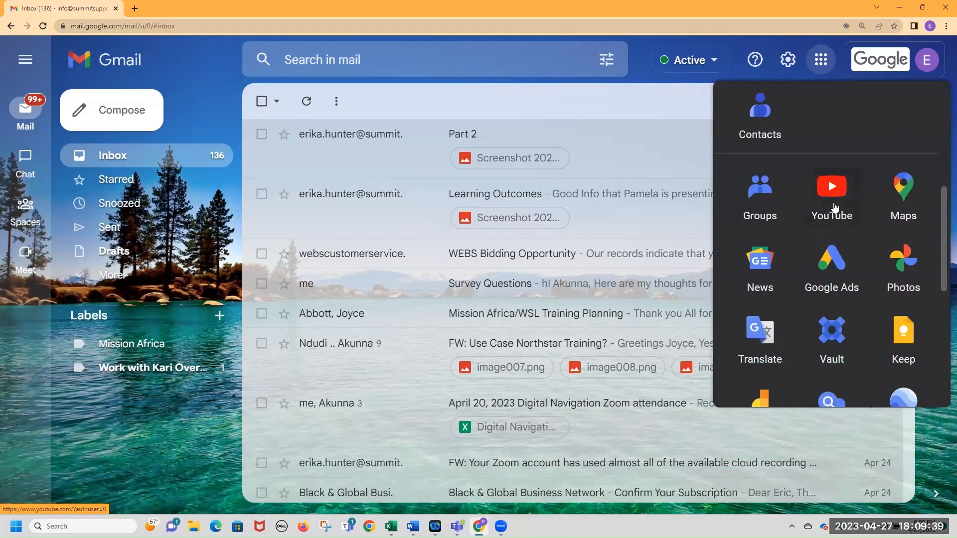
scroll(786, 274, "down", 1)
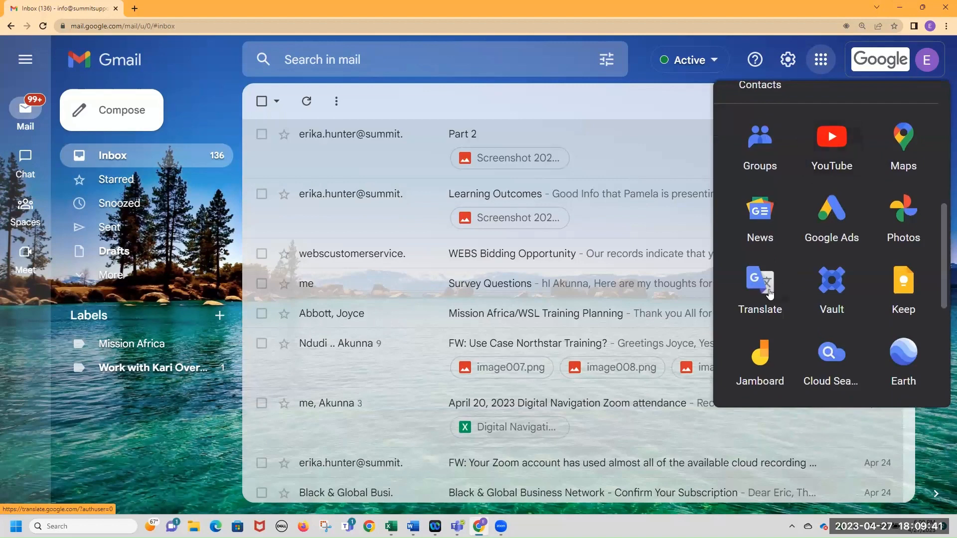
scroll(769, 293, "down", 4)
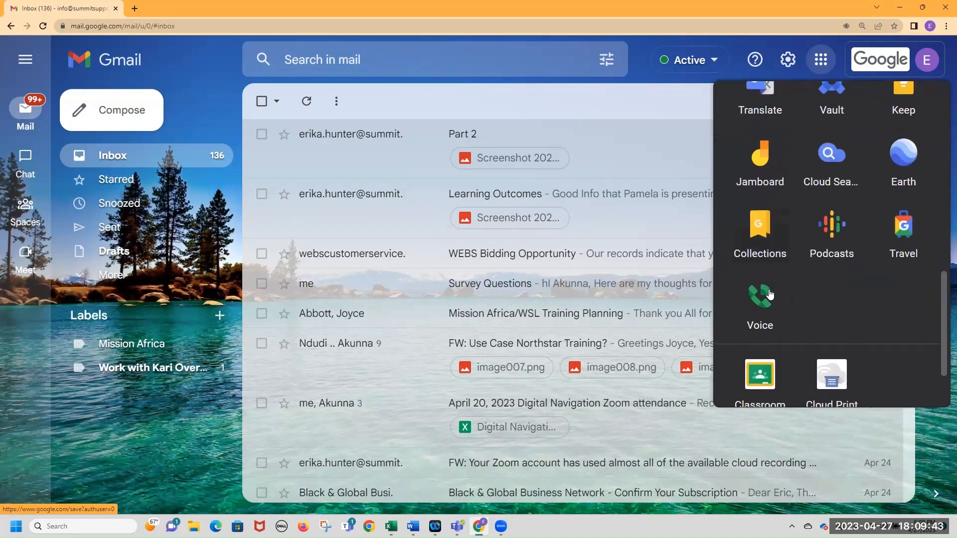
left_click_drag(941, 308, 933, 110)
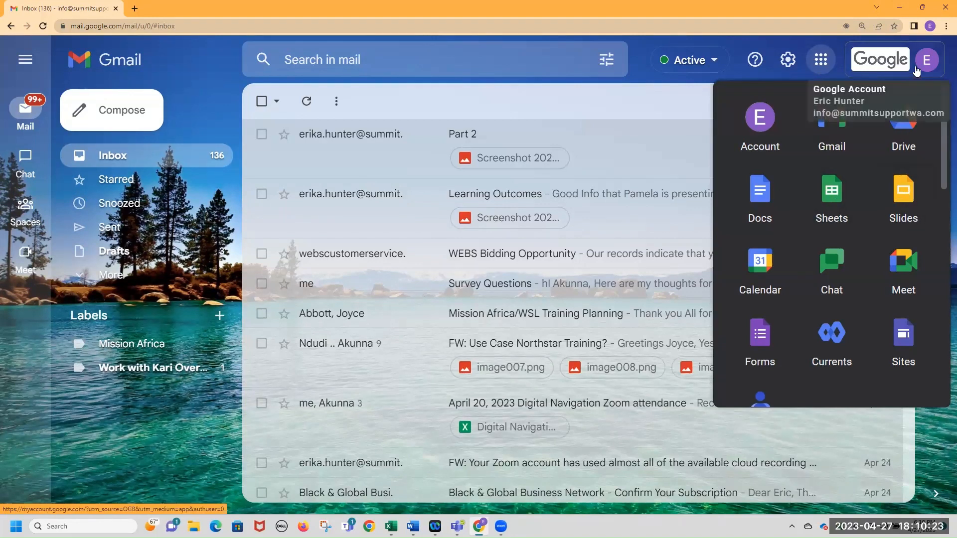
Open Google Docs from the Google apps list, check the Gmail inbox, and return to the Docs home page
left_click(758, 193)
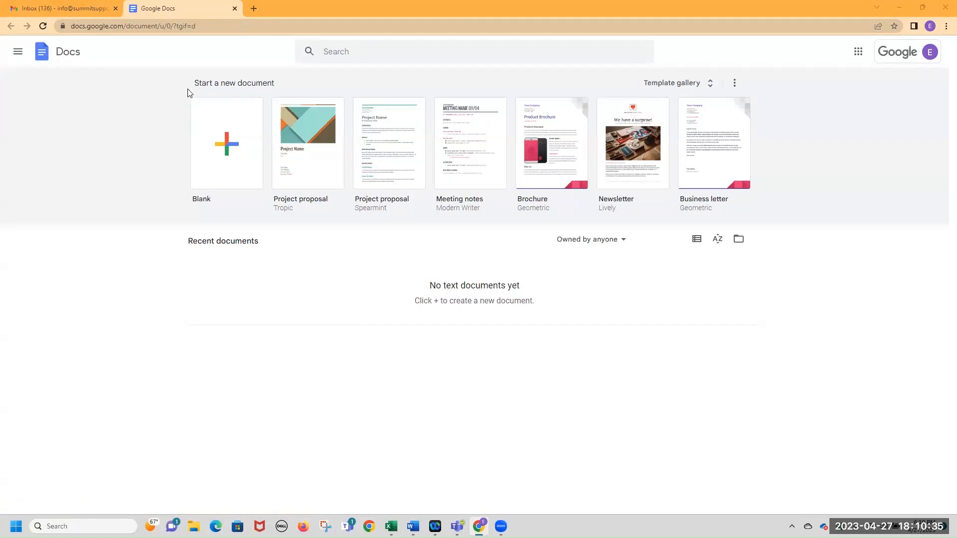
left_click(92, 9)
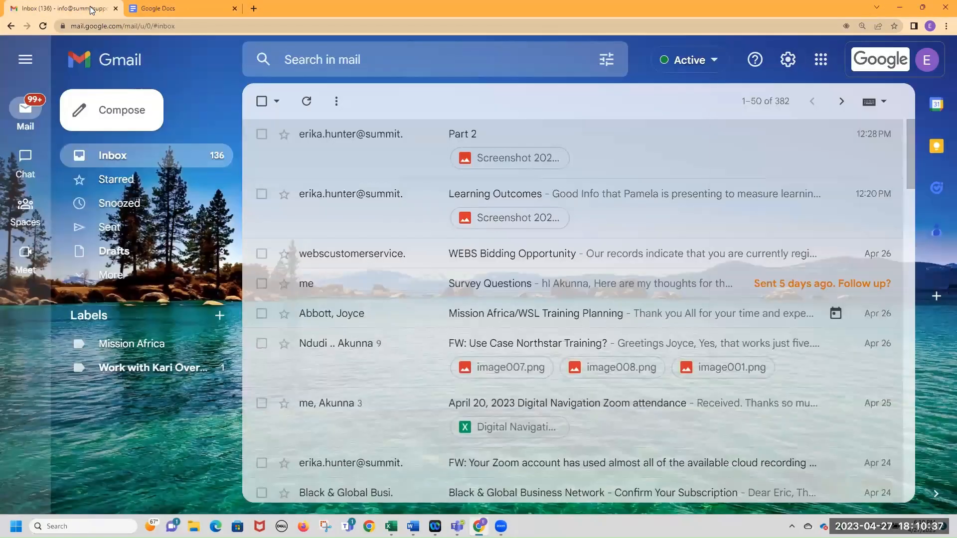
left_click(202, 13)
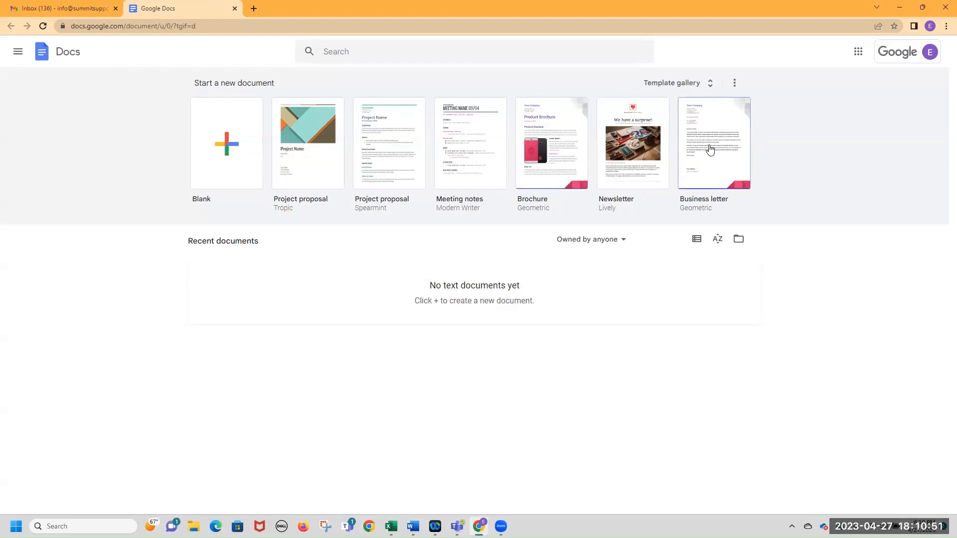
Create a document from the Independent contractor agreement template by Upwork in the general template gallery
left_click(713, 88)
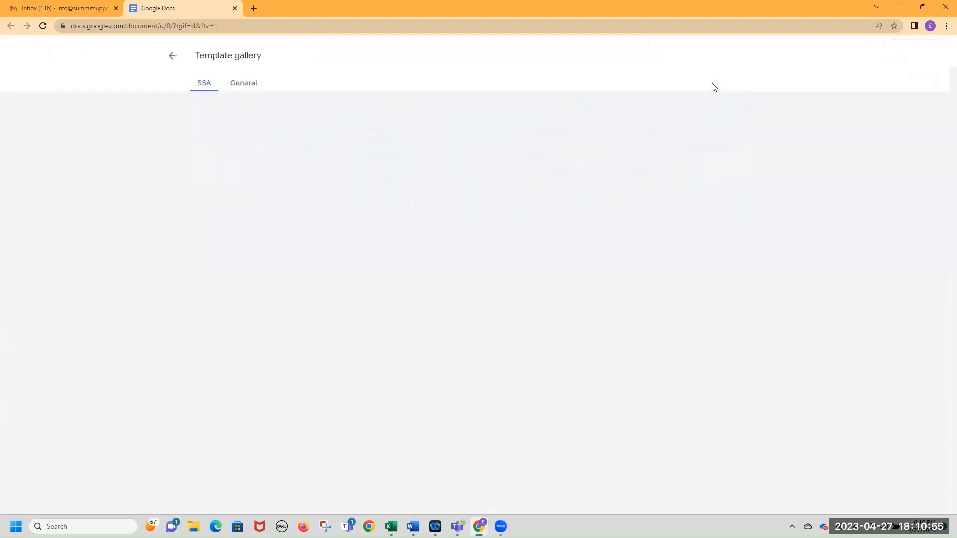
left_click(242, 83)
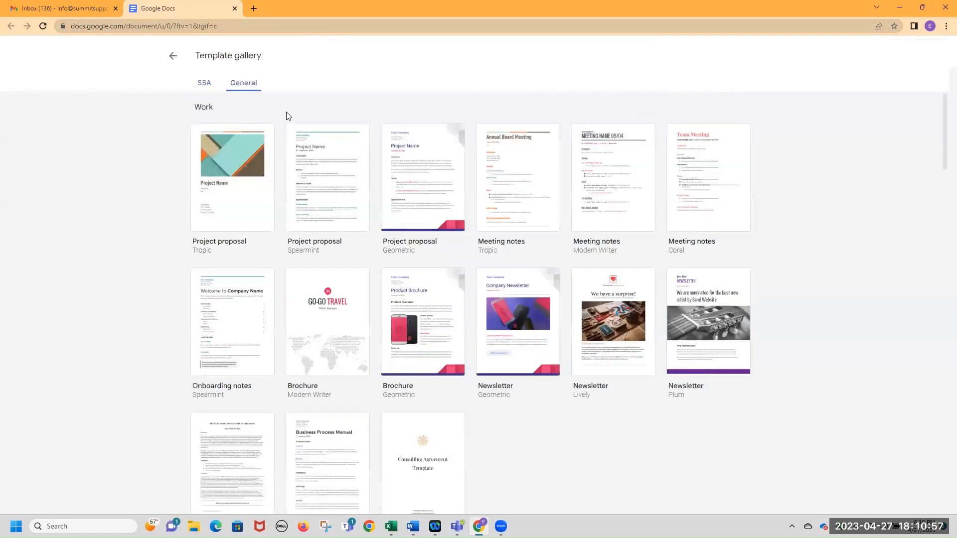
scroll(573, 309, "down", 2)
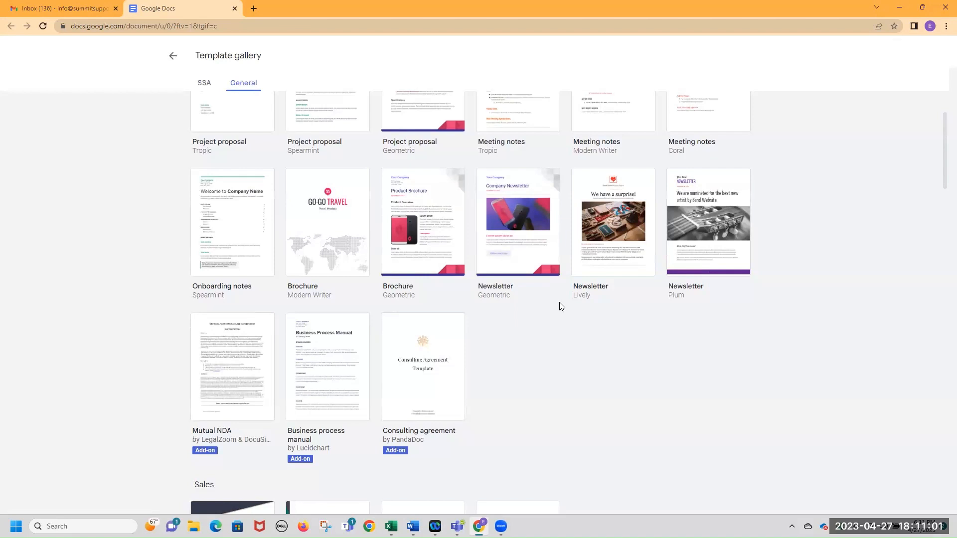
scroll(561, 306, "down", 5)
scroll(556, 303, "down", 2)
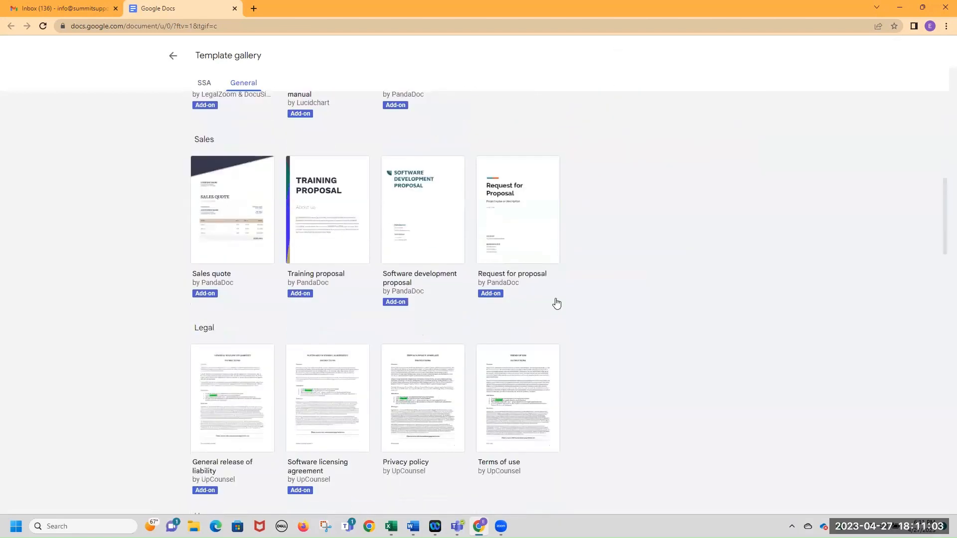
scroll(557, 303, "down", 2)
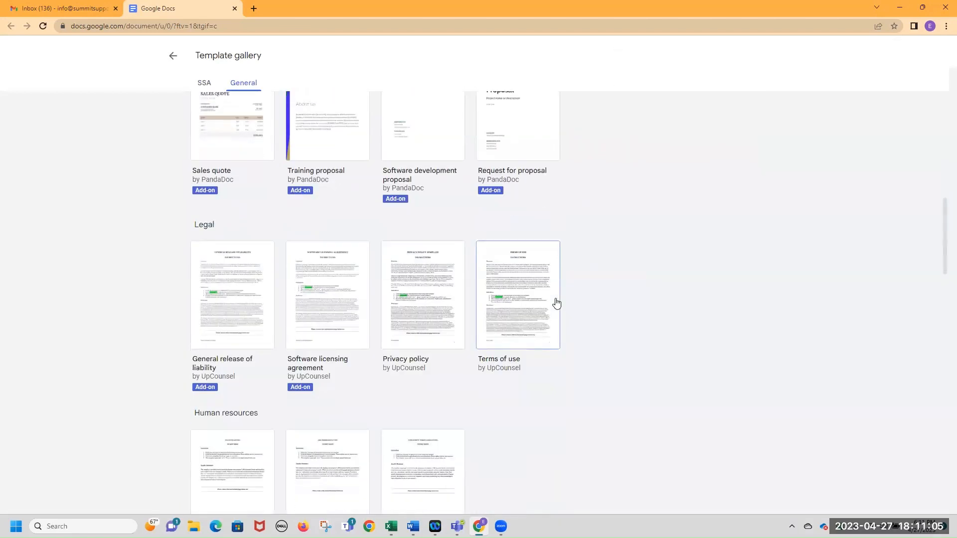
scroll(557, 303, "down", 6)
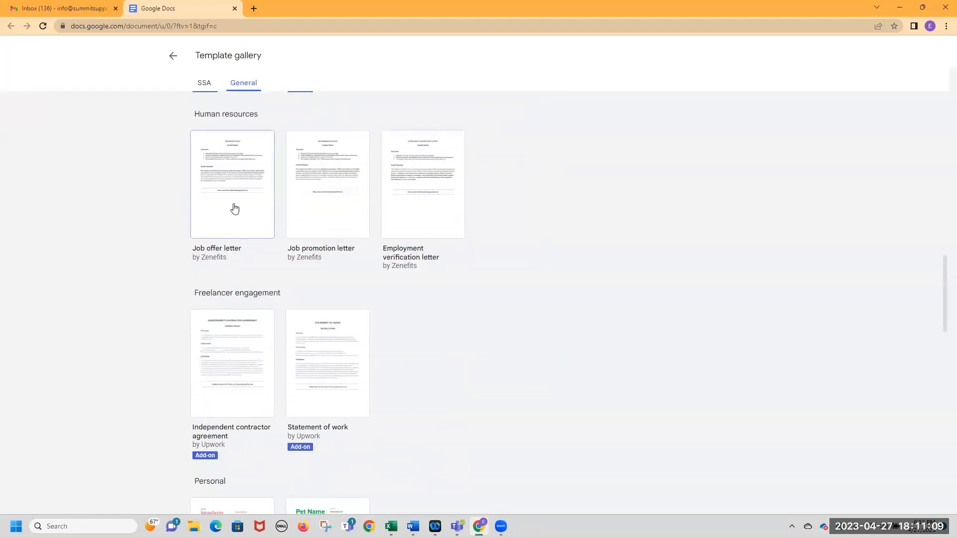
scroll(234, 209, "down", 3)
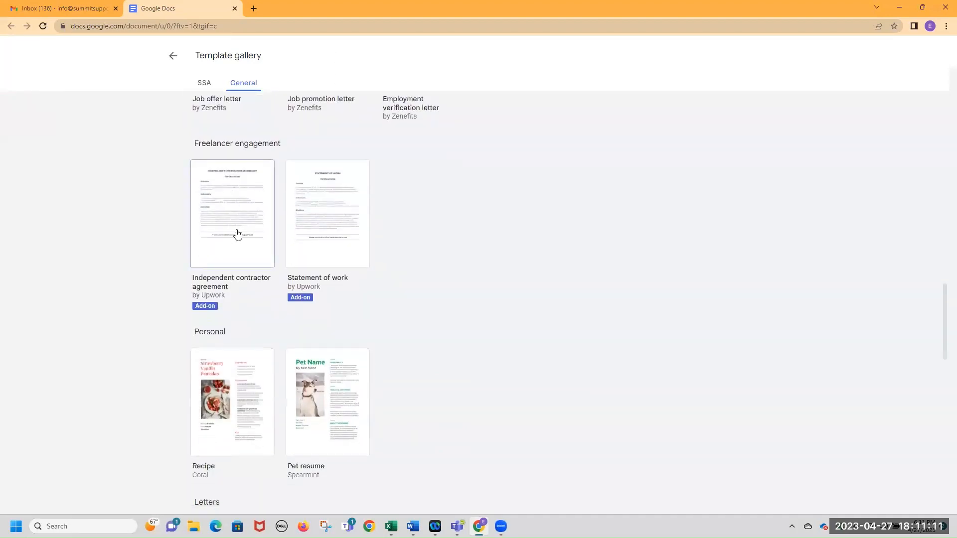
left_click(237, 234)
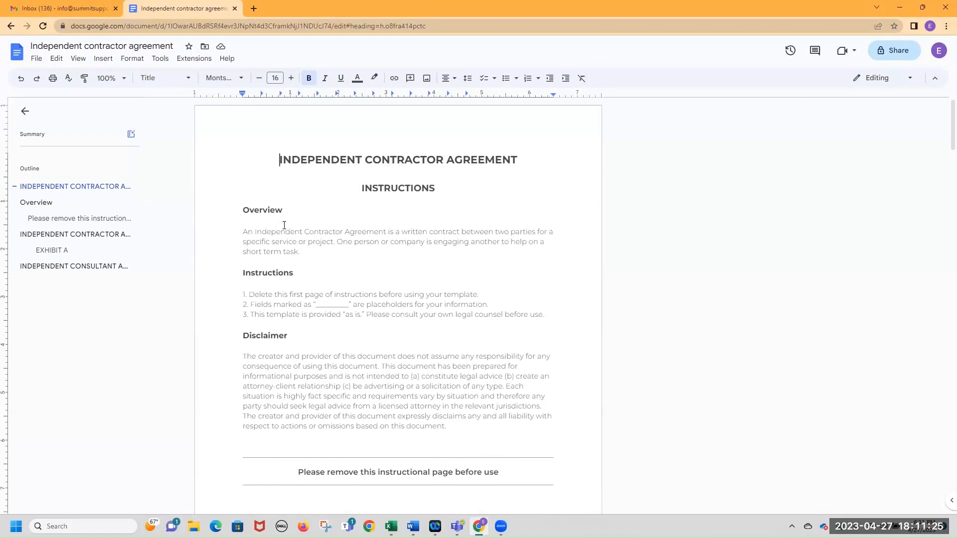
Review the agreement down to its signature section, return to the first page, and highlight the placeholder blank in instruction 2
scroll(368, 330, "down", 8)
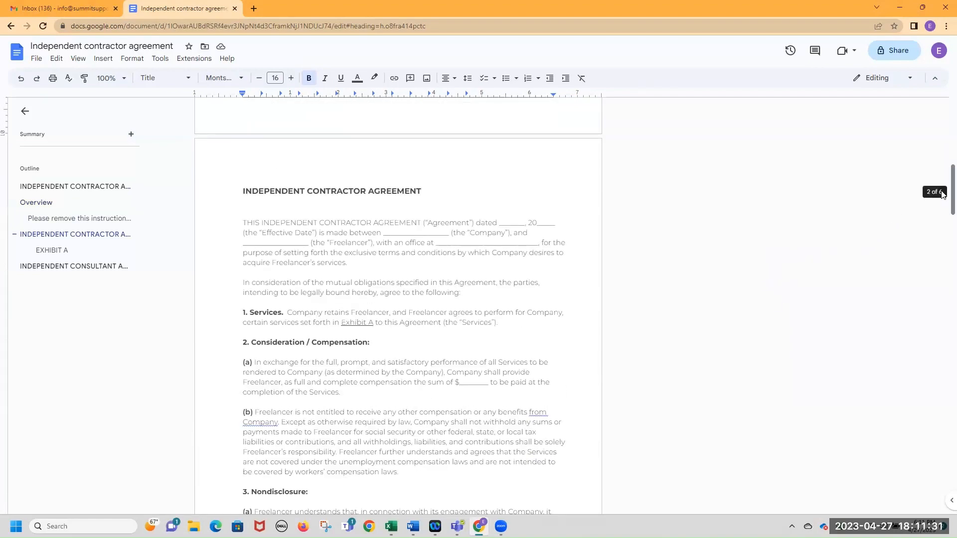
scroll(934, 199, "down", 10)
scroll(943, 399, "down", 15)
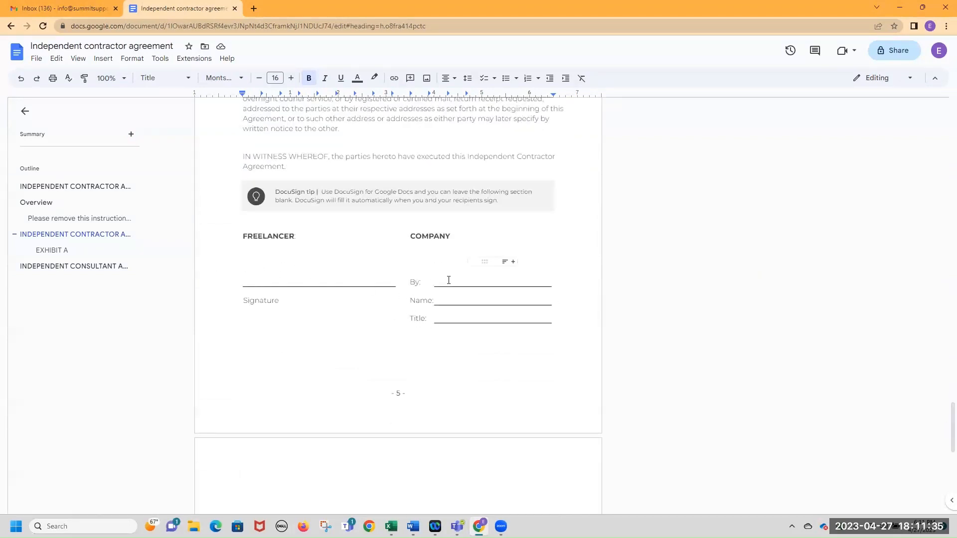
scroll(437, 308, "up", 2)
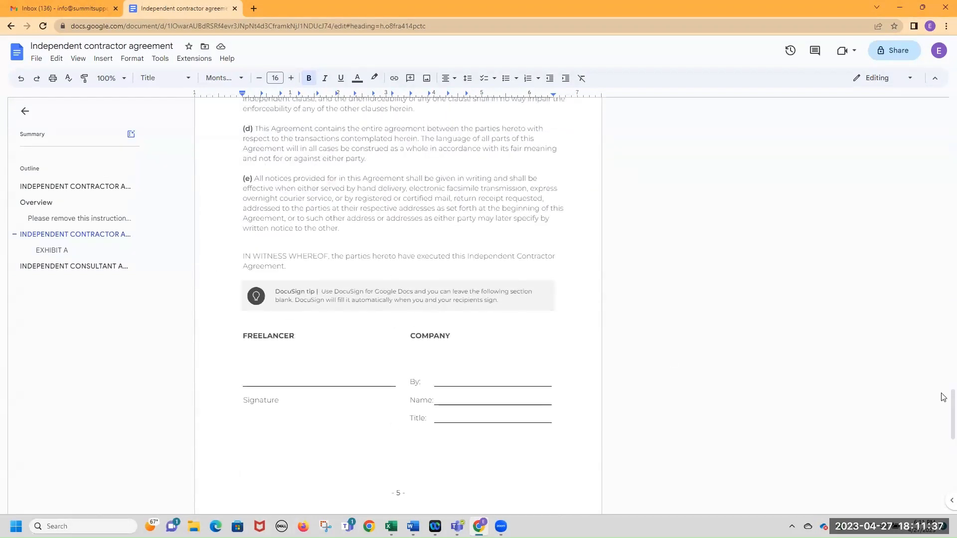
left_click_drag(943, 414, 946, 125)
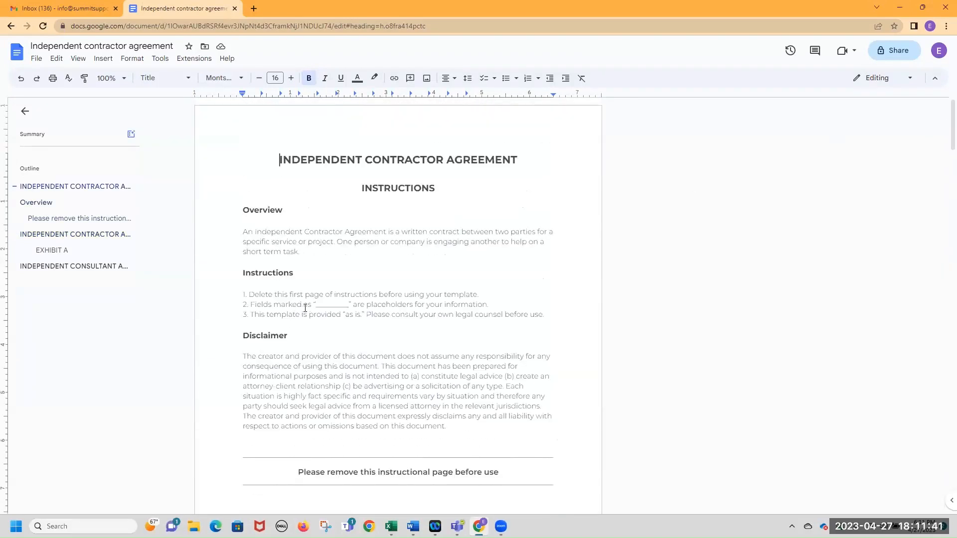
left_click_drag(316, 304, 345, 305)
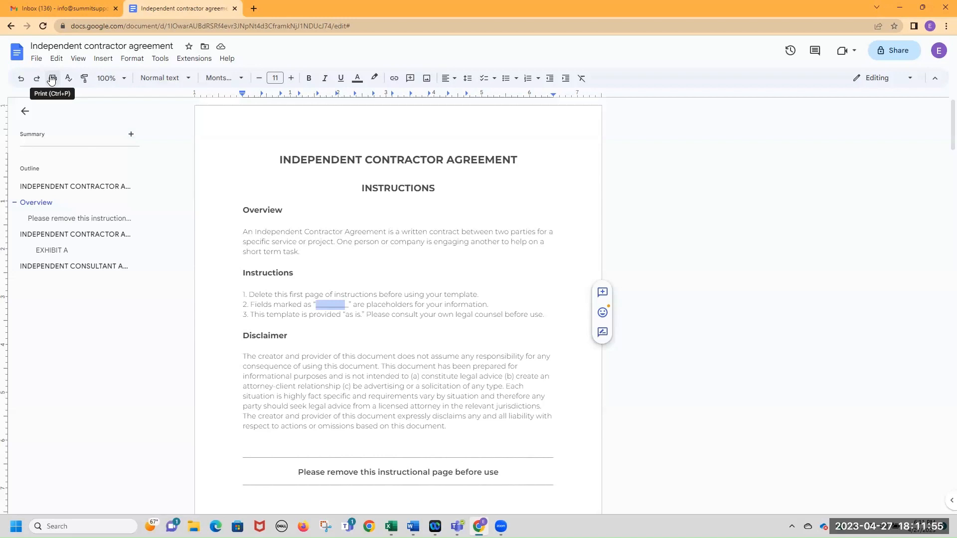
Open youtube.com in a new browser tab
left_click(254, 9)
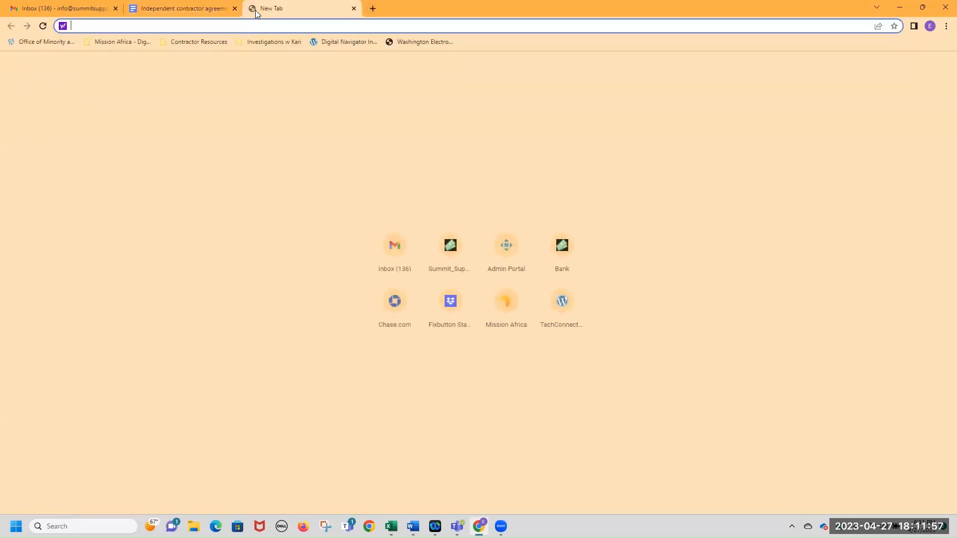
type("youtube.com")
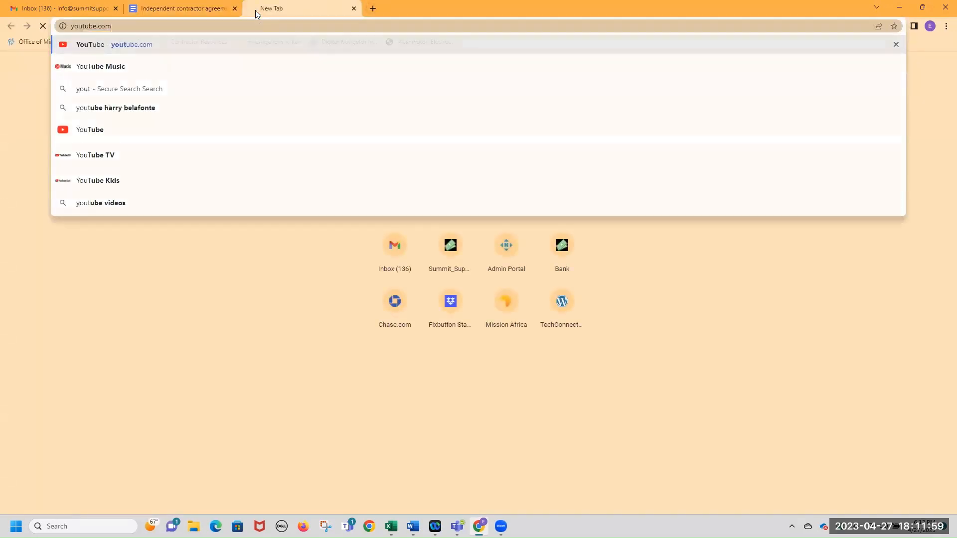
key("Return")
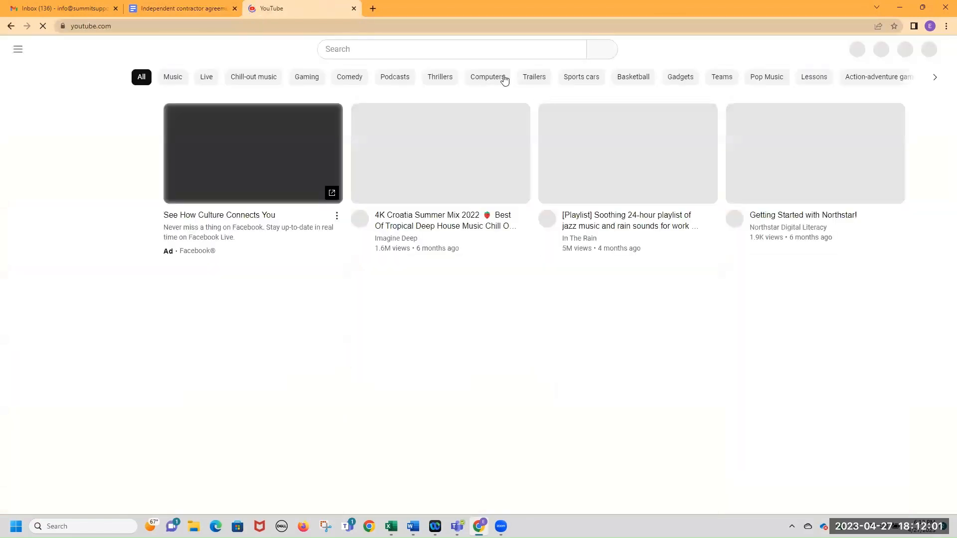
Search YouTube for "mission africa" and open the channel of the Mission Africa non-profit based in Auburn, WA
left_click(484, 49)
type("mis")
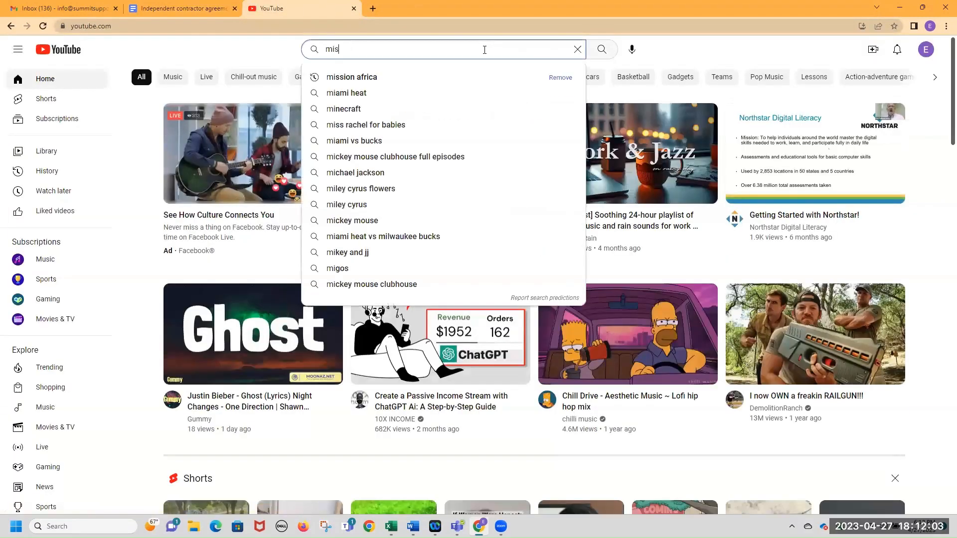
type("sion afri")
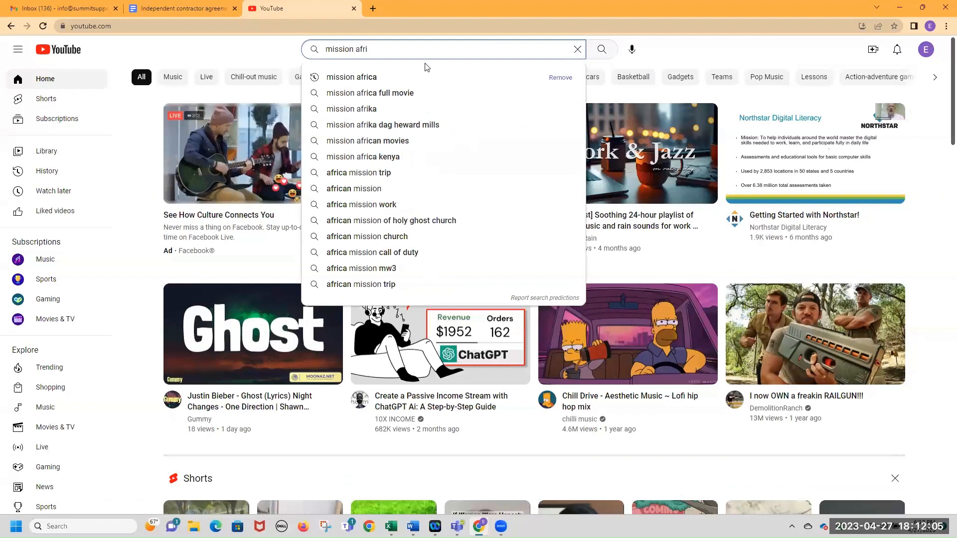
left_click(376, 79)
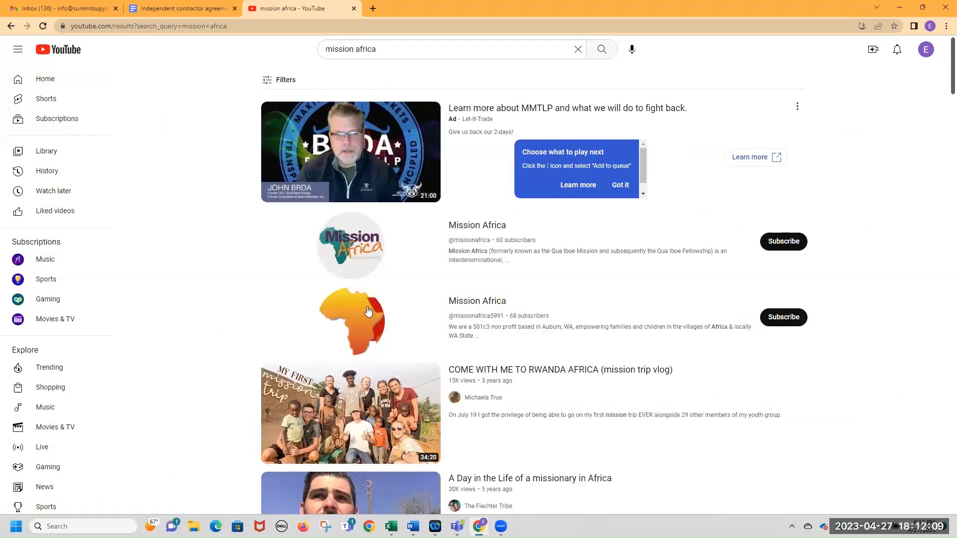
left_click(368, 313)
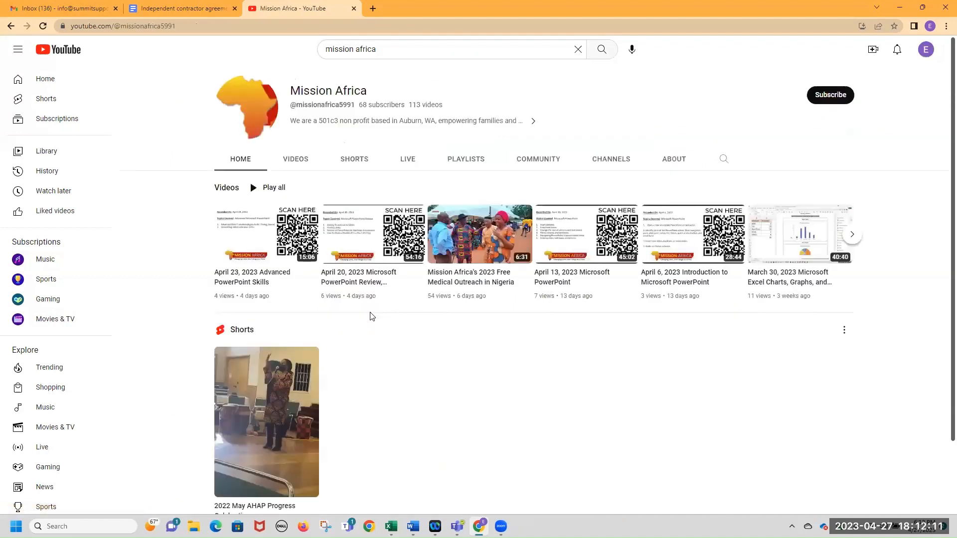
mouse_move(272, 237)
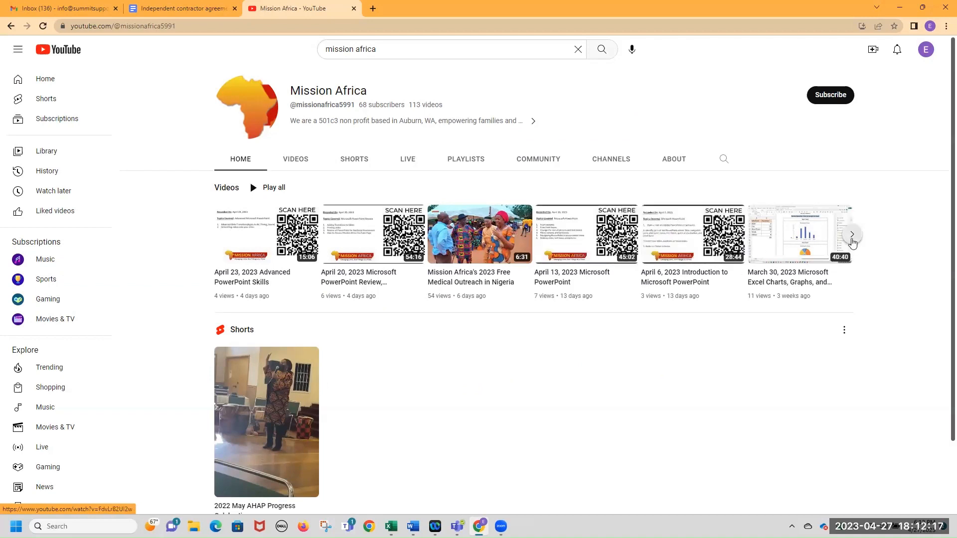
Show the older training videos in the channel's Videos row, and close the YouTube tab to return to the agreement
left_click(852, 238)
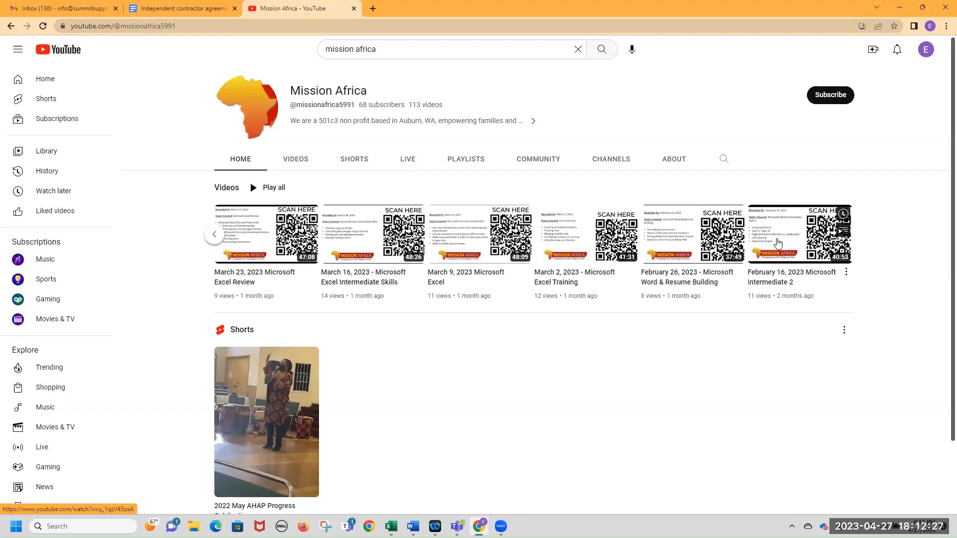
left_click(352, 9)
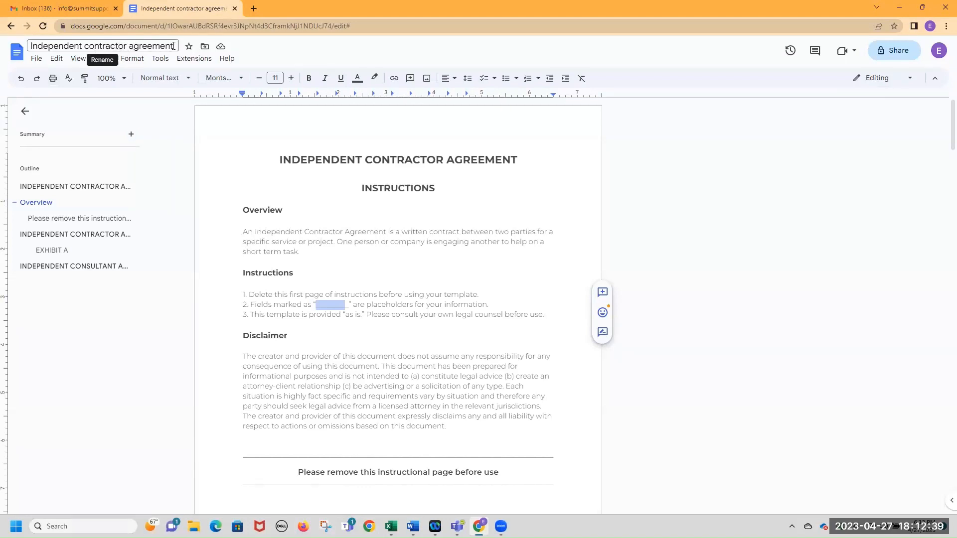
Rename the document as "Independent Contractor Agreement 1"
left_click_drag(173, 45, 28, 45)
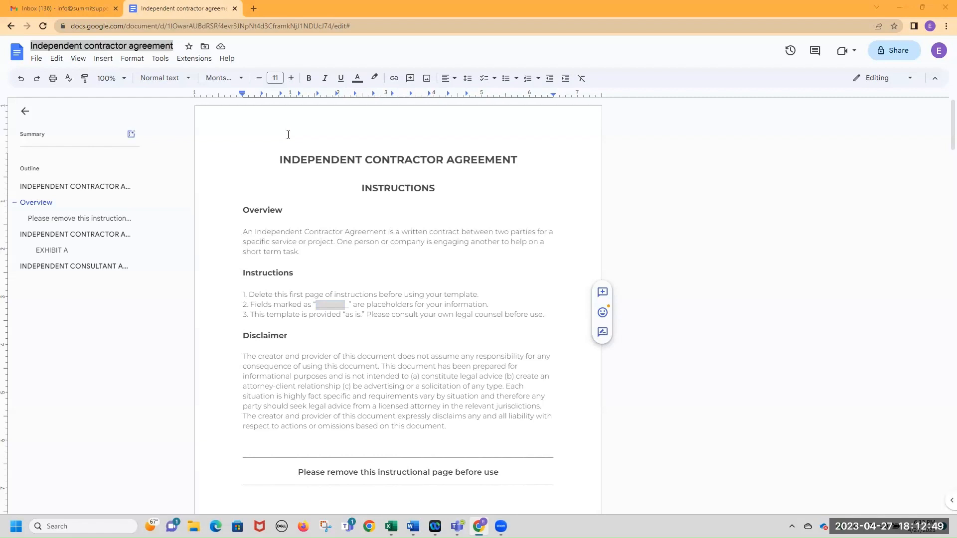
left_click(169, 46)
left_click_drag(169, 45, 27, 61)
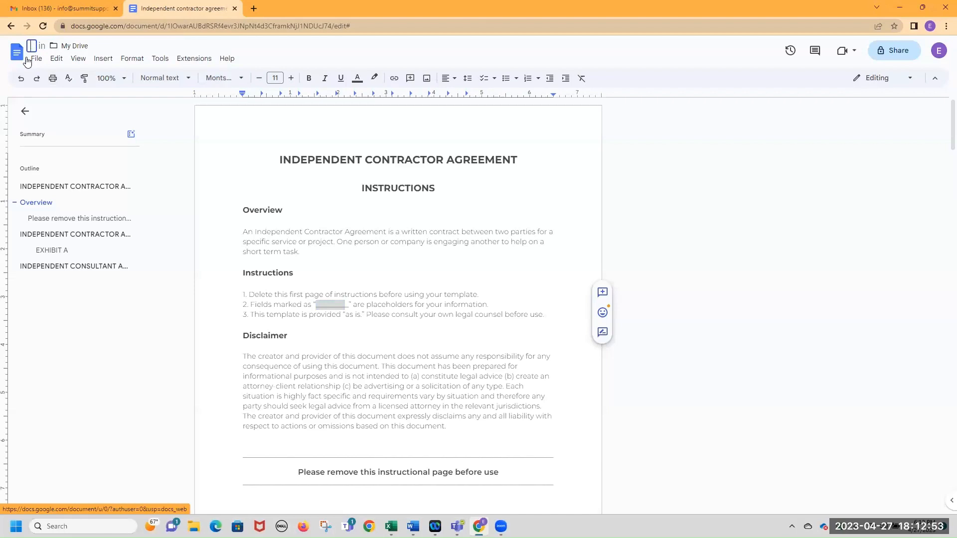
type("Independent Contract")
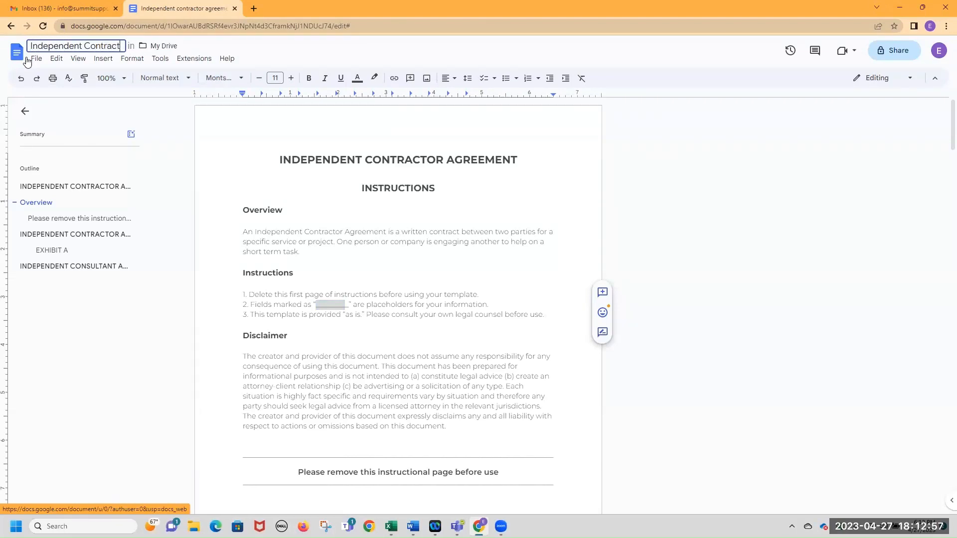
type("or Agreemen")
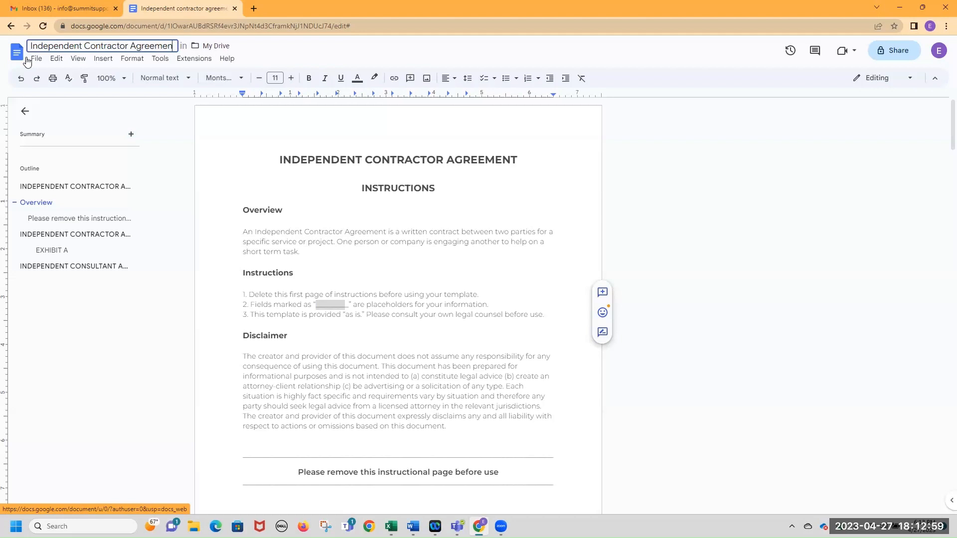
type("t 1")
key("Return")
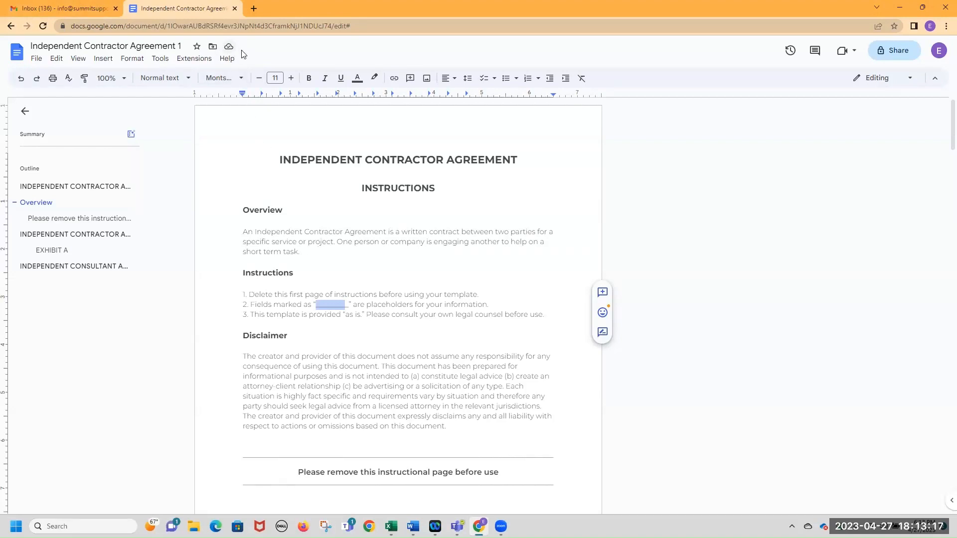
Insert the filler text "sdlfjsdlfjsldf" after "Independent Contractor" in the Overview paragraph, and delete it again
left_click(343, 231)
type("sdlfjsdlfjsldf")
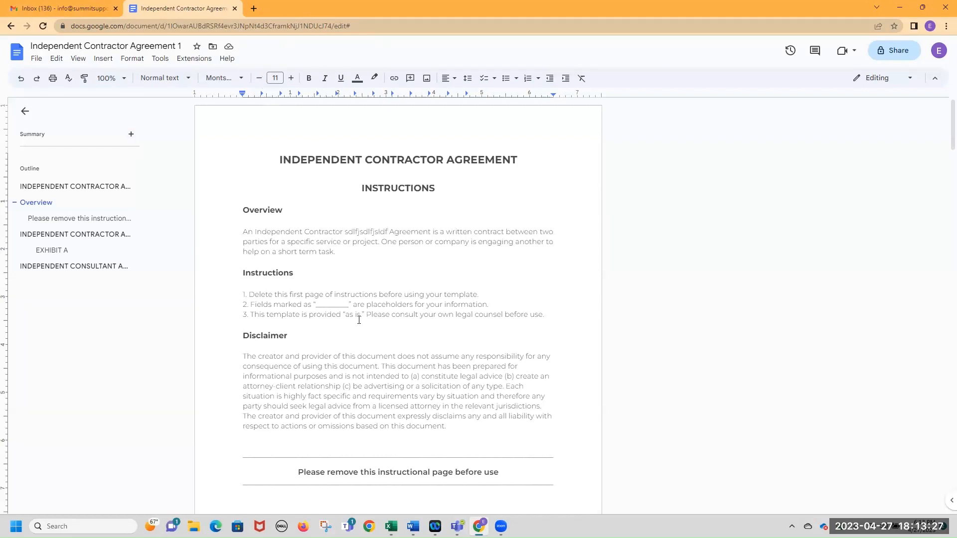
key("BackSpace")
key("BackSpace")
key("BackSpace")
key("BackSpace")
key("BackSpace")
key("BackSpace")
key("BackSpace")
key("BackSpace")
key("BackSpace")
key("BackSpace")
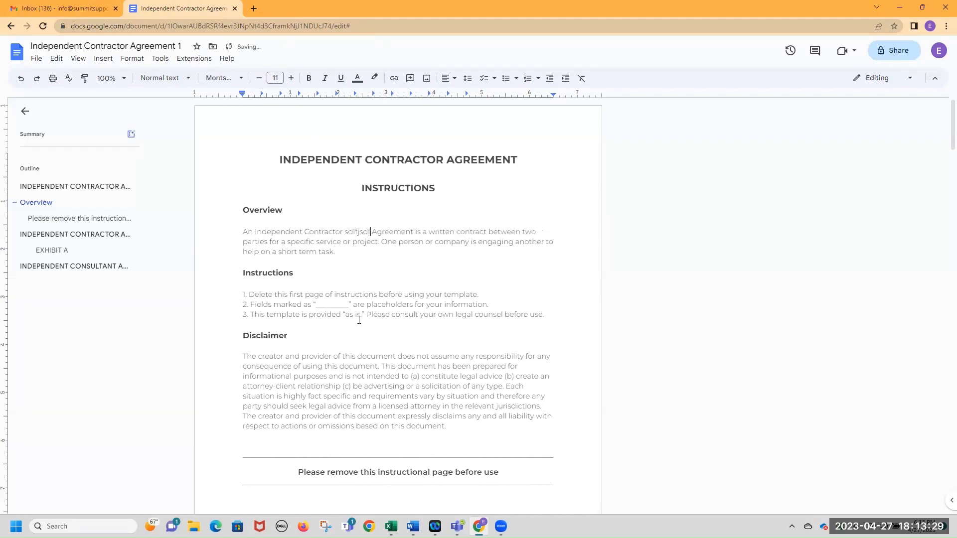
key("BackSpace")
key("BackSpace")
key("BackSpace")
key("BackSpace")
key("BackSpace")
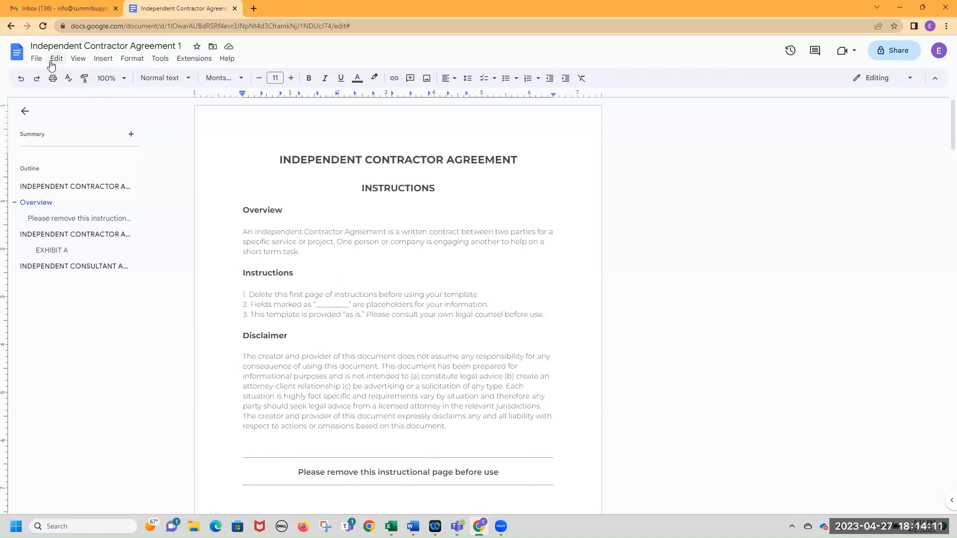
Undo the recent filler text edits in the Overview paragraph
left_click(21, 79)
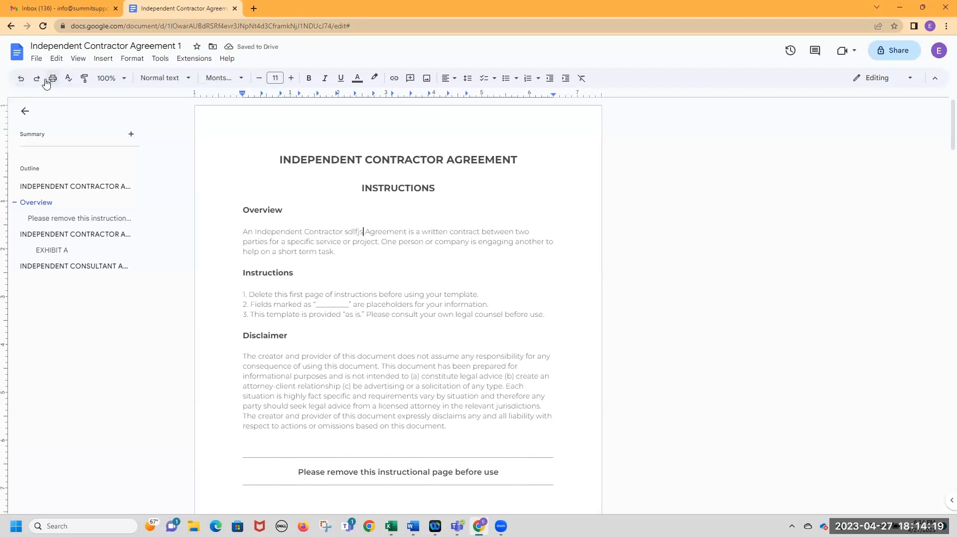
left_click(21, 79)
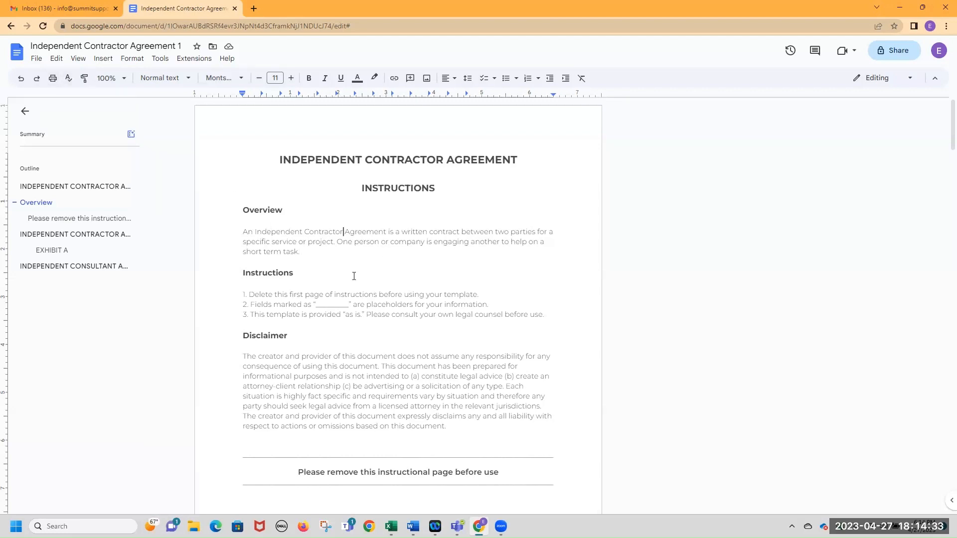
Copy the Overview heading's formatting onto the words "Contractor Agreement" in the paragraph below it, and undo the change
left_click(84, 79)
left_click_drag(284, 210, 242, 211)
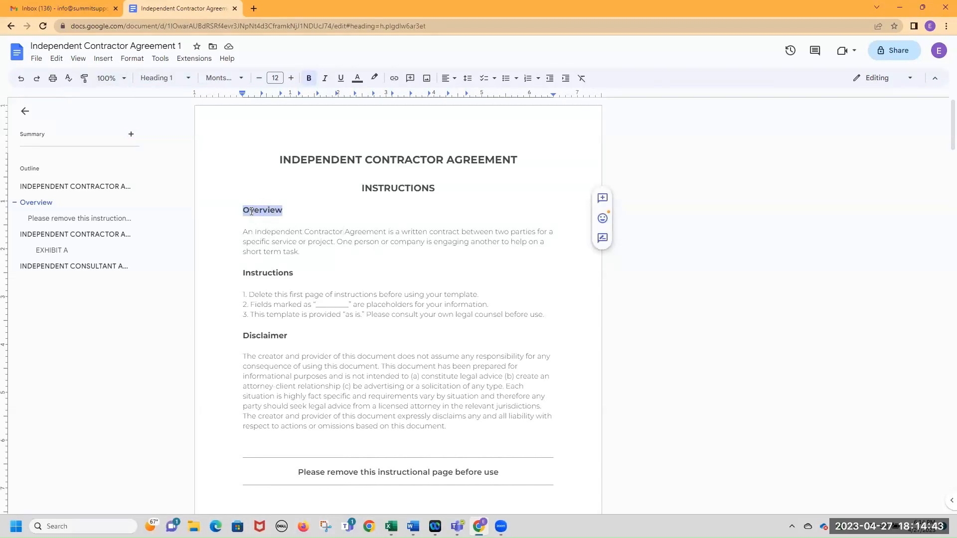
left_click(275, 216)
left_click_drag(284, 208, 243, 211)
left_click(276, 223)
left_click(85, 80)
left_click_drag(307, 231, 391, 232)
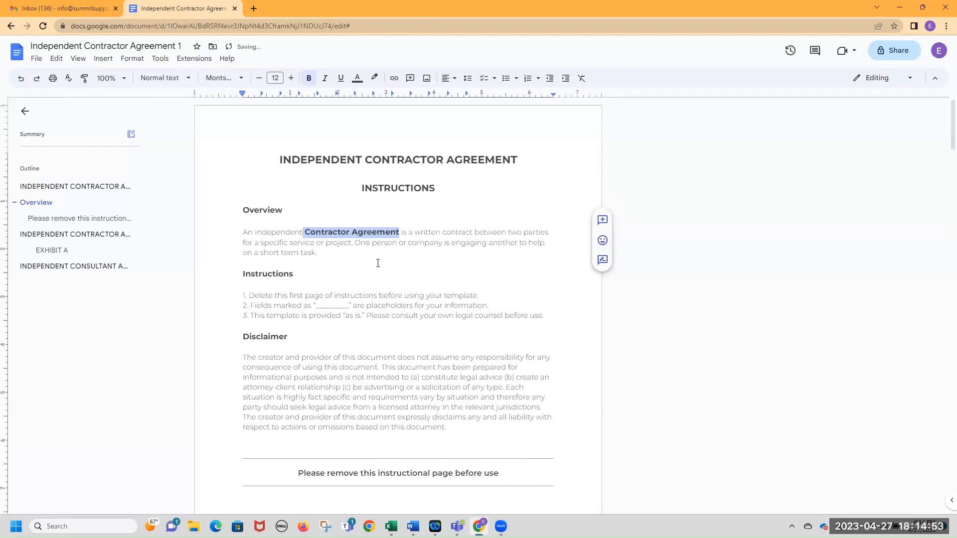
left_click(315, 242)
key("Up")
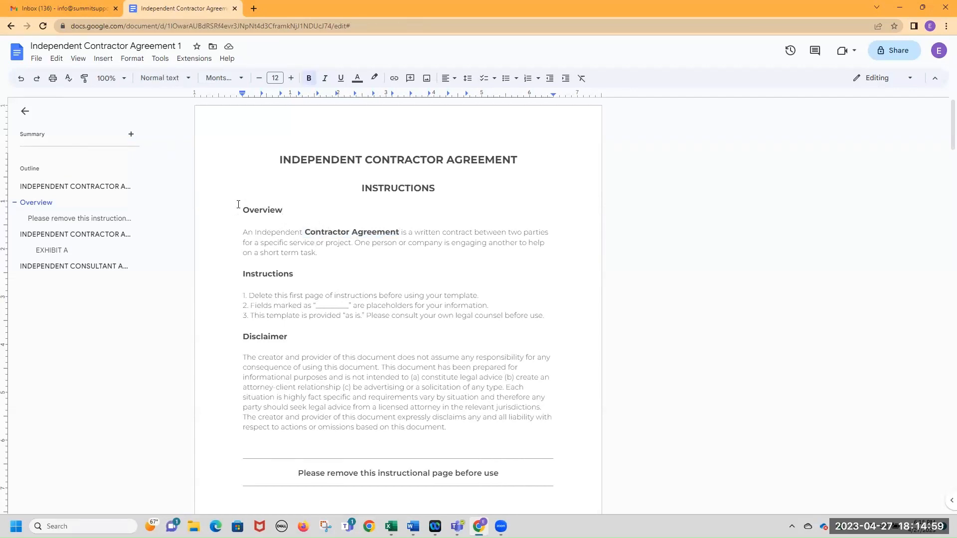
left_click(21, 78)
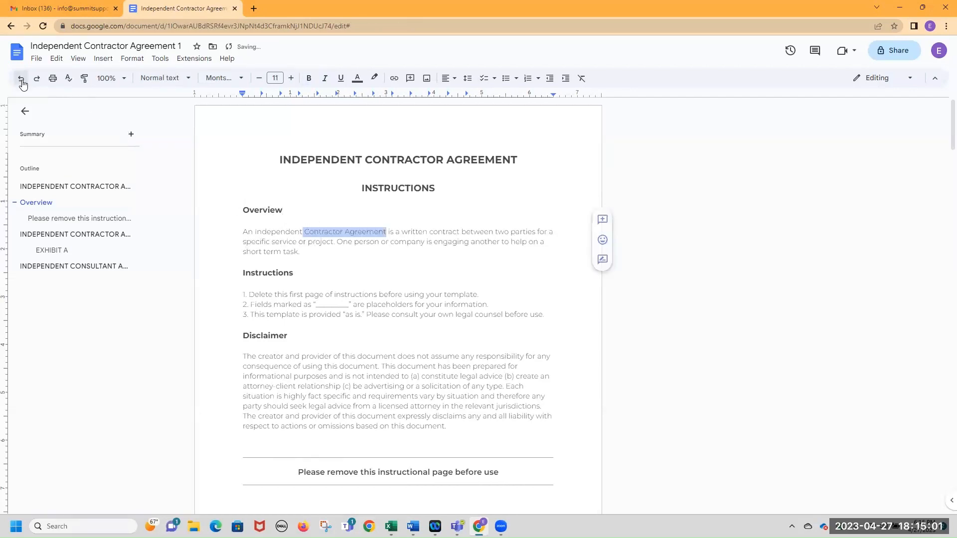
Try the document zoom at 90%, 50%, 100% and 125%, and set it to 150%
left_click(126, 81)
left_click(107, 151)
left_click(123, 81)
left_click(107, 121)
left_click(124, 78)
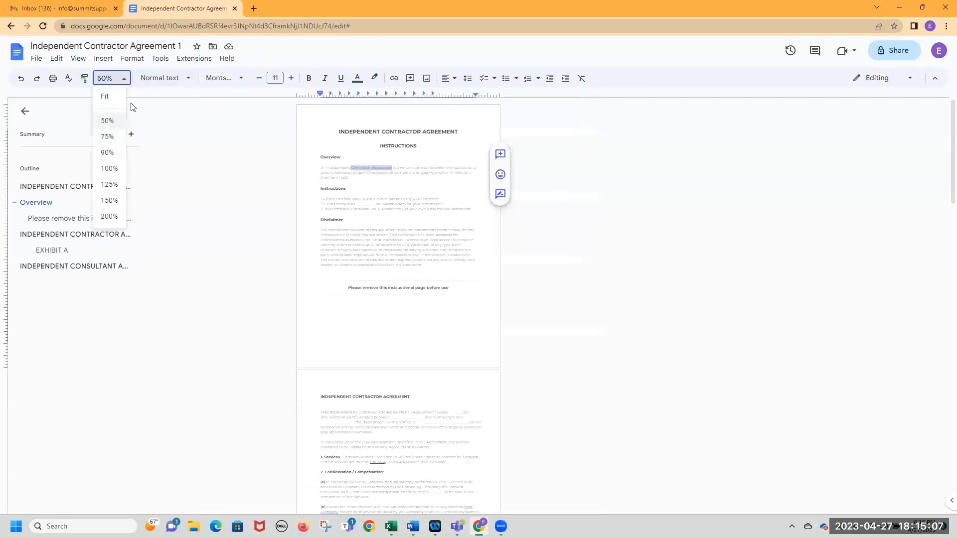
left_click(109, 169)
left_click(125, 79)
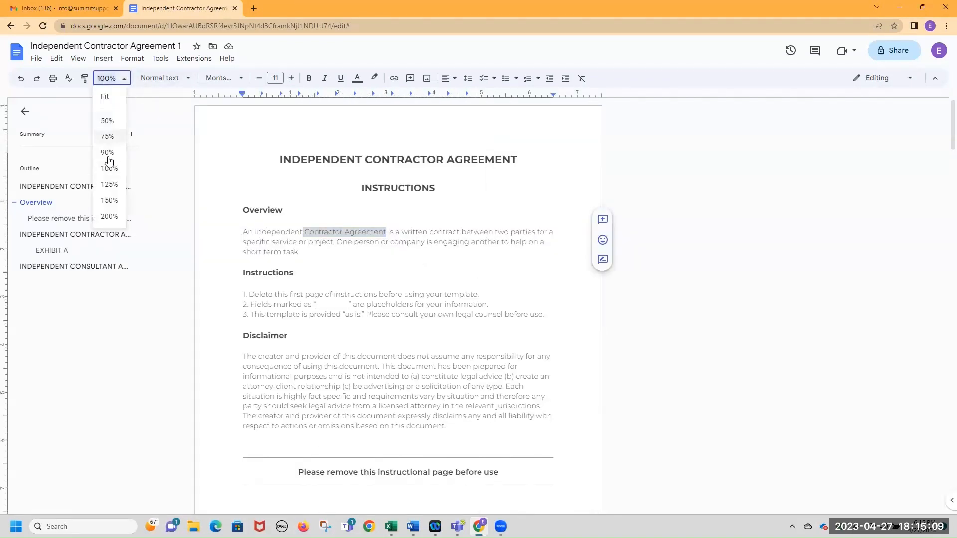
left_click(109, 185)
left_click(123, 79)
left_click(110, 200)
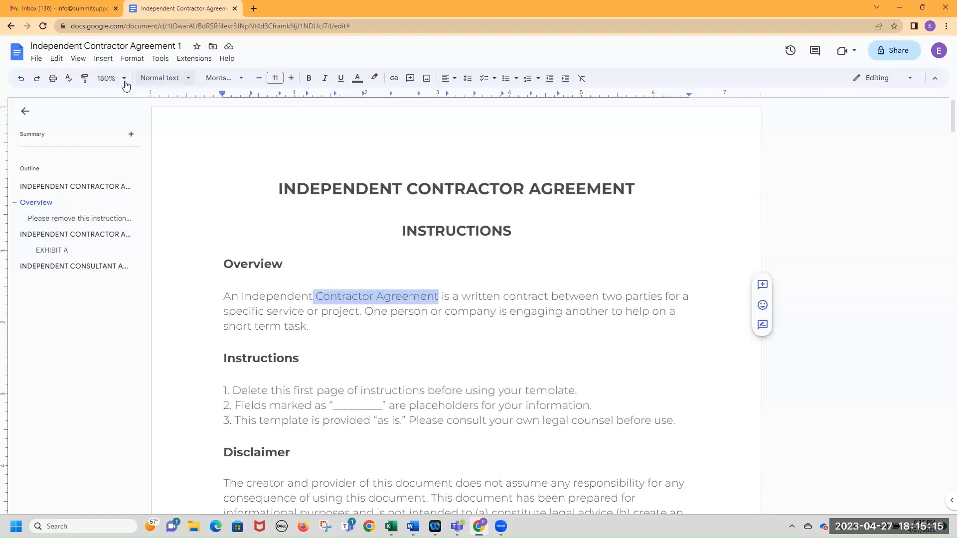
Apply the Title style with the word "written" selected in the Overview paragraph, and undo it
left_click(191, 79)
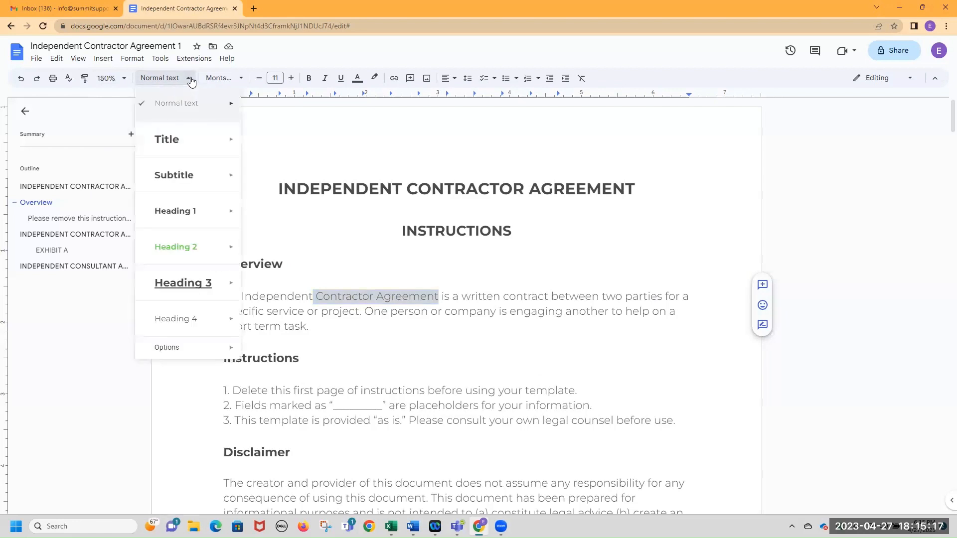
left_click(462, 311)
left_click_drag(461, 296, 499, 296)
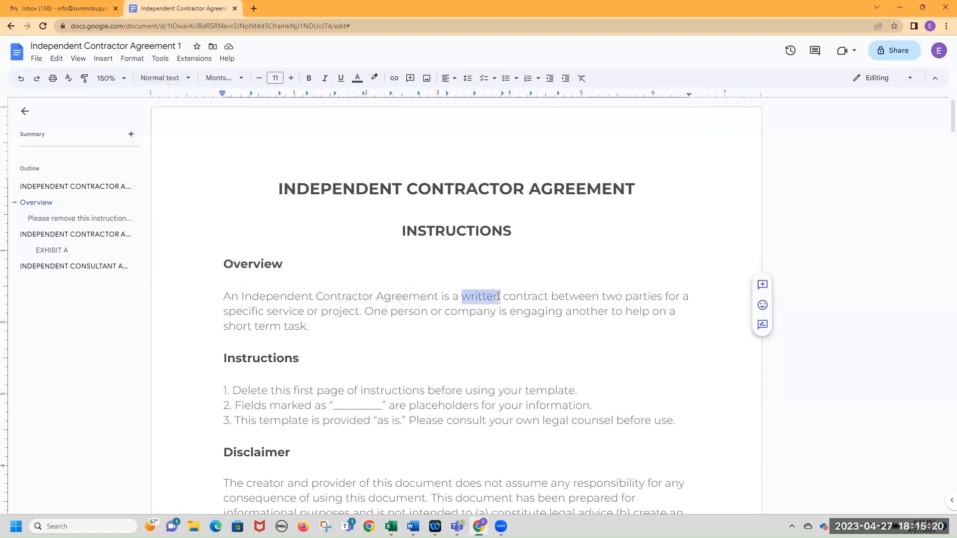
left_click(187, 80)
mouse_move(184, 144)
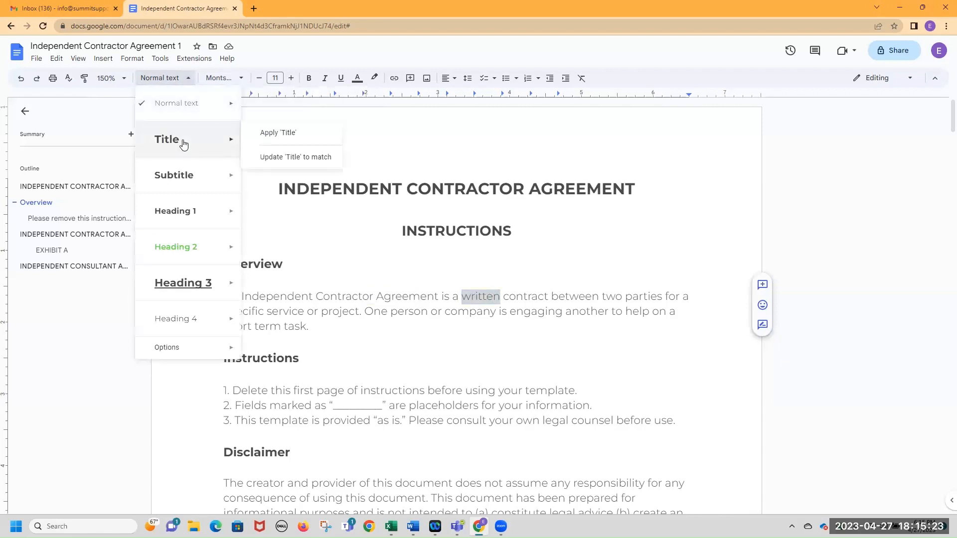
left_click(279, 134)
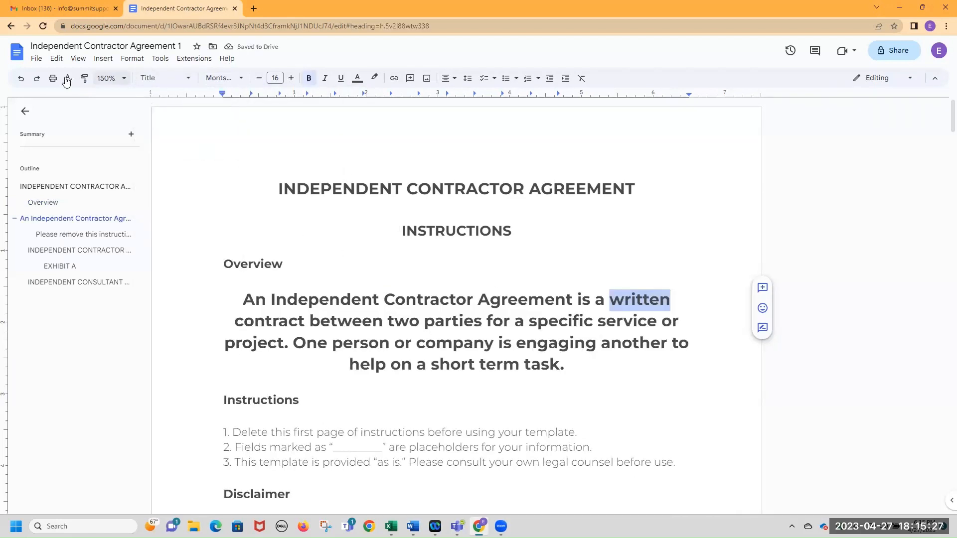
left_click(21, 80)
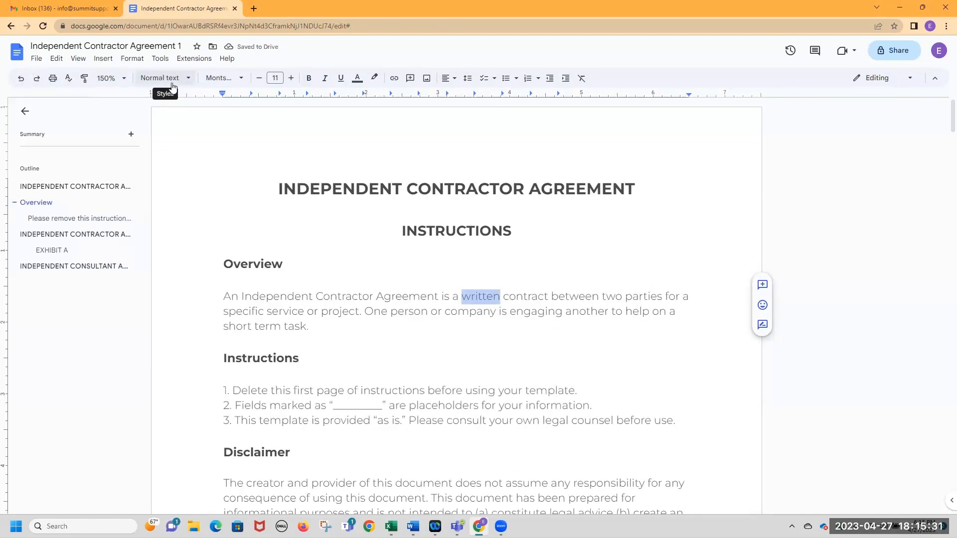
left_click(187, 79)
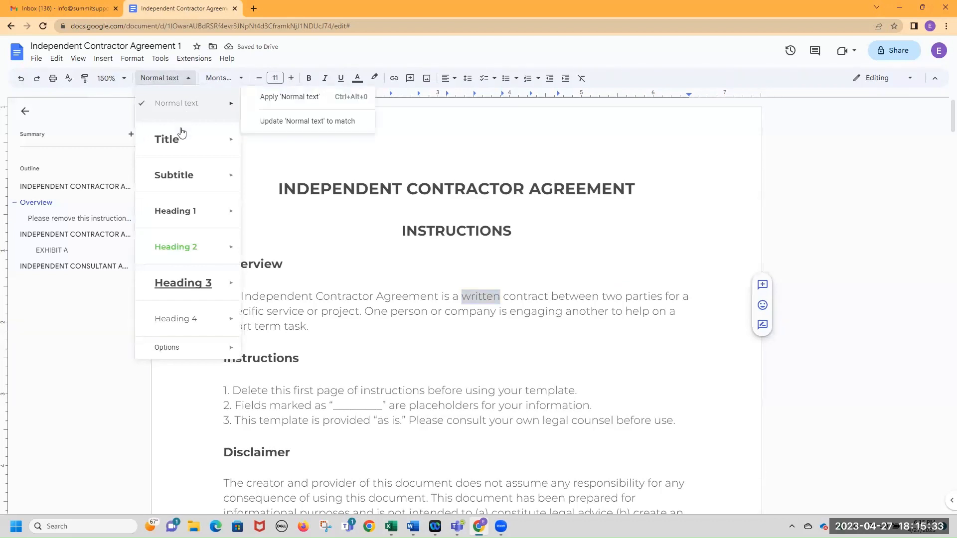
mouse_move(196, 174)
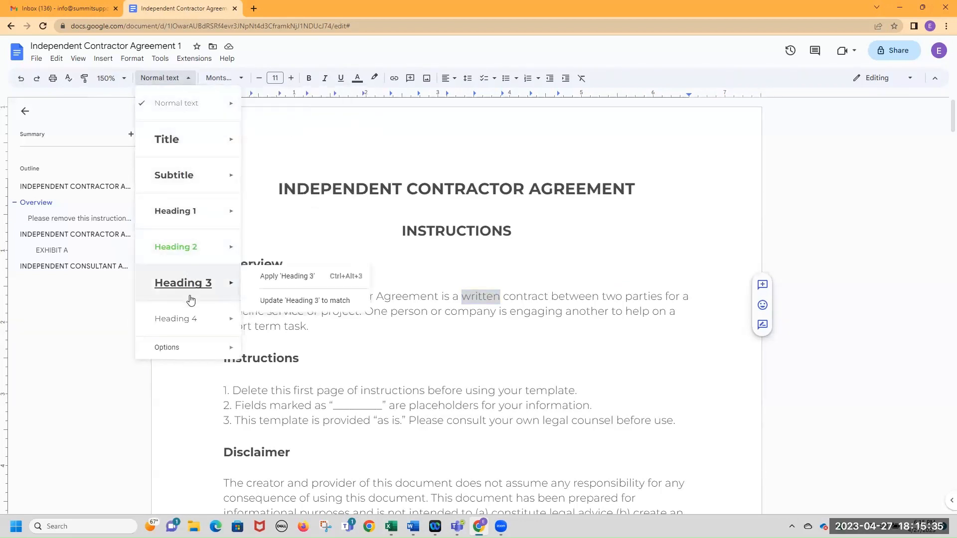
mouse_move(189, 319)
left_click(420, 310)
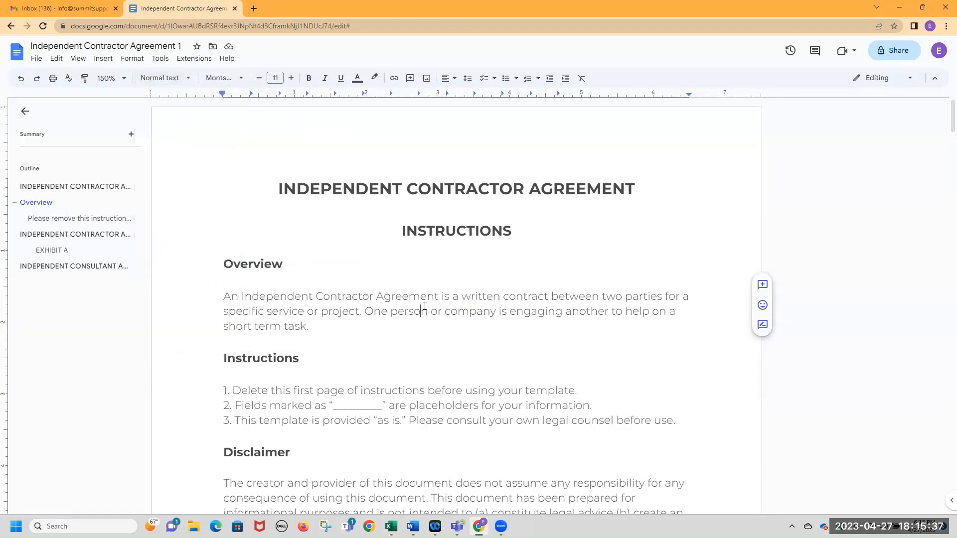
Change the font of the word "written" in the Overview paragraph to Comic Sans MS
left_click(242, 78)
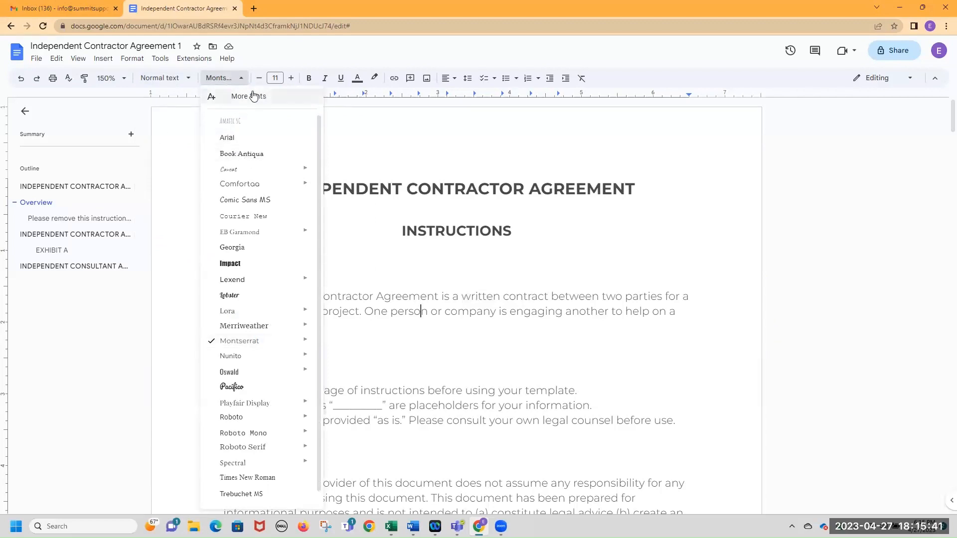
left_click(511, 274)
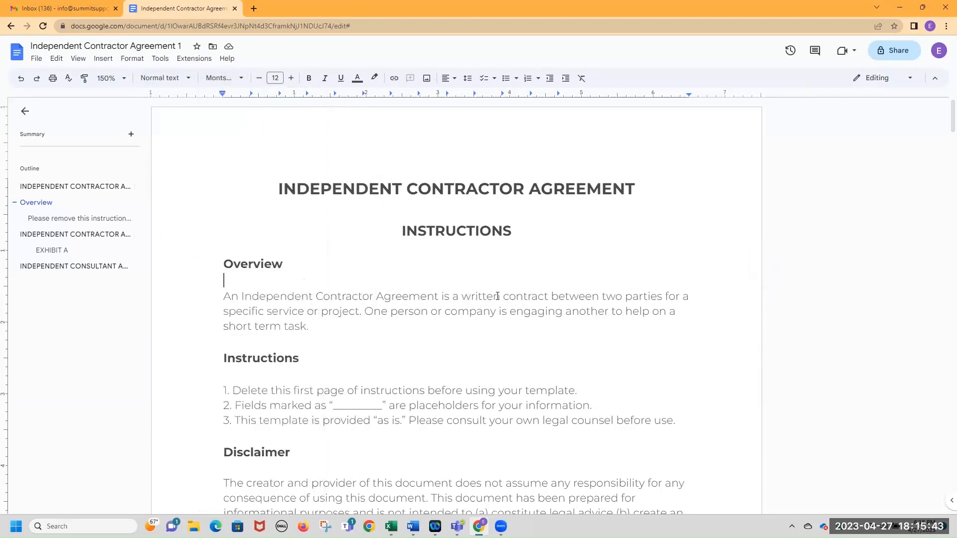
left_click_drag(498, 296, 466, 294)
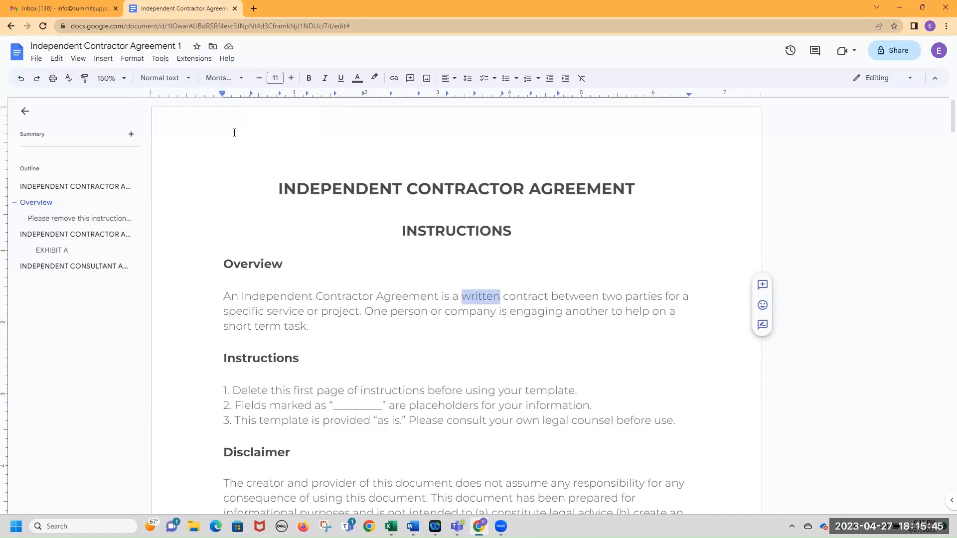
left_click(234, 79)
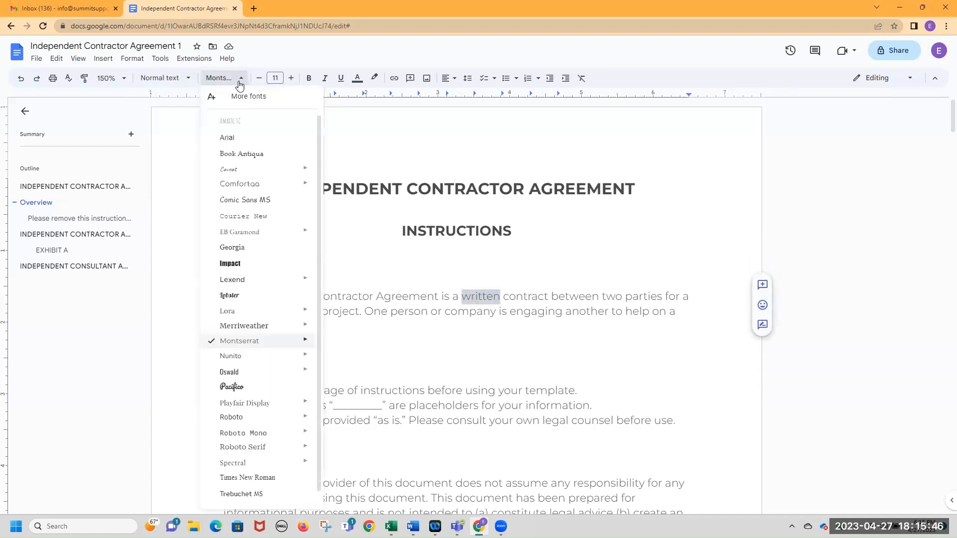
left_click(256, 201)
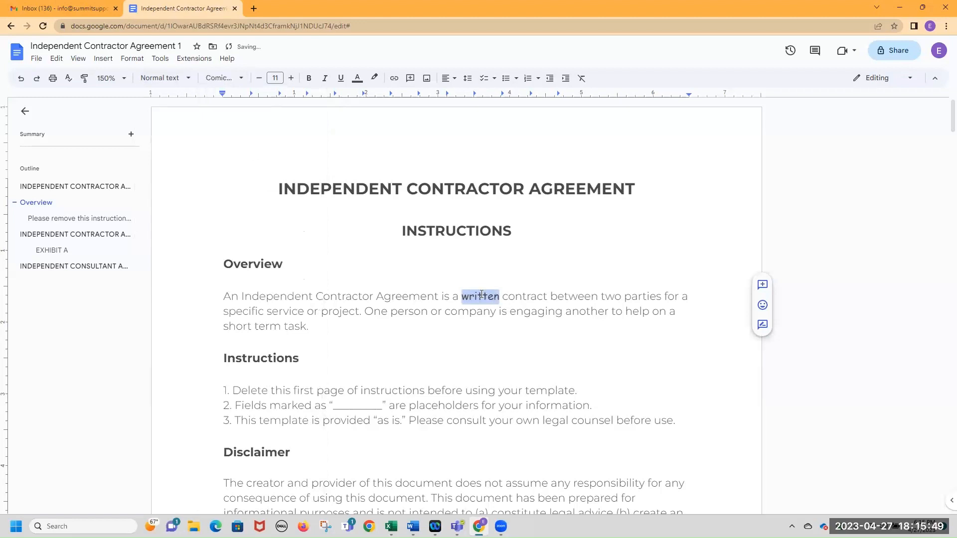
left_click(496, 312)
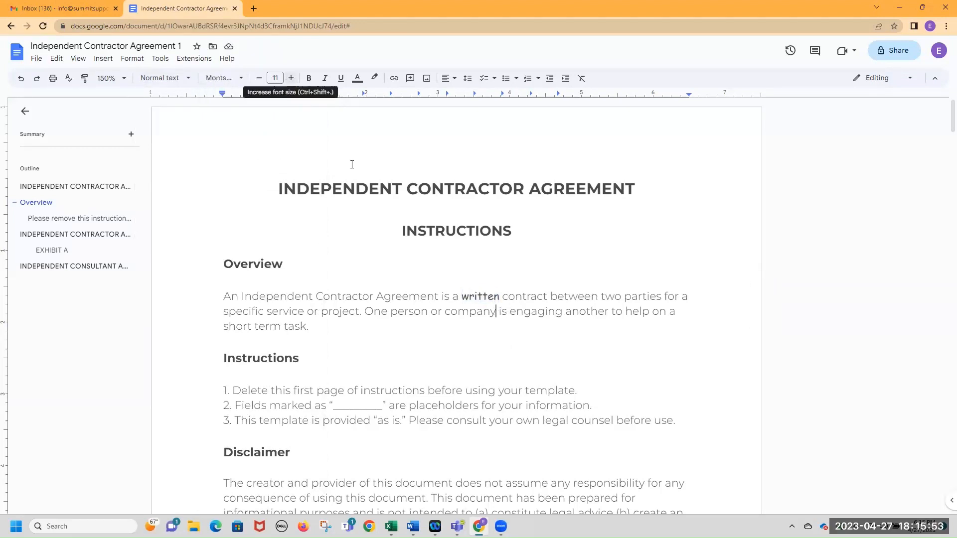
Increase the font size of the whole Overview paragraph to 14
left_click_drag(498, 297, 463, 301)
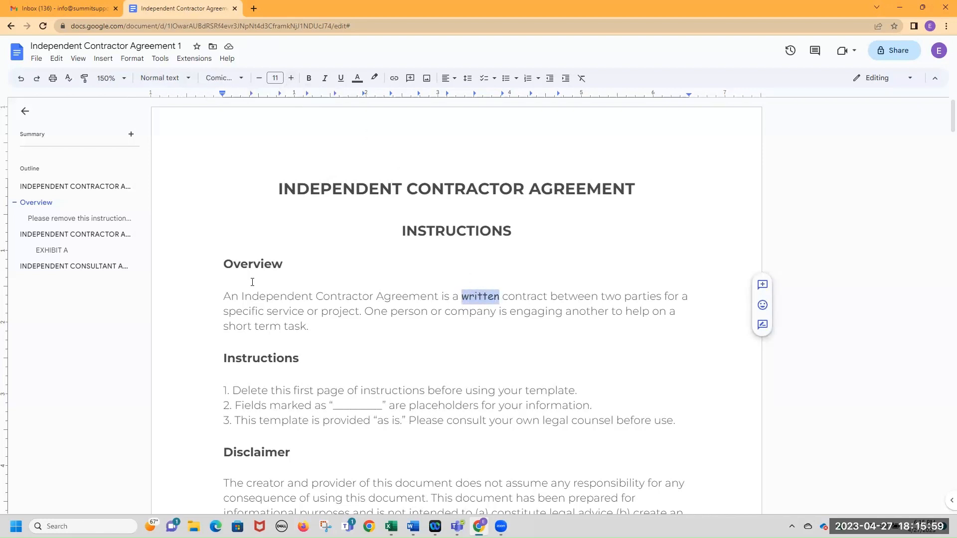
left_click_drag(309, 328, 227, 298)
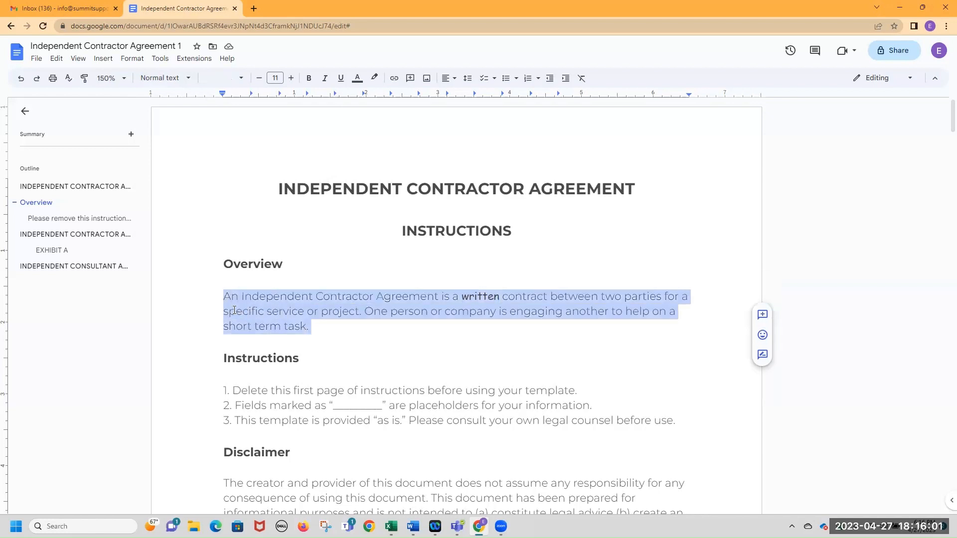
left_click(292, 78)
left_click(292, 78)
left_click(292, 78)
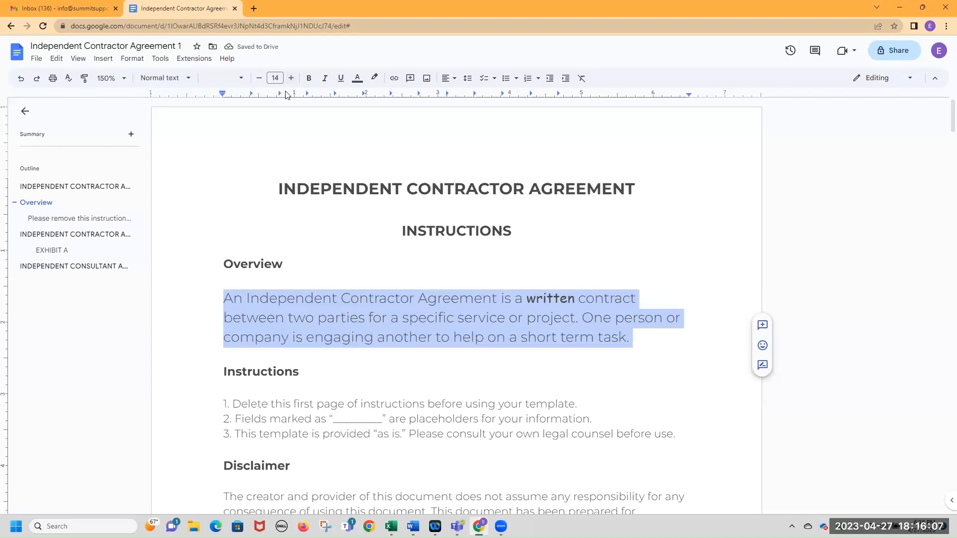
Make the Overview paragraph bold, italic and underlined, and color its text red
left_click(309, 79)
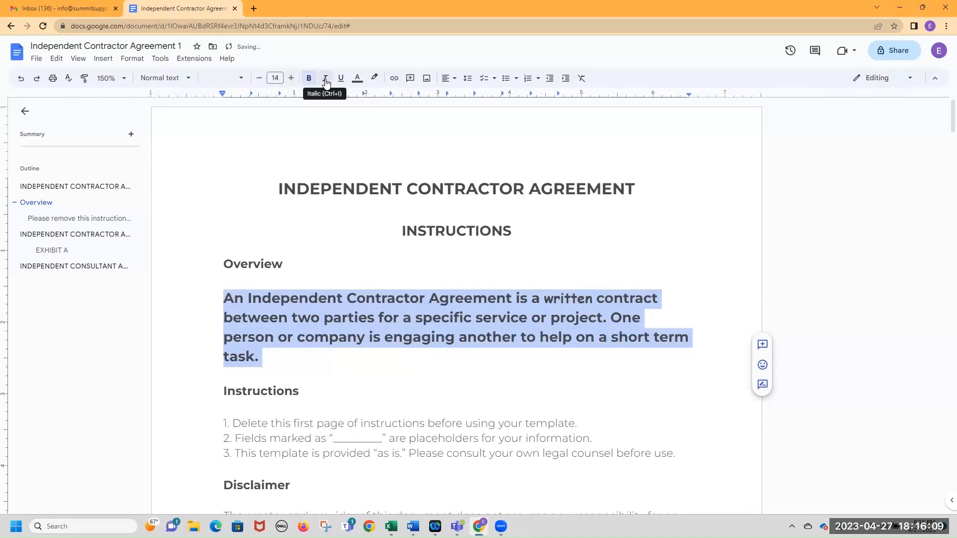
left_click(324, 79)
left_click(341, 79)
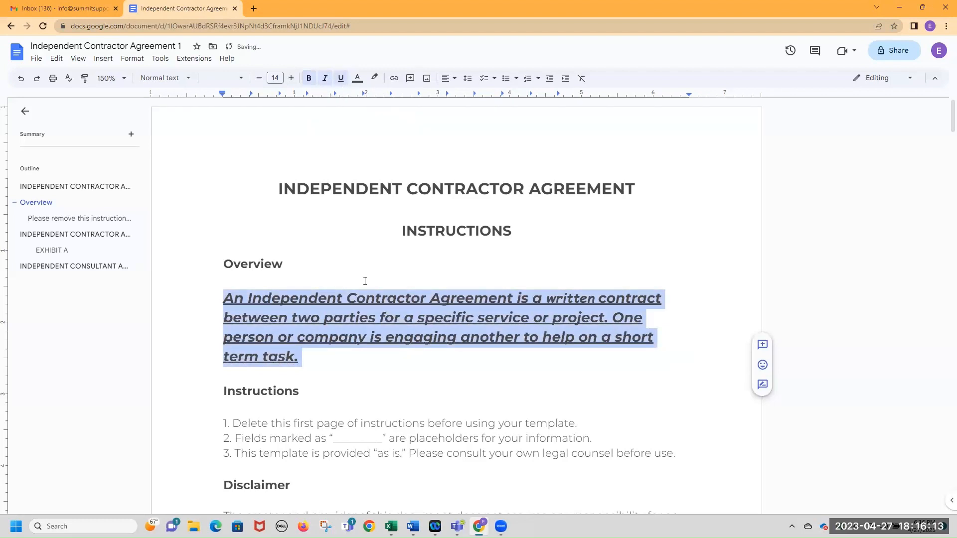
left_click(358, 80)
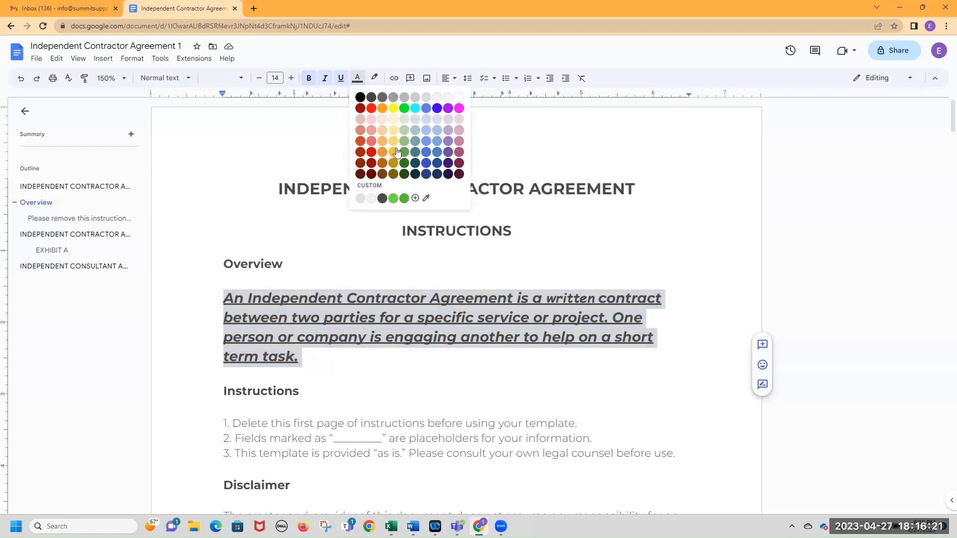
left_click(371, 109)
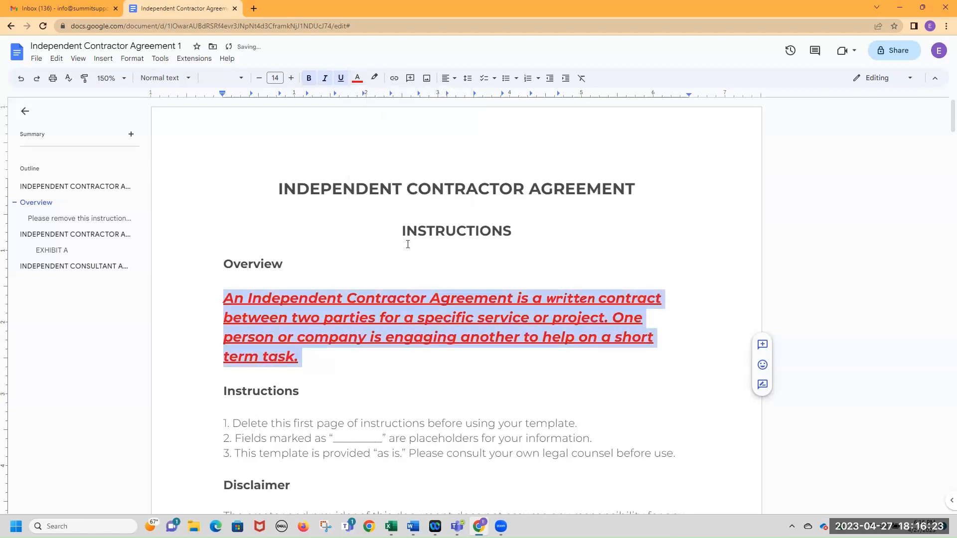
left_click(373, 357)
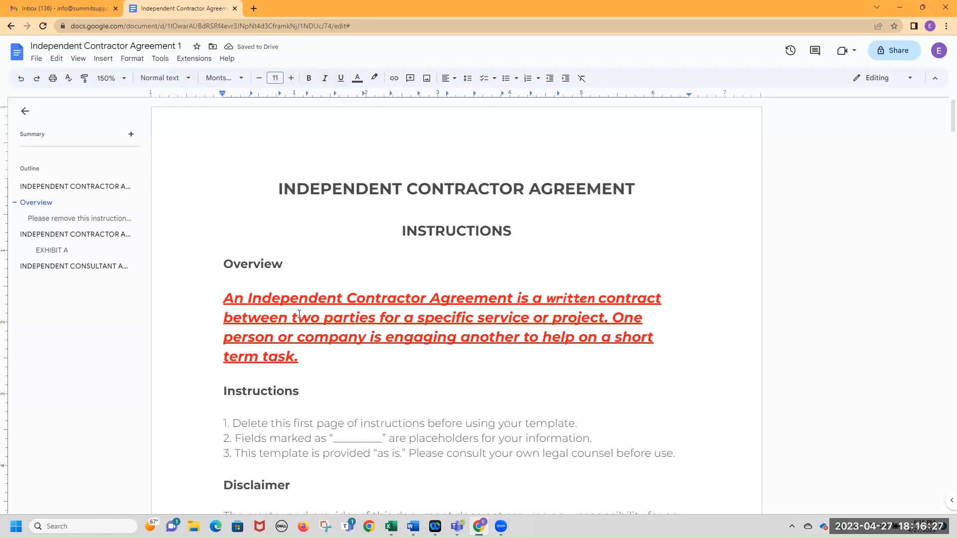
Reduce the font size of the red Overview paragraph to 12
left_click_drag(301, 356, 203, 297)
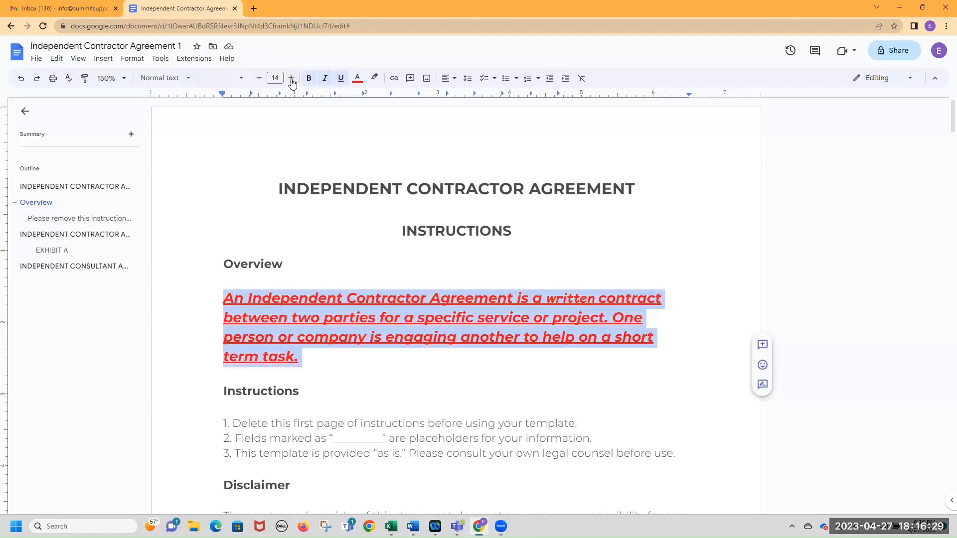
left_click(260, 78)
left_click(260, 78)
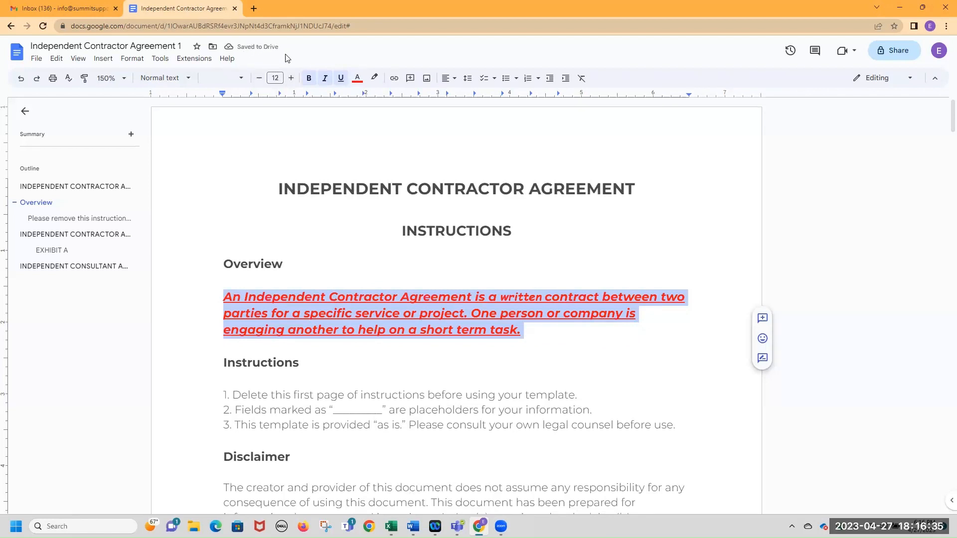
Highlight the word "Contractor" in the Overview paragraph in yellow
left_click(365, 298)
mouse_move(396, 296)
left_mouse_down()
mouse_move(335, 297)
mouse_move(397, 298)
left_mouse_up()
left_click(375, 78)
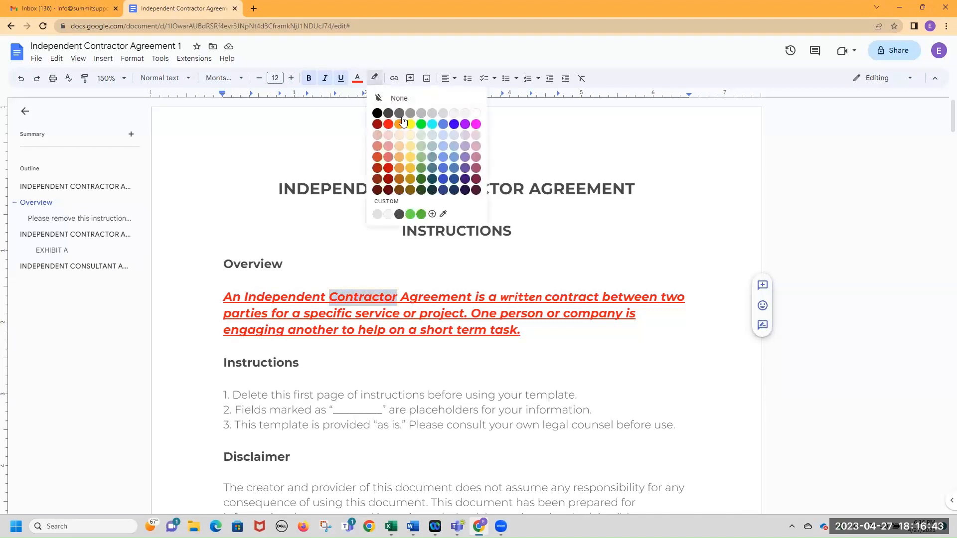
left_click(409, 127)
left_click(439, 315)
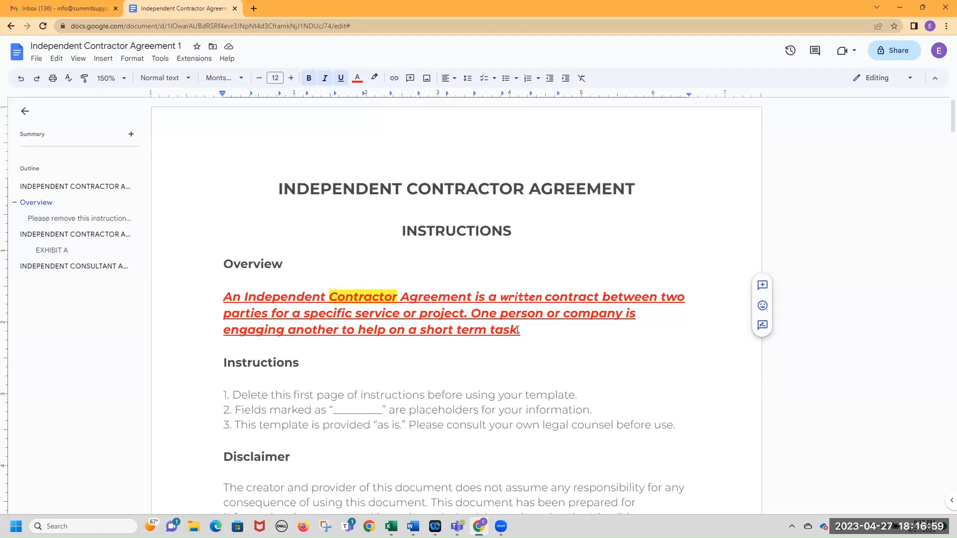
left_click_drag(519, 329, 491, 332)
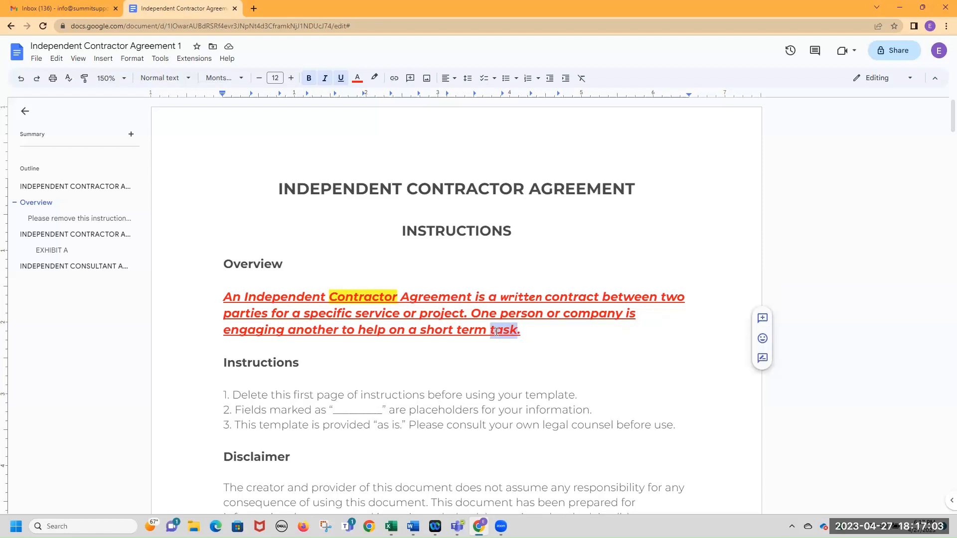
left_click(394, 78)
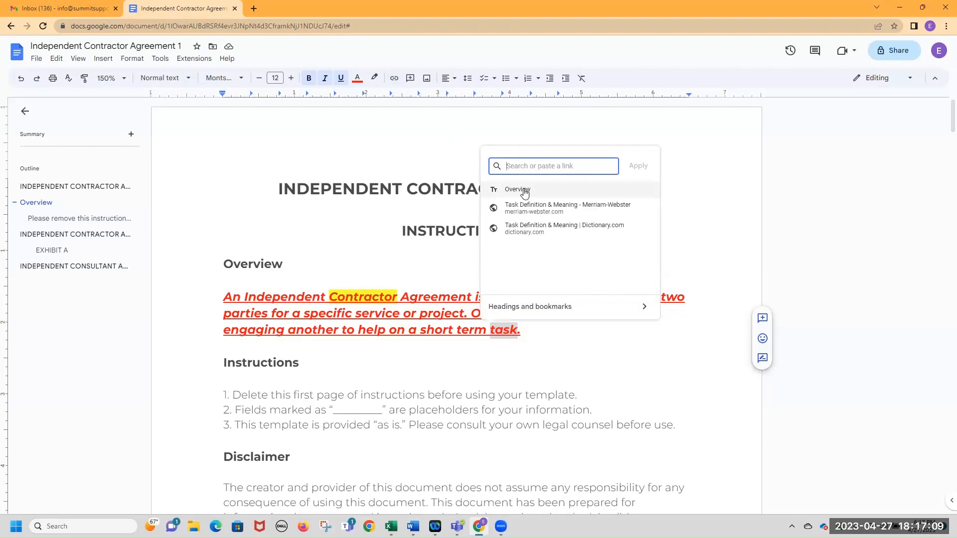
type("www.cnn.com")
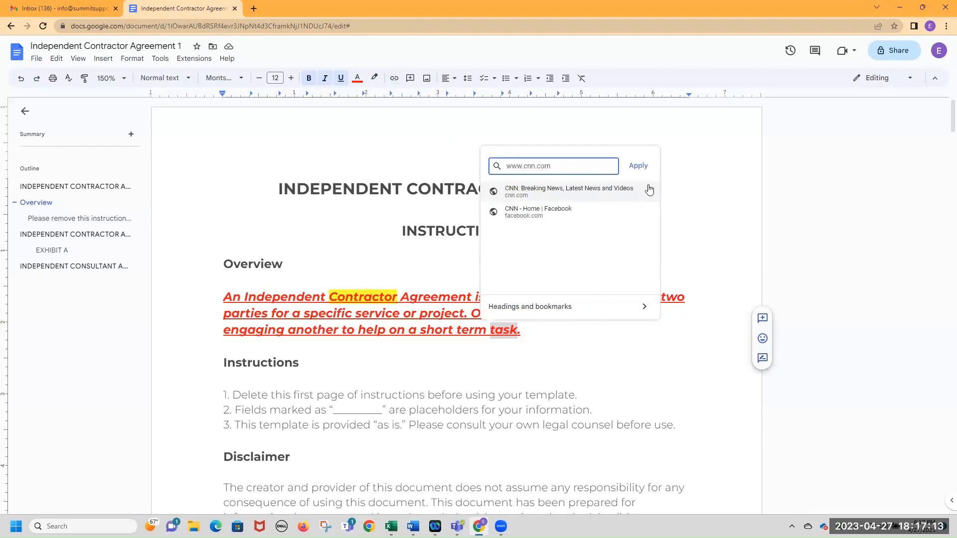
left_click(638, 166)
key("Down")
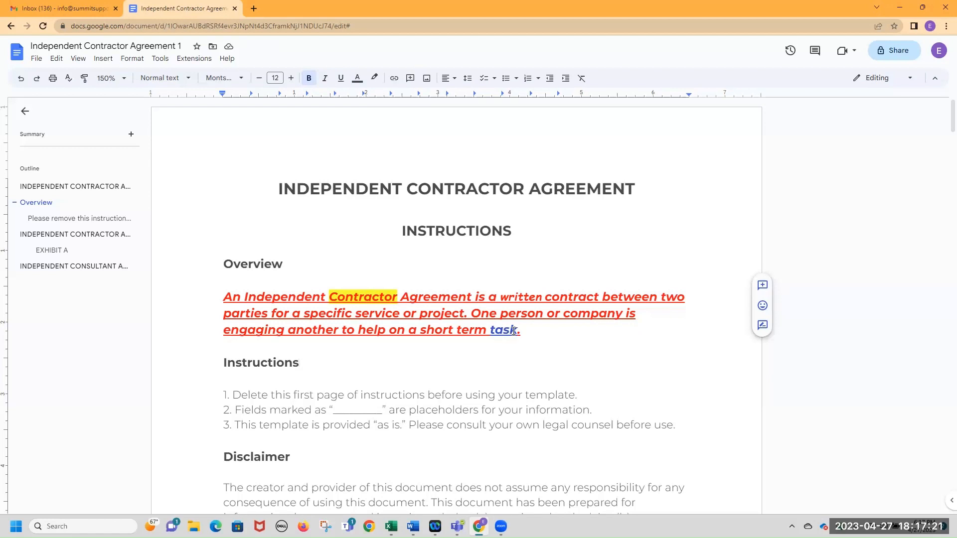
Test the link on "task" by opening the CNN page, close that page, and show the link preview again
left_click(522, 331)
left_click(510, 333)
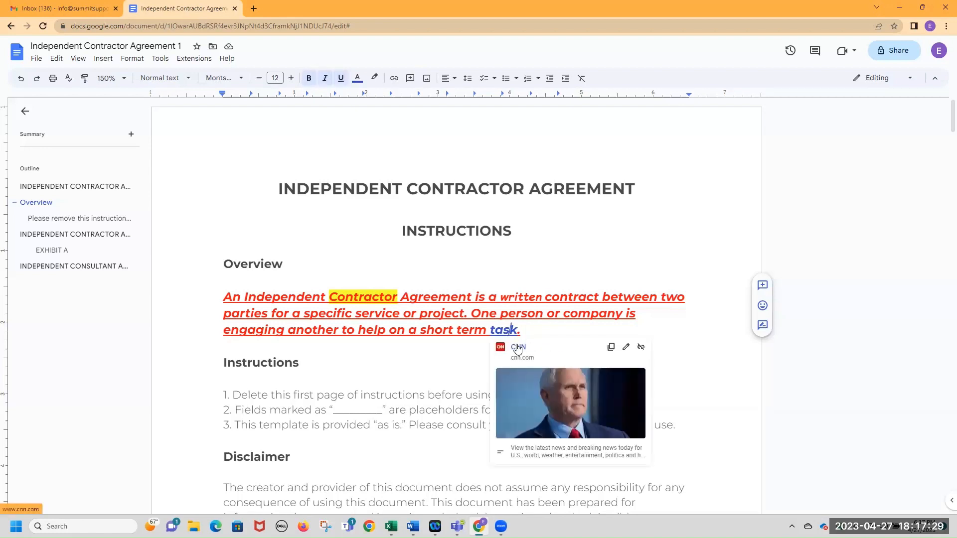
left_click(571, 407)
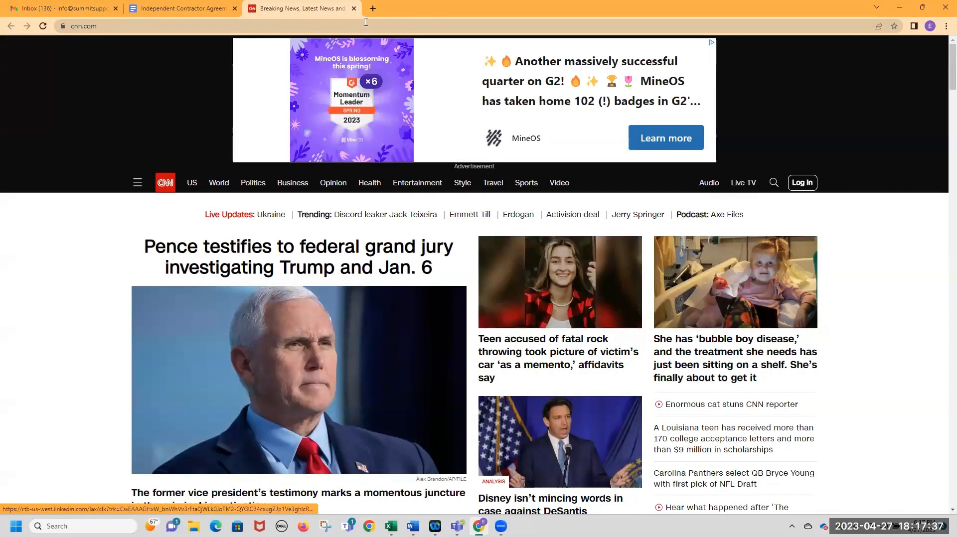
left_click(354, 9)
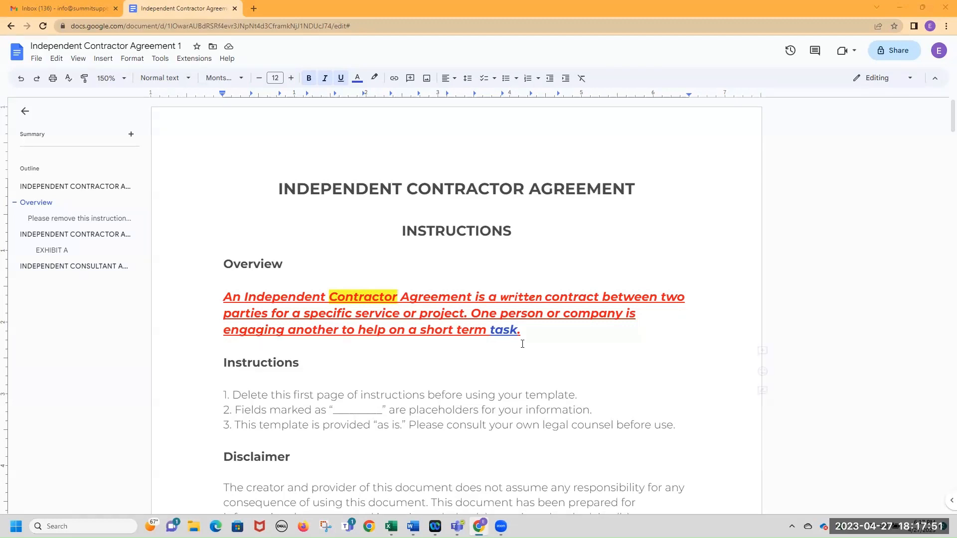
left_click(509, 332)
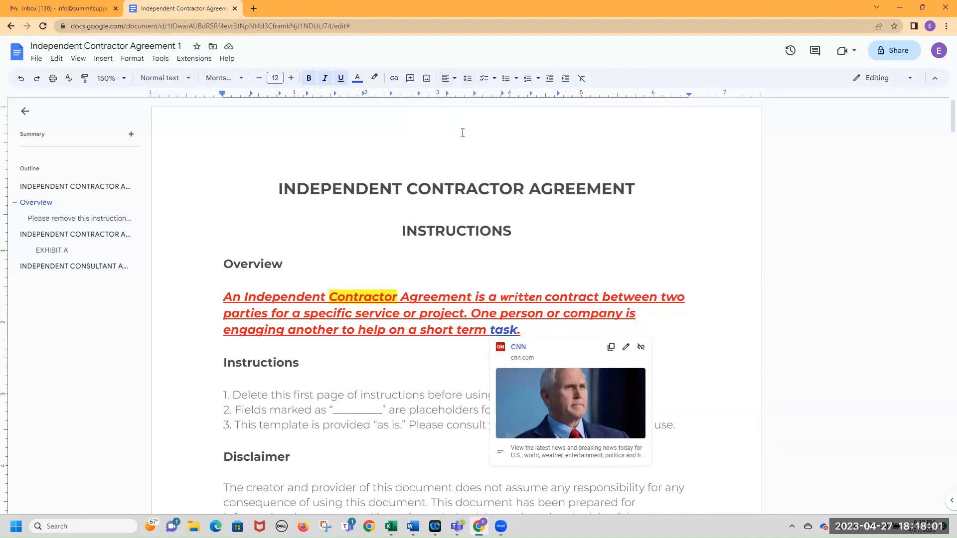
Try center and right alignment on the Overview paragraph, and set it back to left alignment
triple_click(226, 298)
left_click(449, 79)
left_click(448, 94)
left_click(446, 81)
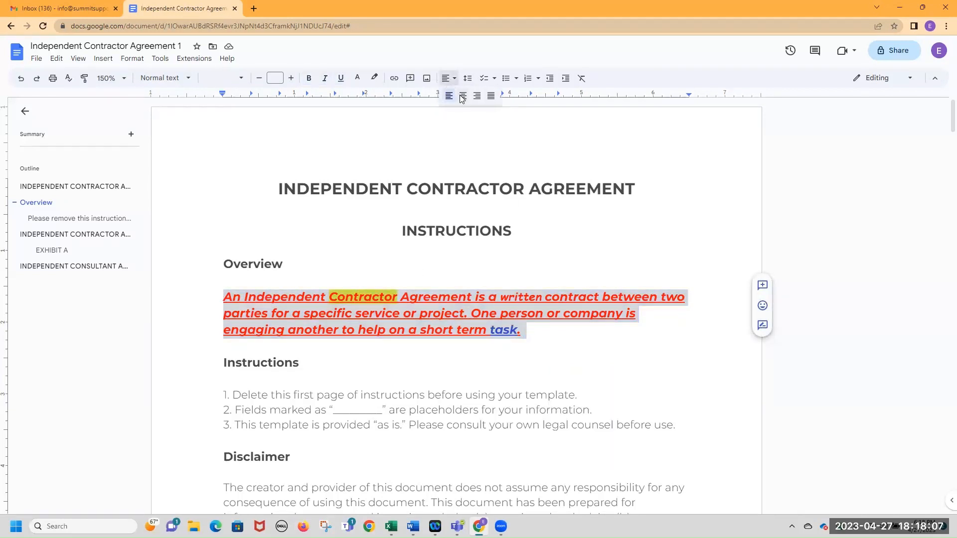
left_click(462, 96)
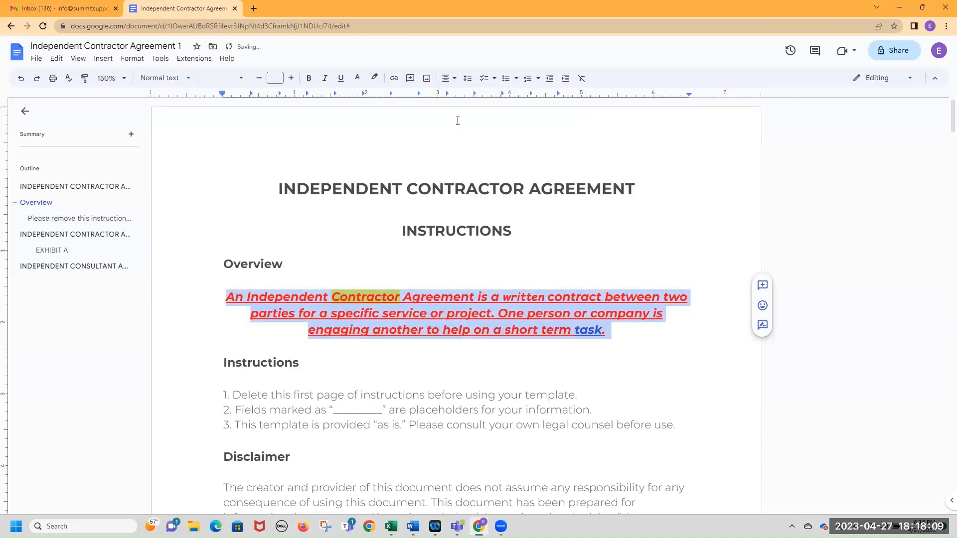
left_click(451, 79)
left_click(475, 95)
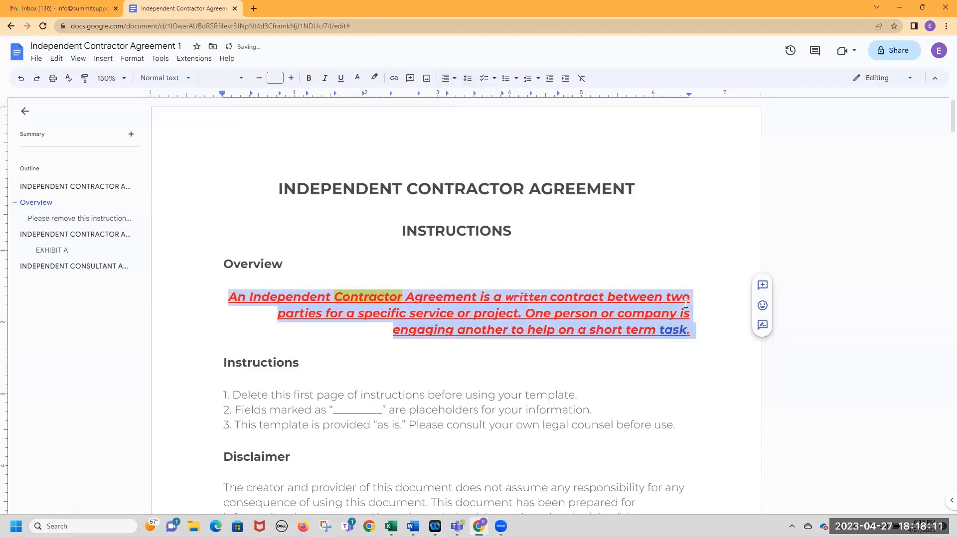
left_click(448, 79)
left_click(449, 96)
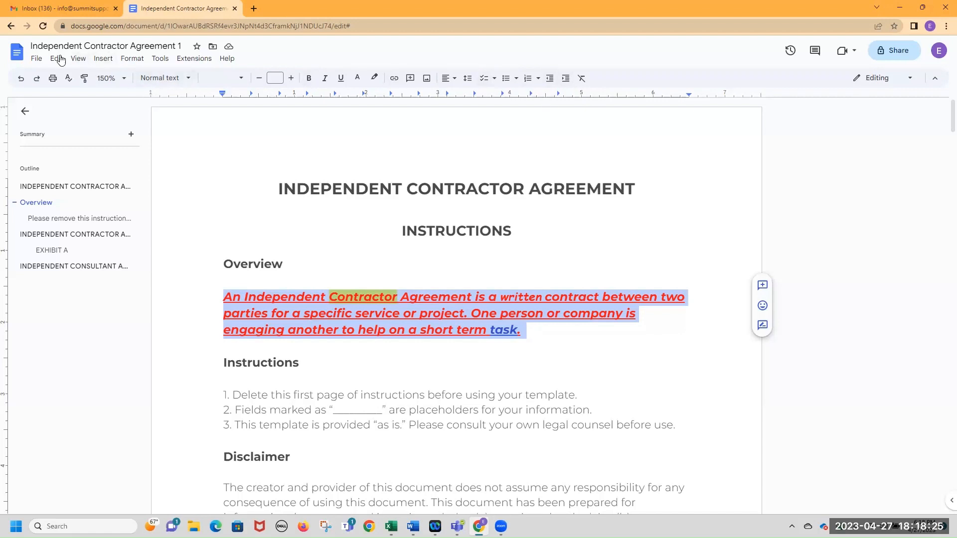
left_click(38, 59)
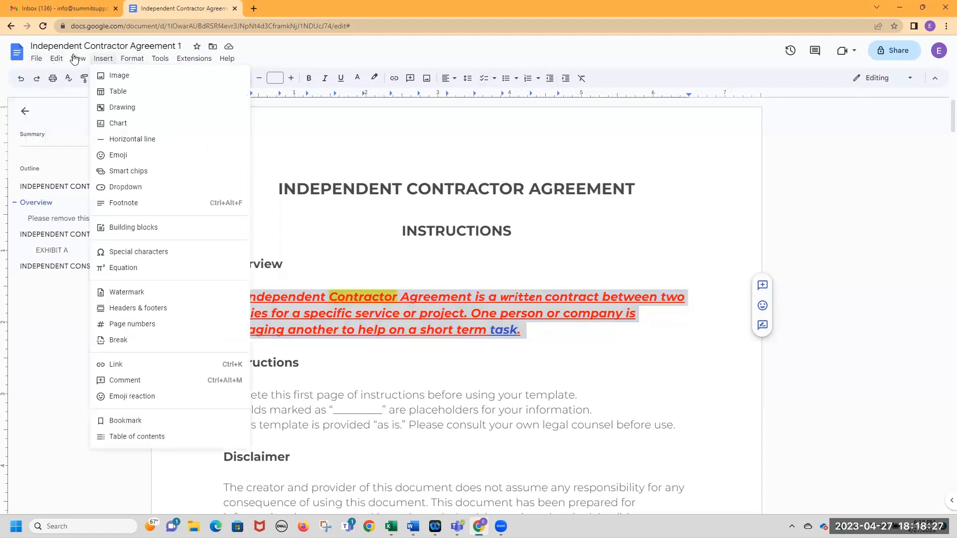
mouse_move(90, 62)
mouse_move(131, 61)
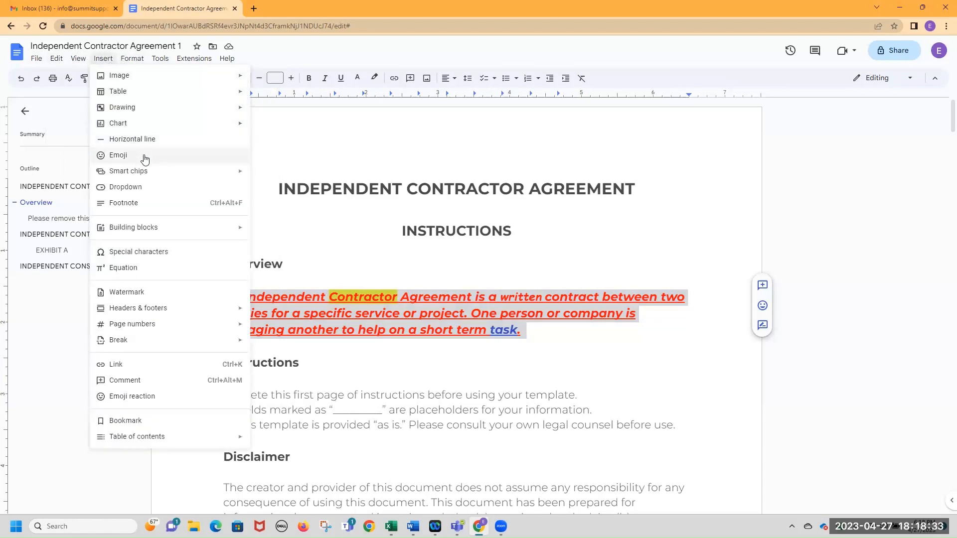
mouse_move(217, 95)
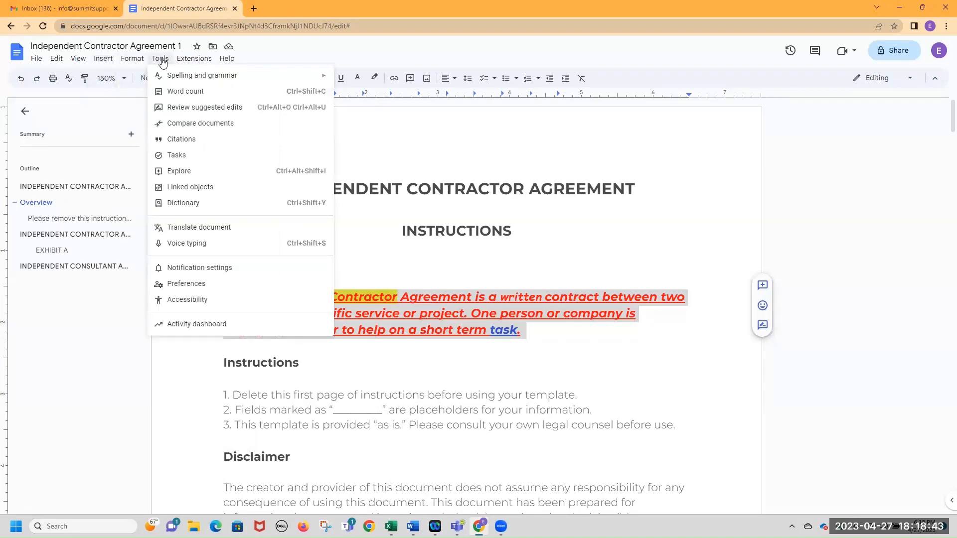
mouse_move(223, 64)
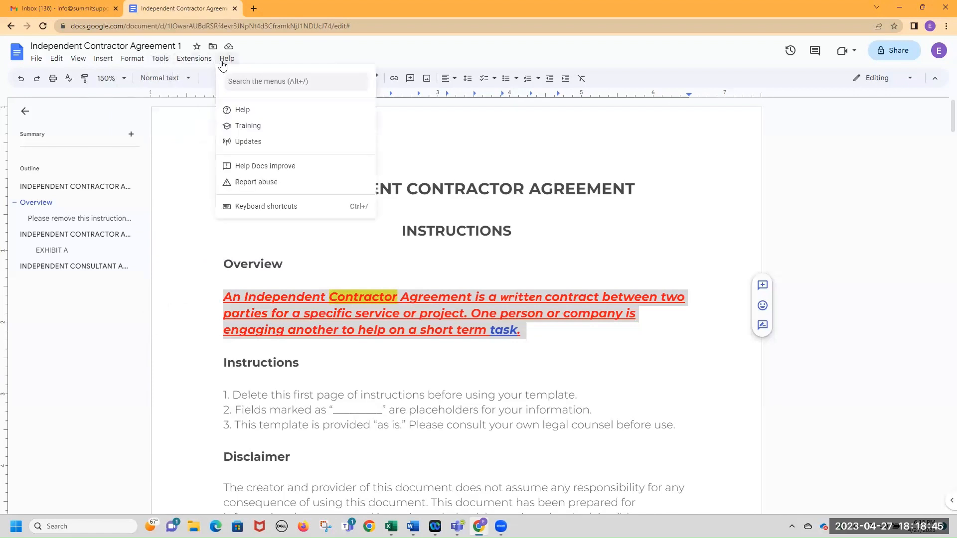
left_click(635, 250)
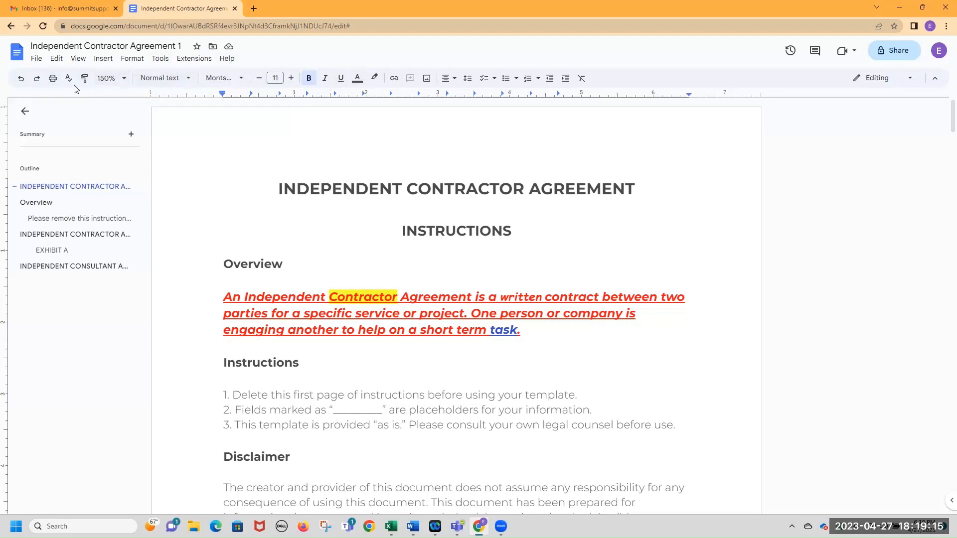
Print the document to PDF and save it on the Desktop as "Independent Contractor Agreement 1 - Google Docs"
left_click(53, 79)
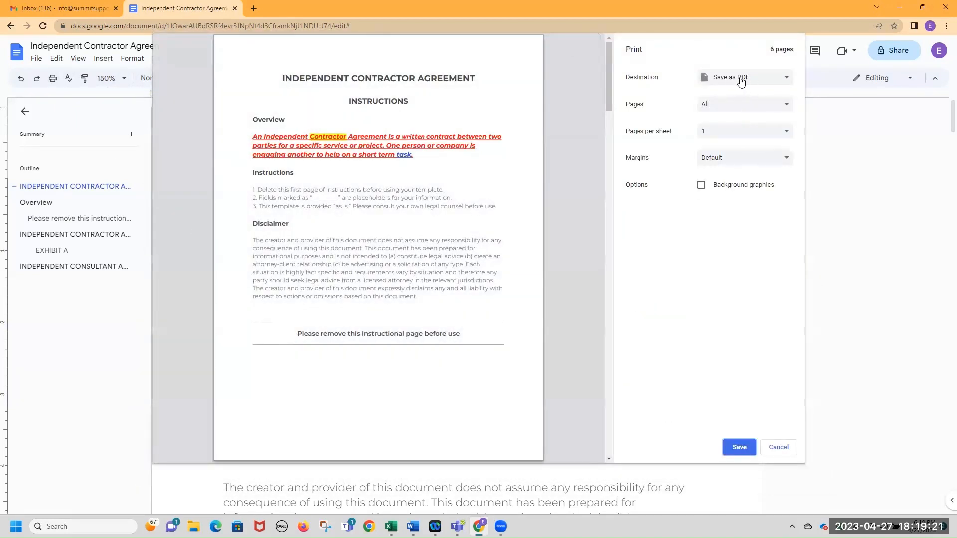
left_click(742, 447)
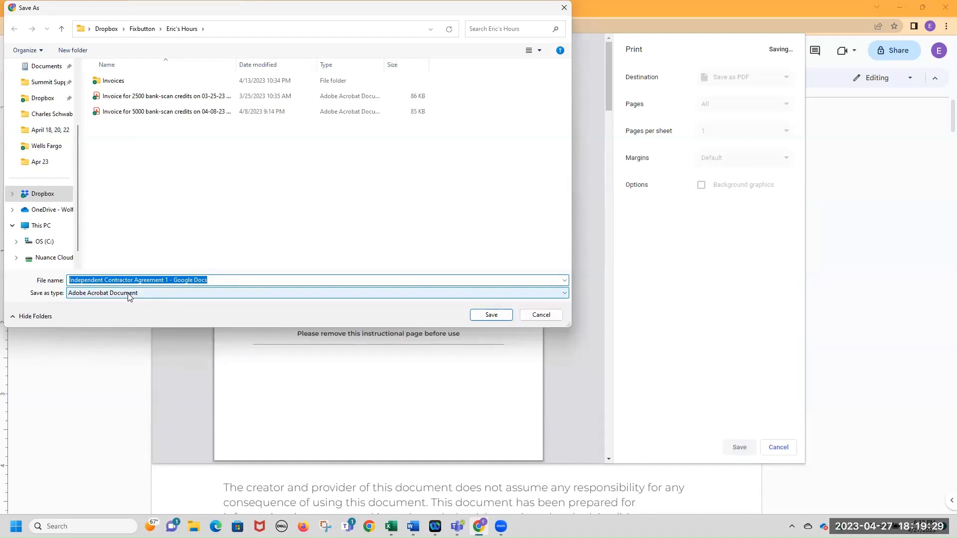
scroll(73, 85, "up", 2)
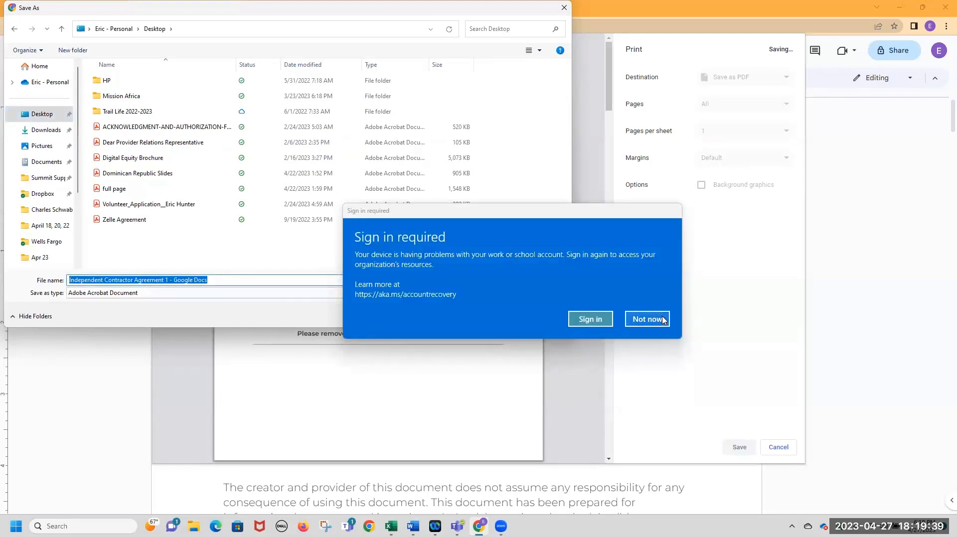
left_click(657, 319)
left_click(491, 315)
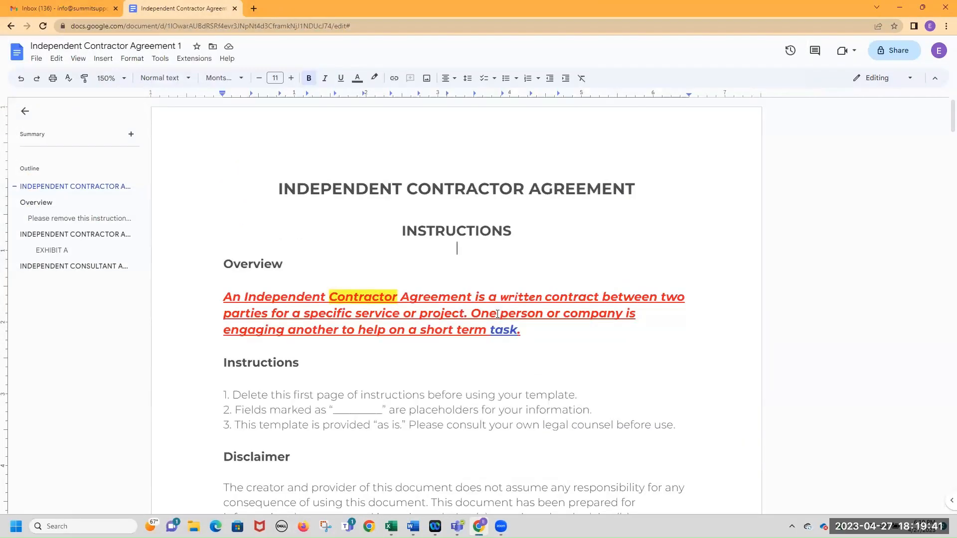
Switch to the desktop, open the saved "Independent Contractor Agreement 1 - Google Docs" PDF in Adobe Acrobat, and look through its pages
left_click(900, 9)
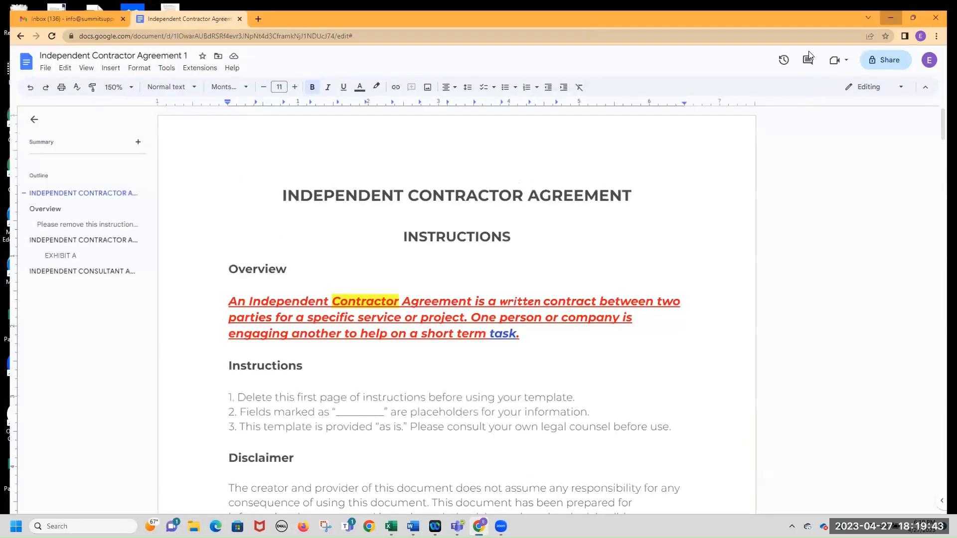
left_click(139, 320)
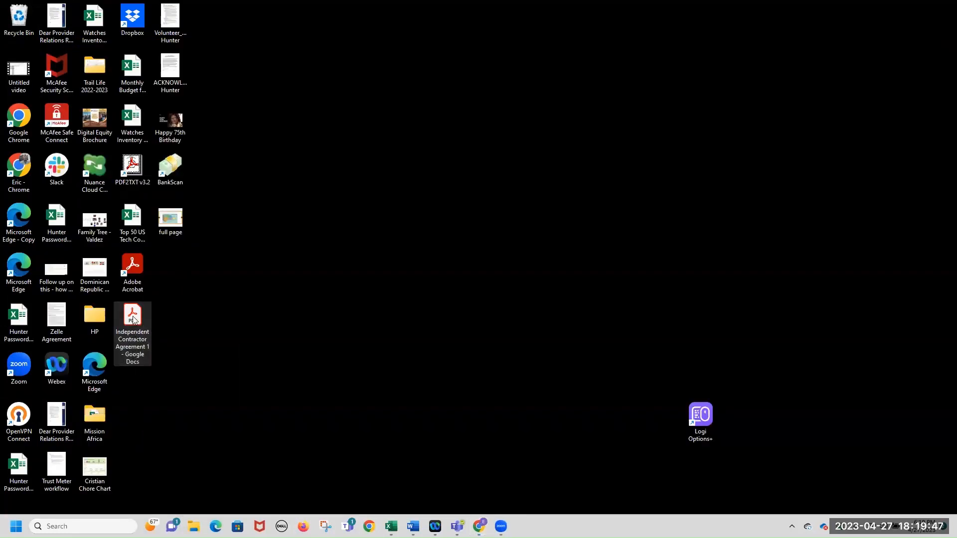
left_click(367, 387)
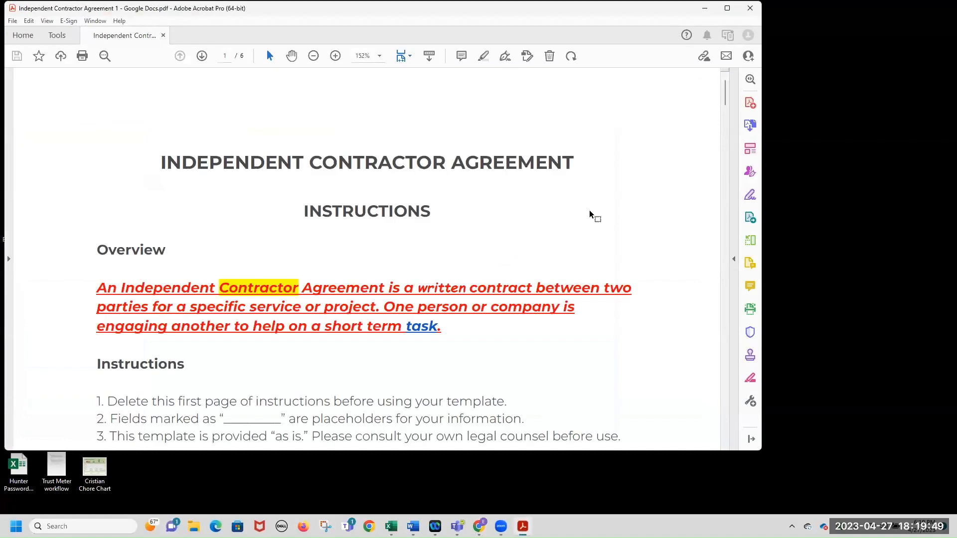
scroll(677, 191, "down", 10)
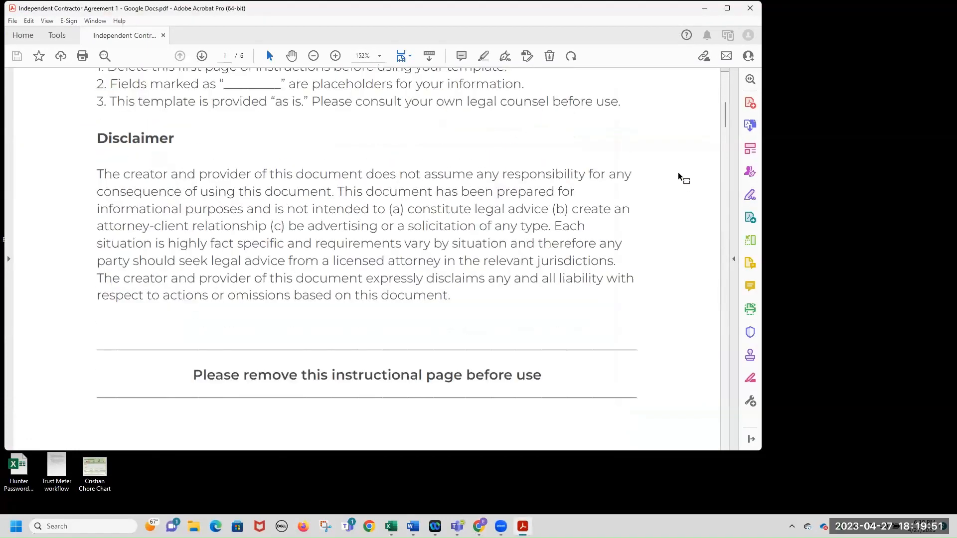
left_click_drag(726, 132, 726, 398)
left_click_drag(736, 353, 723, 86)
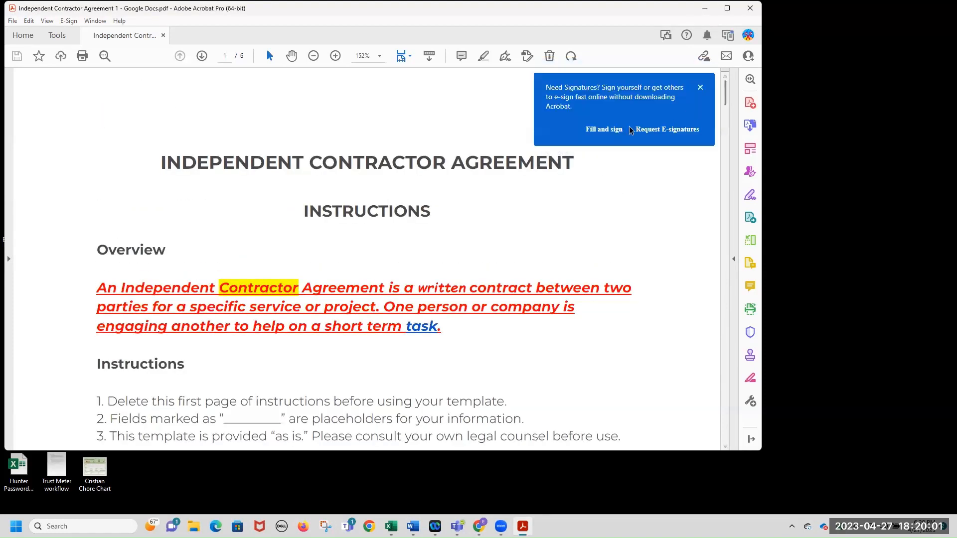
Dismiss the e-signature pop-up, close the PDF, and switch back to the agreement in Google Docs
left_click(700, 89)
left_click(750, 8)
left_click(479, 526)
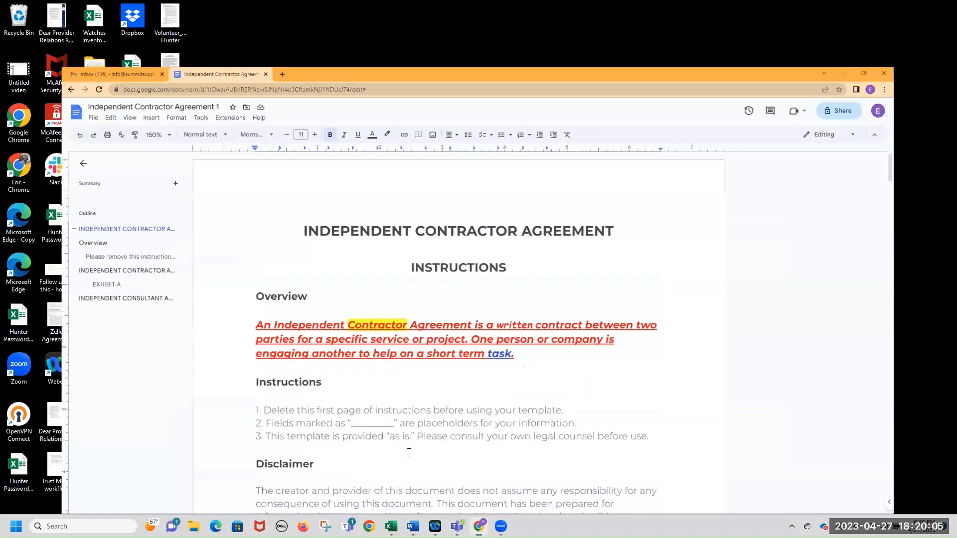
Preview printing the agreement with the HP LaserJet 400 color M451dw as the destination, and leave the print settings without printing
left_click(52, 78)
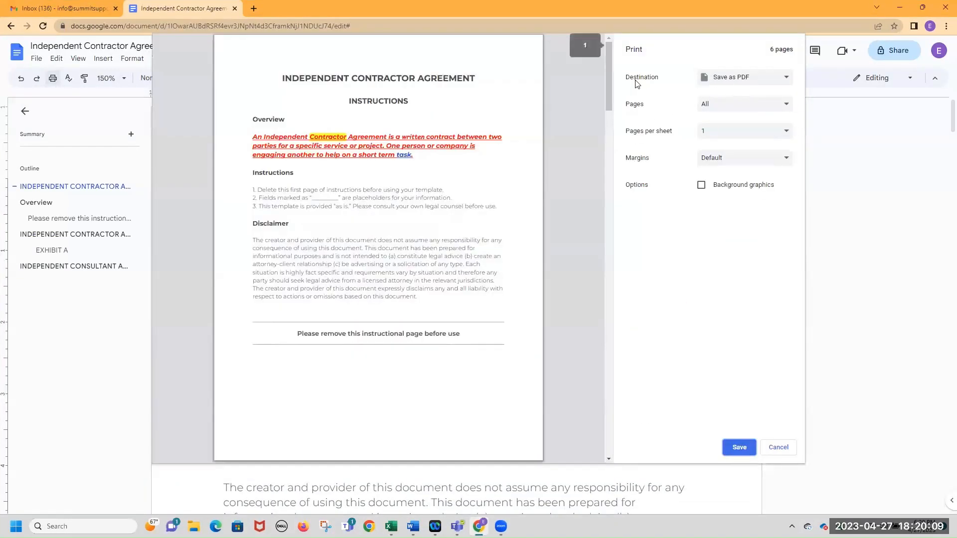
left_click(723, 82)
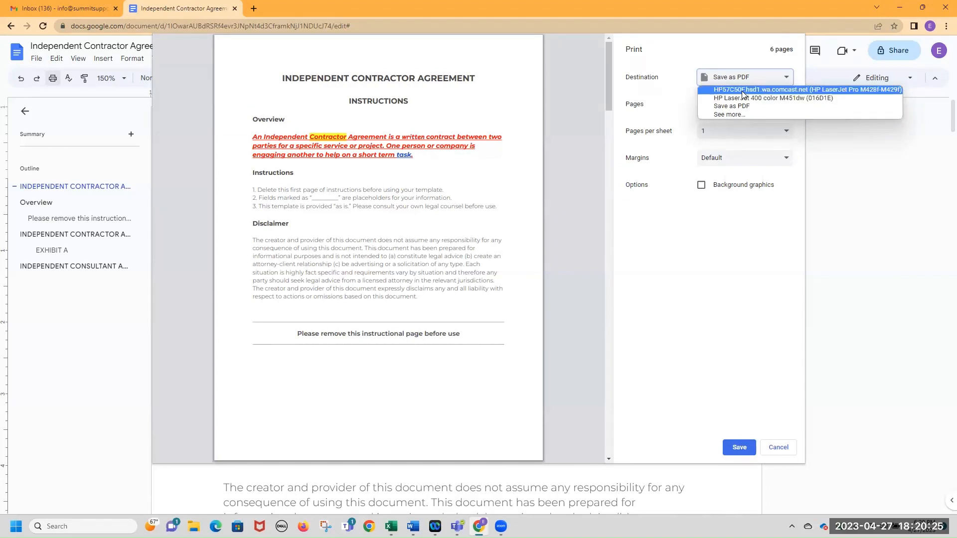
left_click(743, 99)
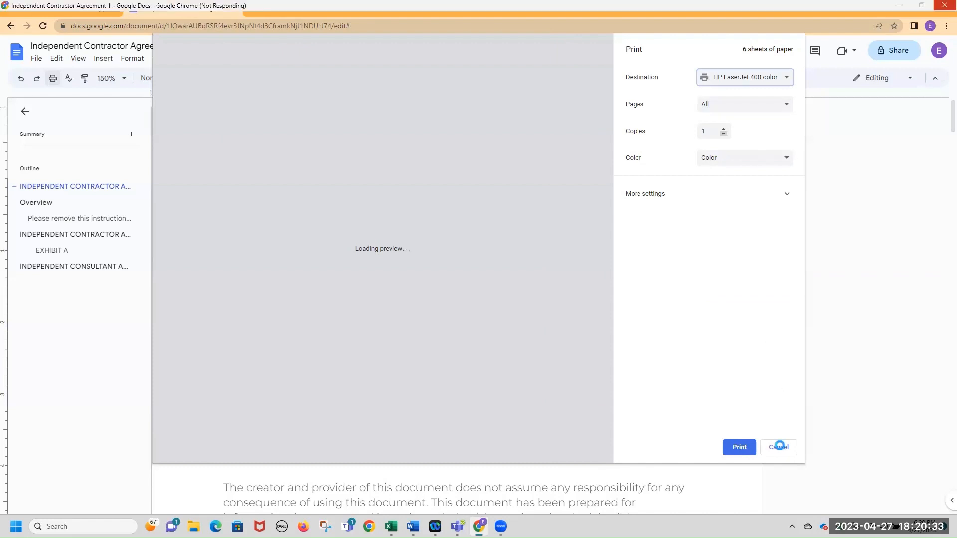
key("Escape")
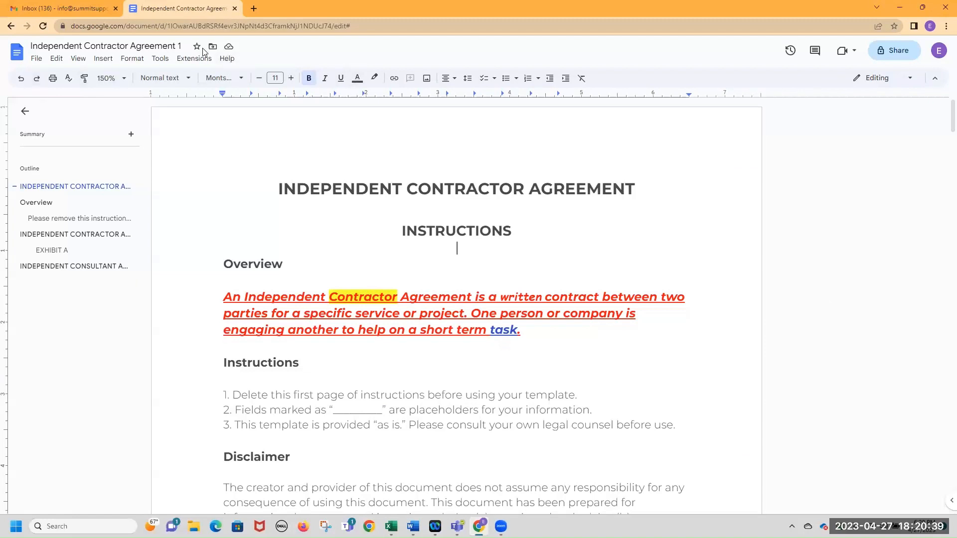
left_click(37, 60)
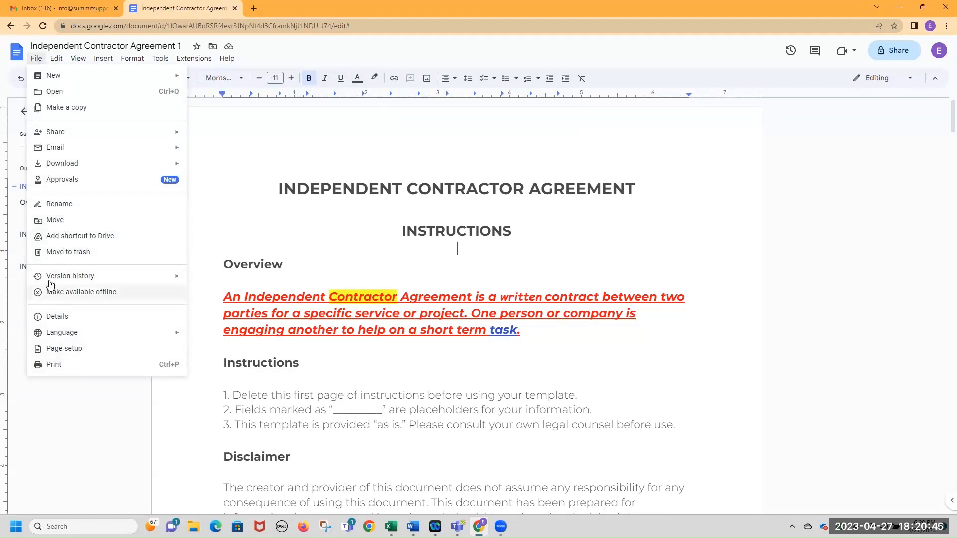
left_click(280, 54)
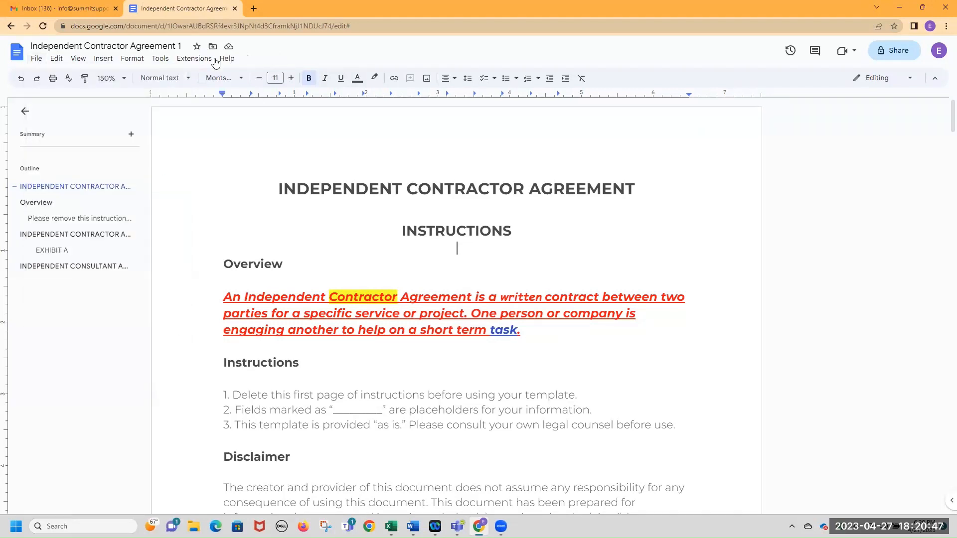
Go to the Docs home page, highlight the "Recent documents" heading, and reopen the contractor agreement from that list
left_click(19, 55)
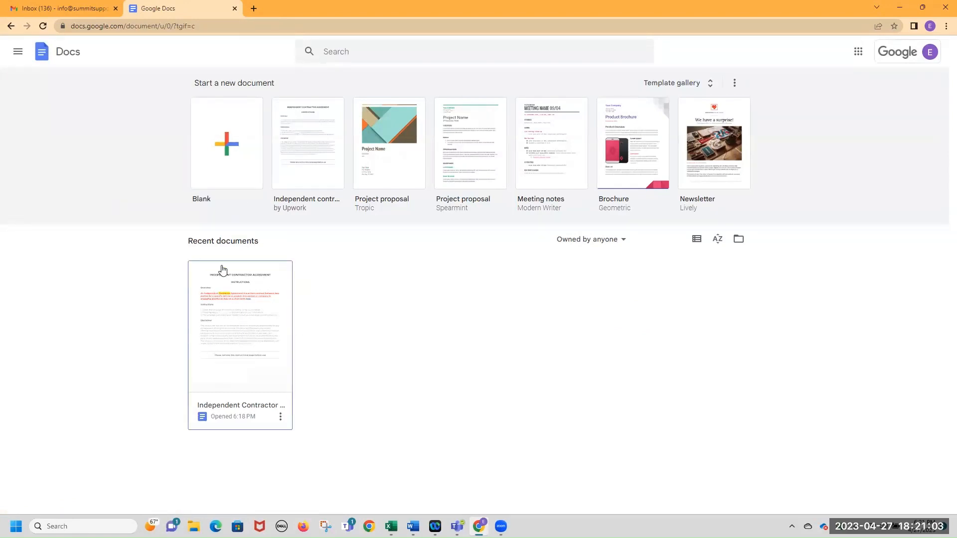
left_click_drag(188, 244, 257, 242)
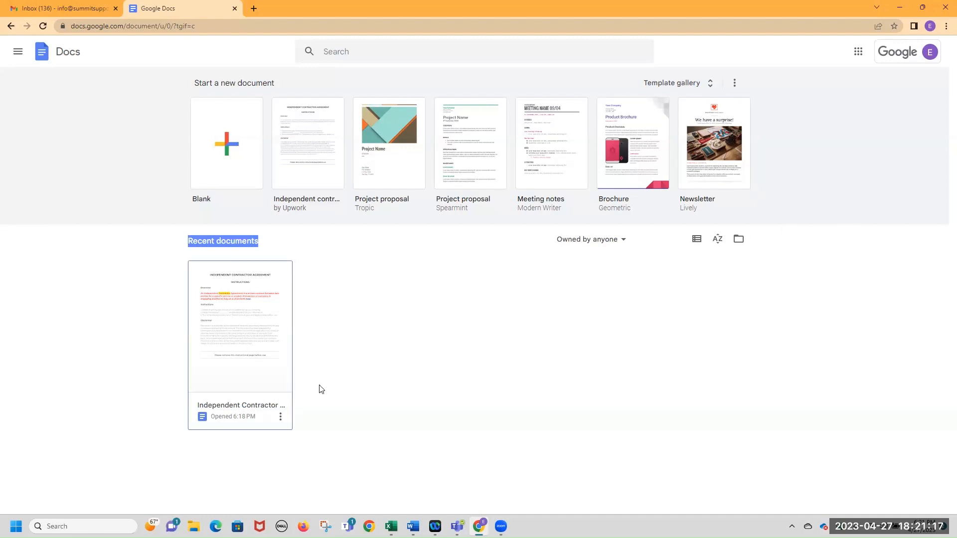
left_click(273, 330)
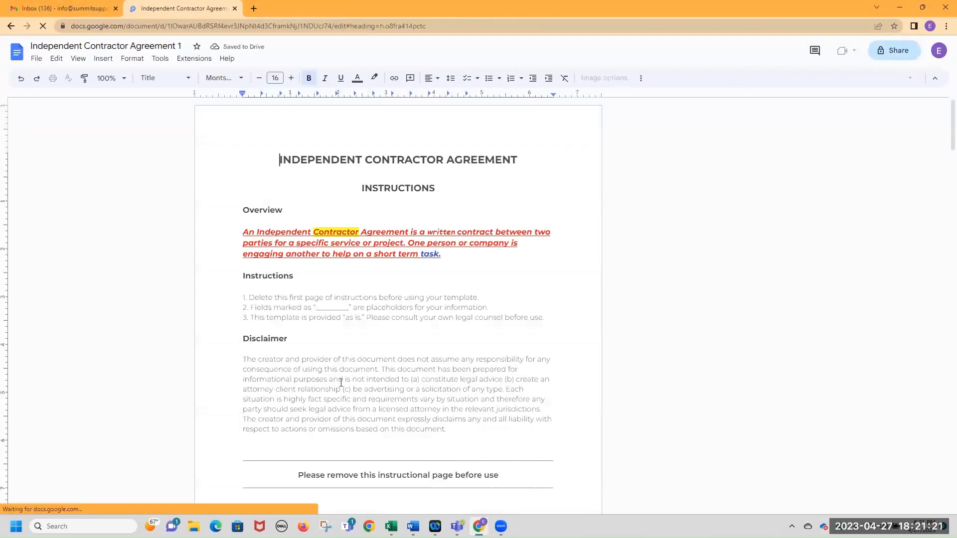
Select the whole paragraph under the Disclaimer heading and enlarge the browser page display
left_click(439, 419)
left_click_drag(450, 428, 243, 361)
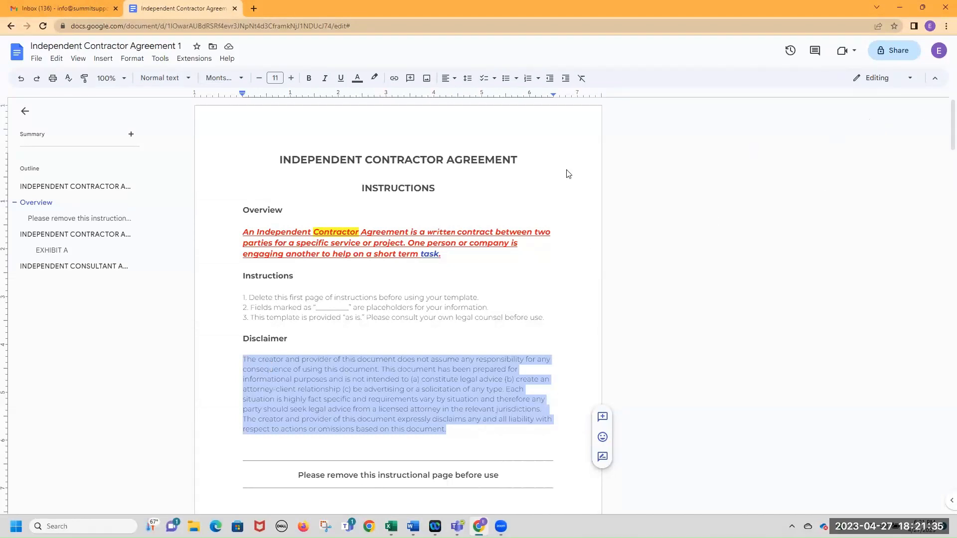
key("ctrl+plus")
key("ctrl+plus")
key("ctrl+plus")
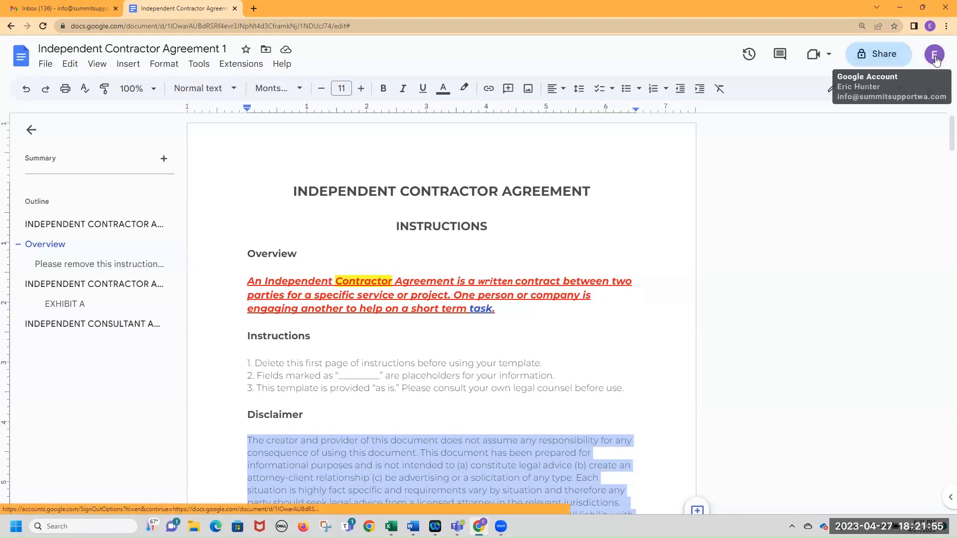
Start sharing the agreement and add the recipient's e-mail address as a person to share it with
left_click(885, 60)
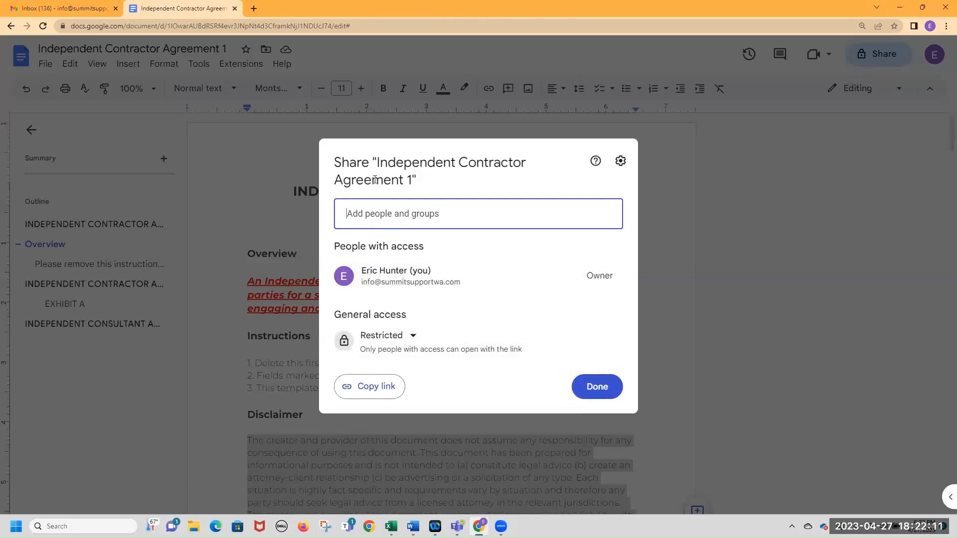
left_click_drag(379, 162, 406, 181)
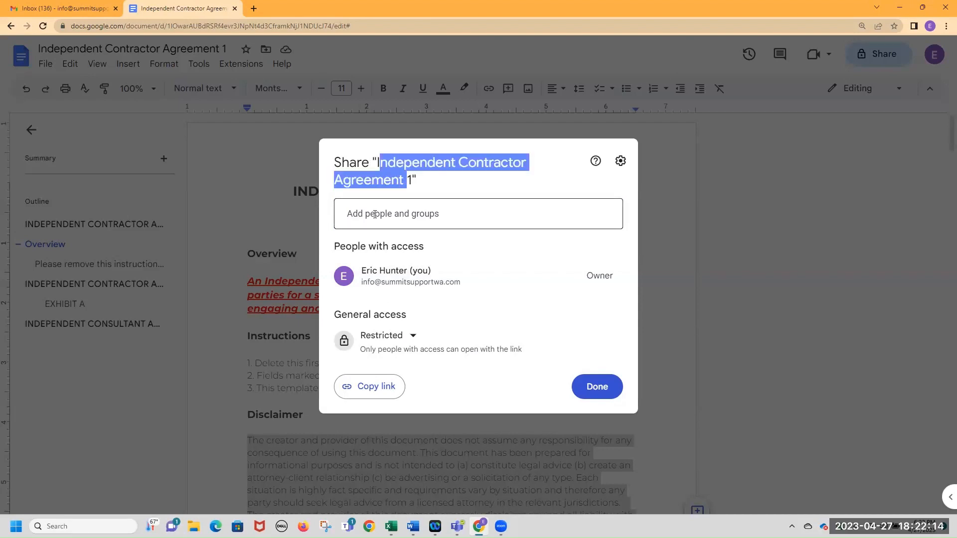
left_click(404, 216)
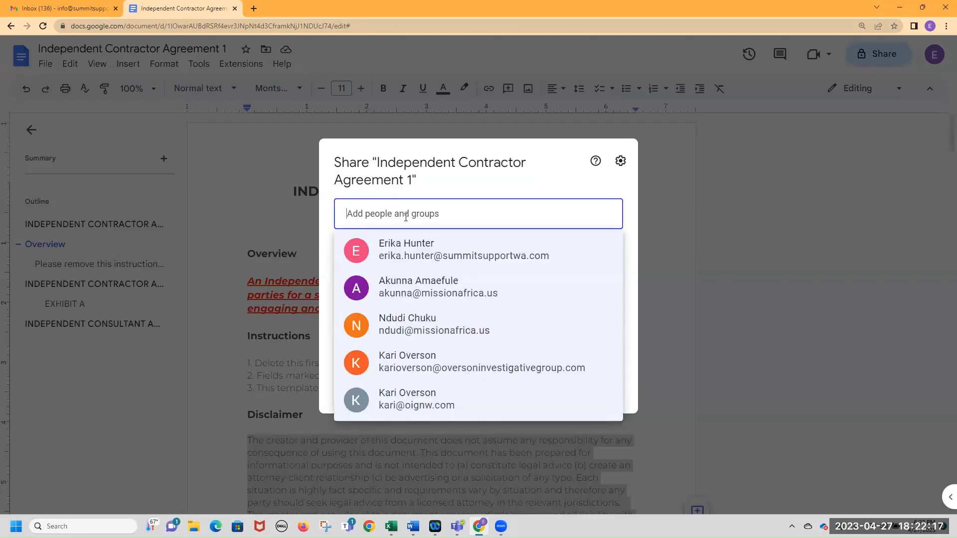
left_click(423, 219)
left_click(425, 215)
key("ctrl+v")
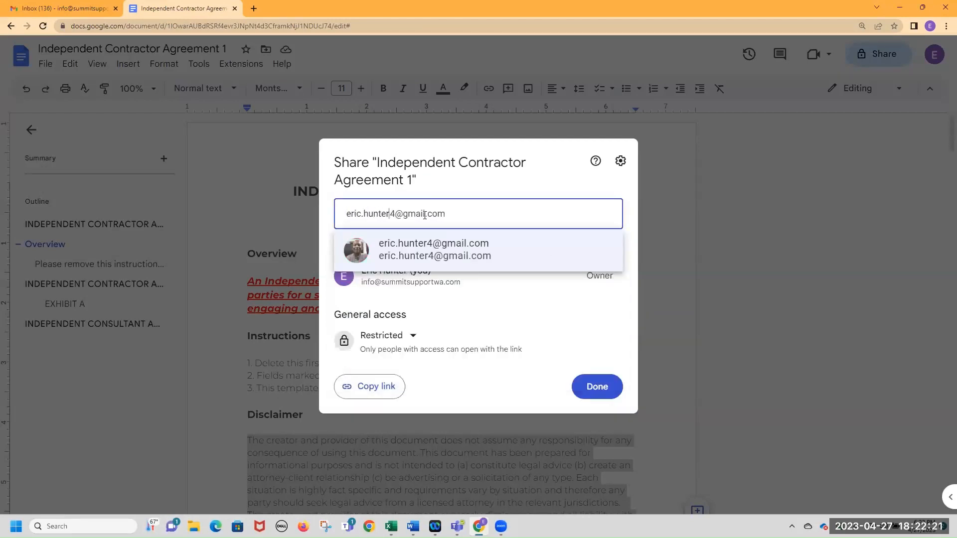
left_click(441, 247)
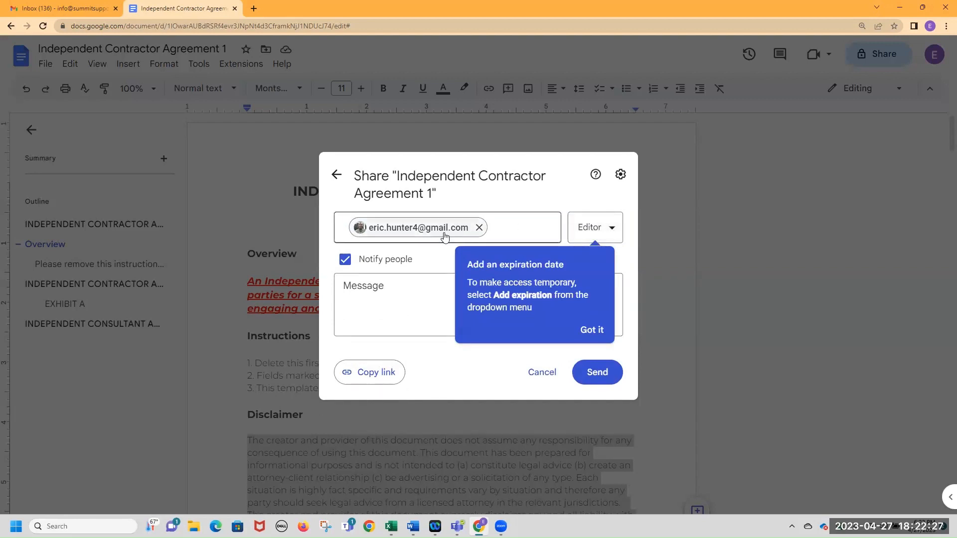
Add an expiration to the recipient's Editor access and set its date to April 28, 2023
mouse_move(454, 239)
left_click(614, 229)
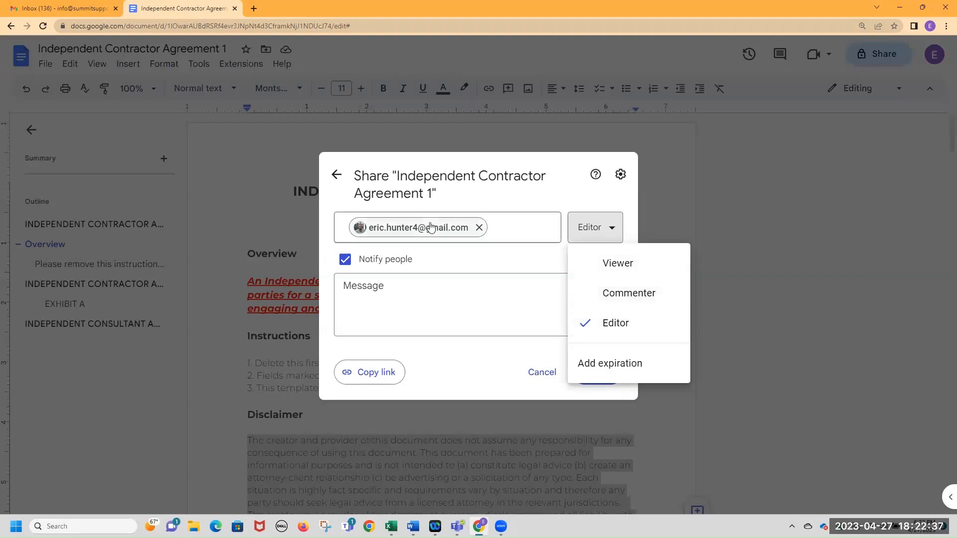
mouse_move(431, 227)
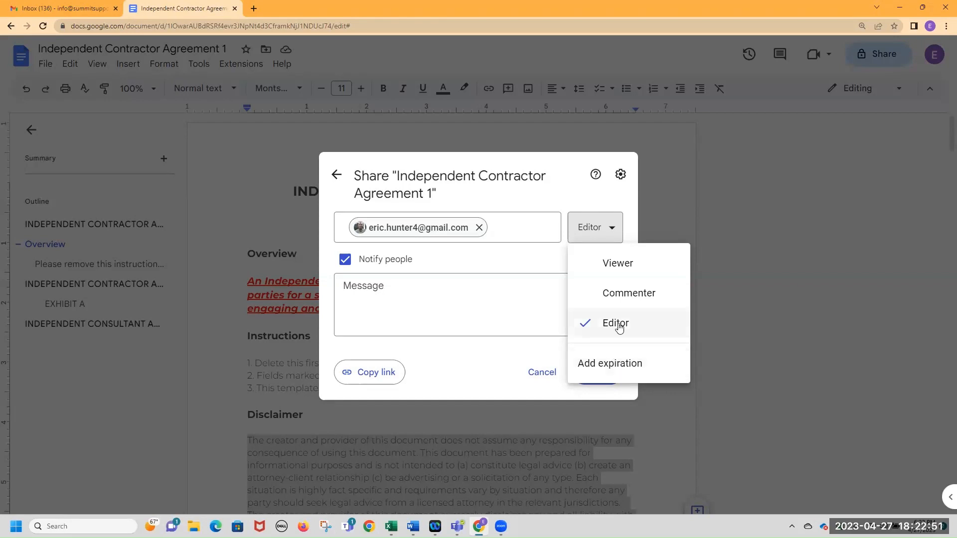
left_click(622, 365)
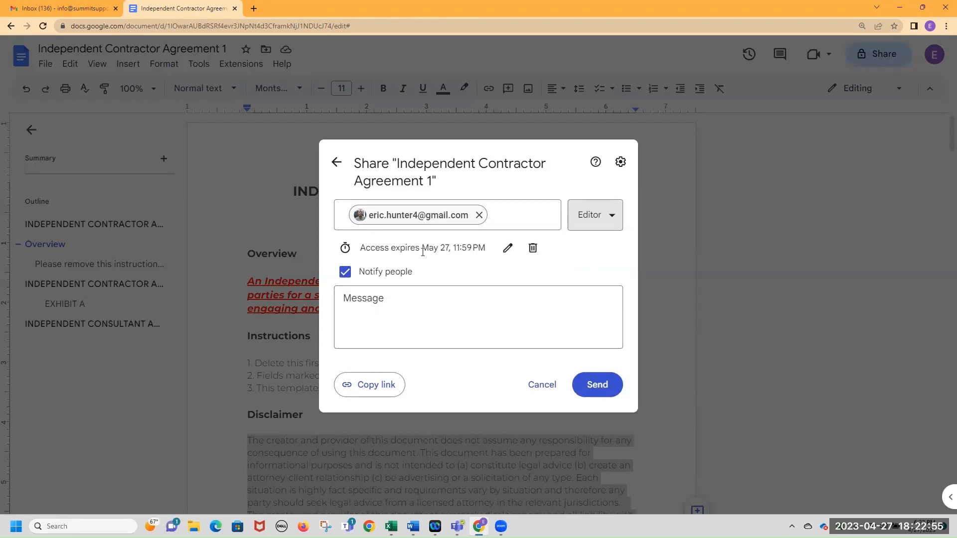
left_click(506, 250)
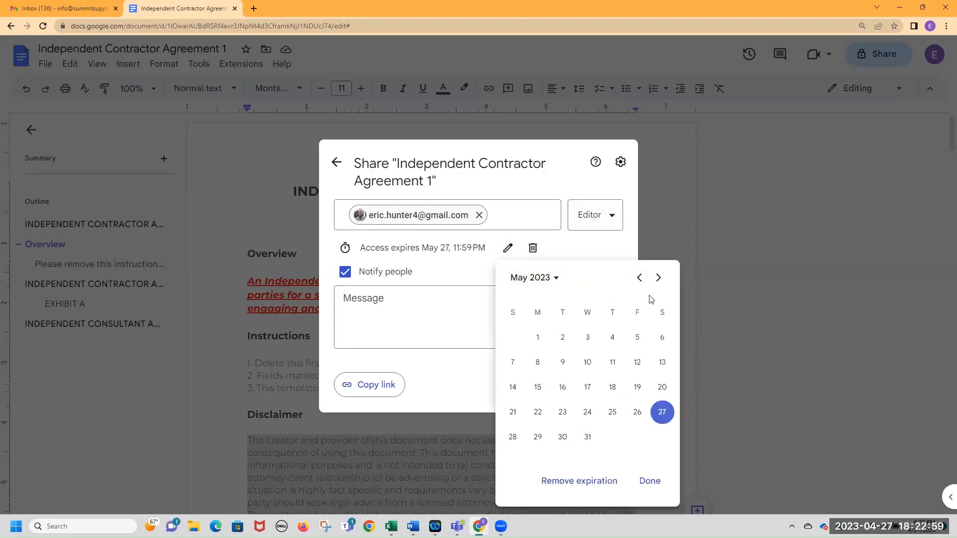
left_click(640, 278)
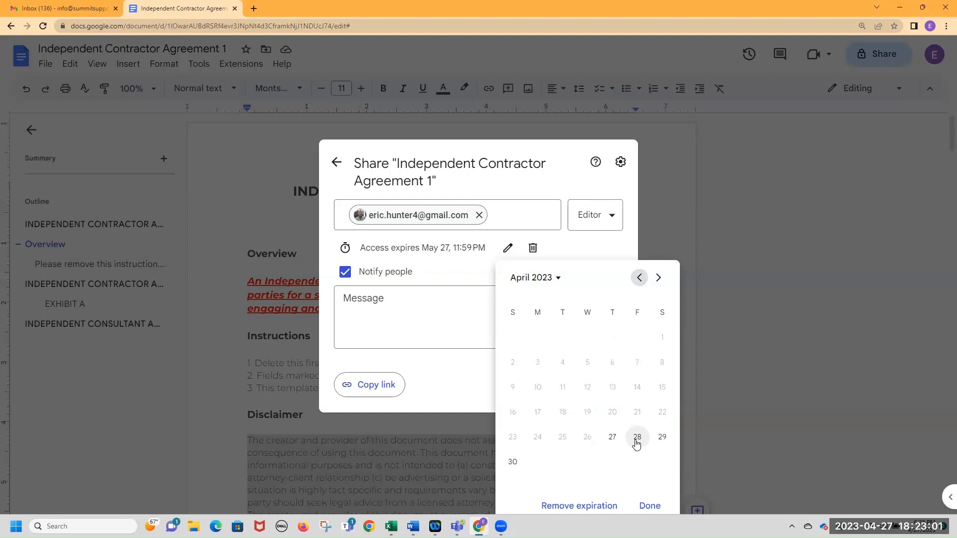
left_click(613, 438)
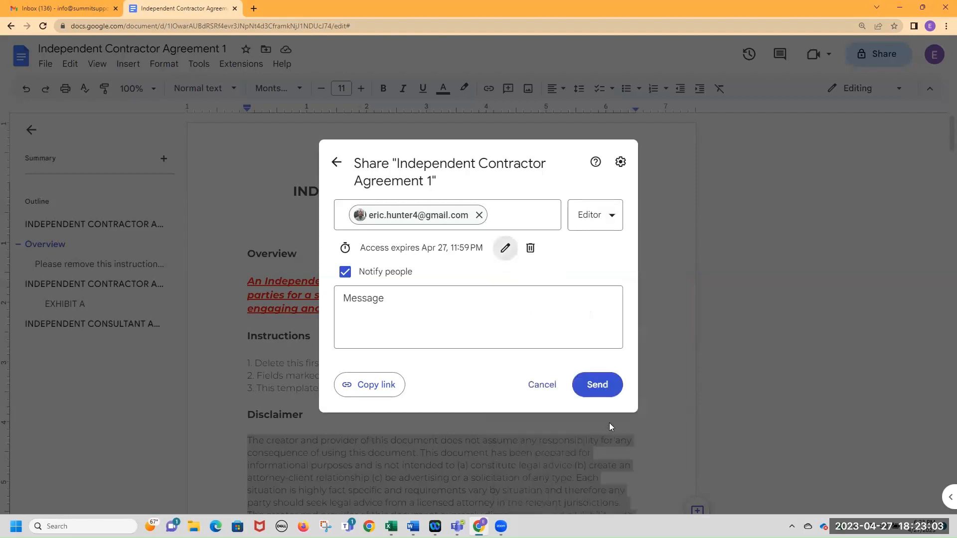
left_click(504, 249)
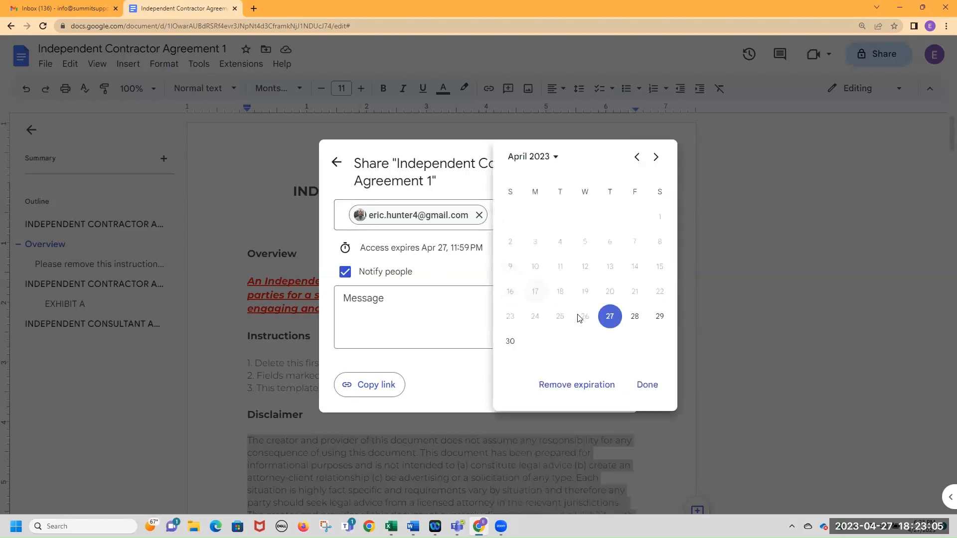
left_click(634, 319)
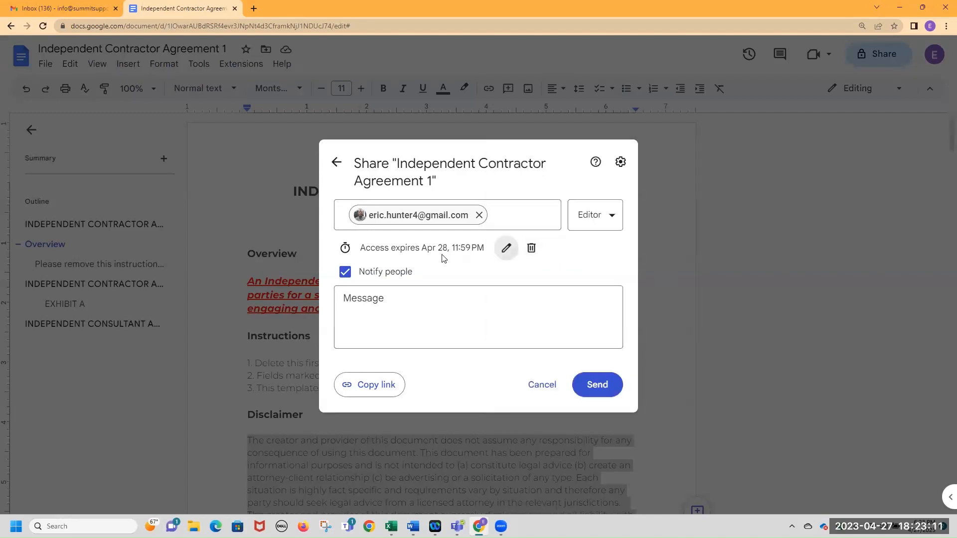
Write a share message greeting the recipient by first name and asking "can you please review this document and add any additions"
left_click(363, 297)
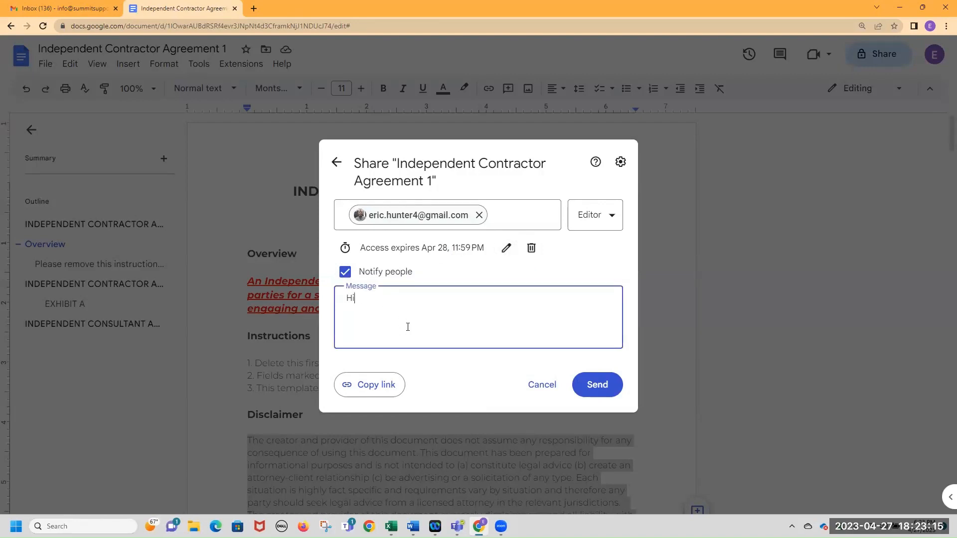
type("Hi Eric, can you please review this document and add any")
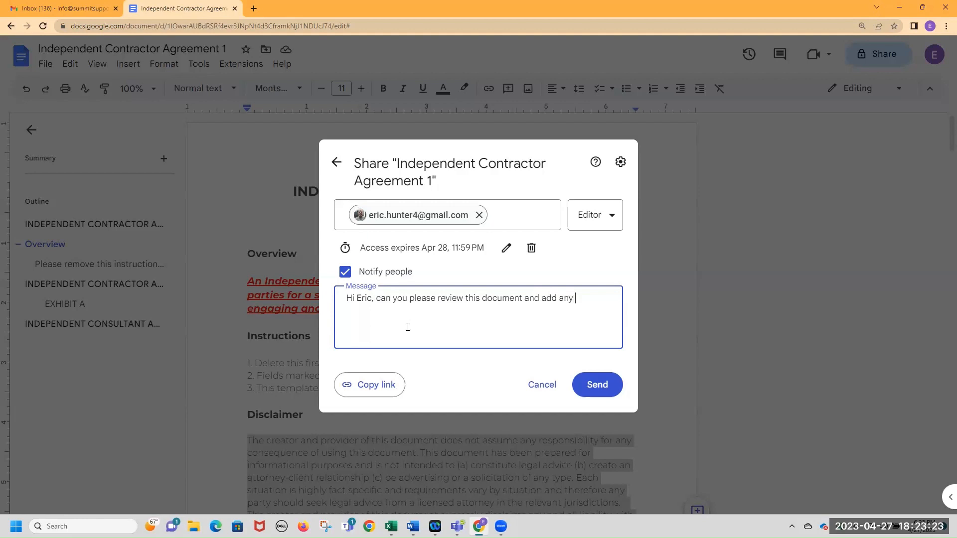
type(" additions")
key("BackSpace")
Review the share details, keep the recipient's Editor role, send the invitation and approve sharing outside the organization
left_click_drag(398, 163, 431, 179)
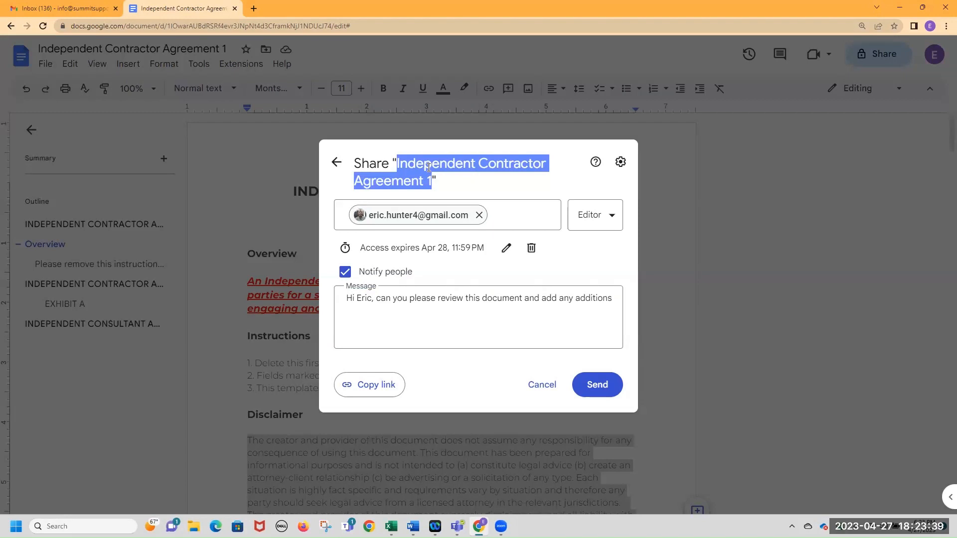
mouse_move(438, 215)
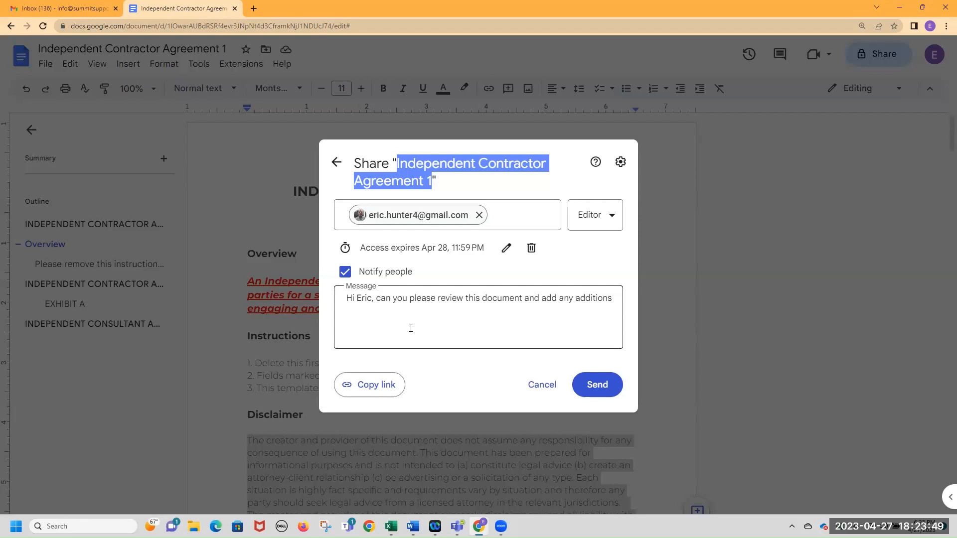
left_click(617, 220)
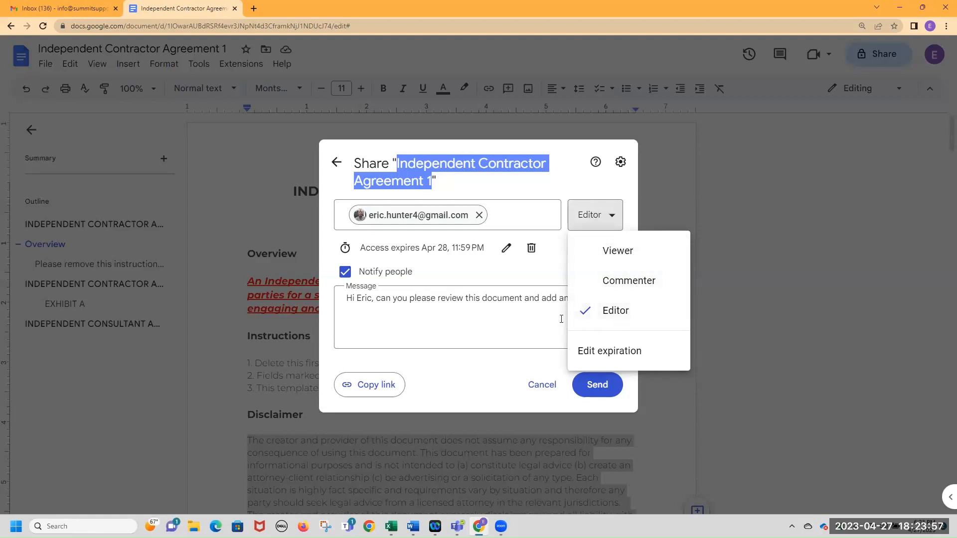
left_click(627, 326)
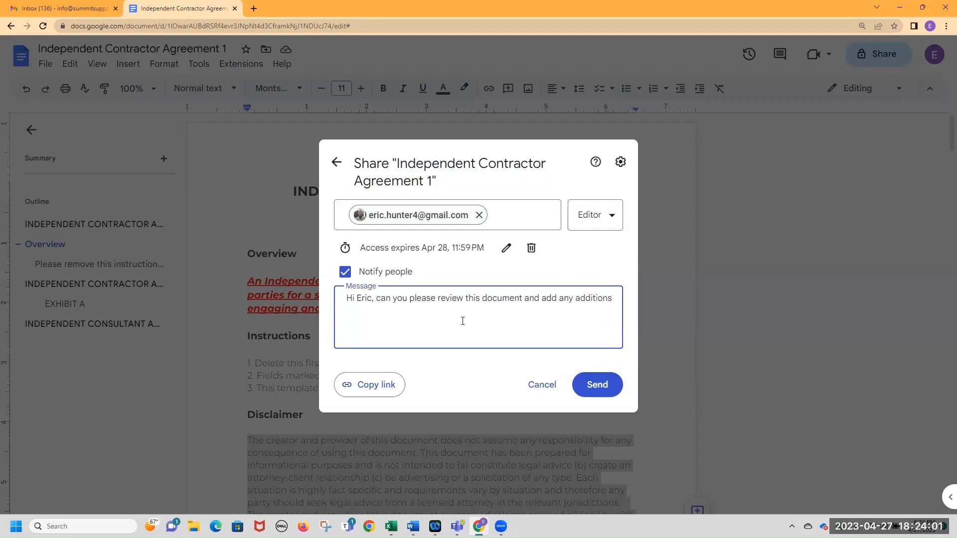
left_click(606, 388)
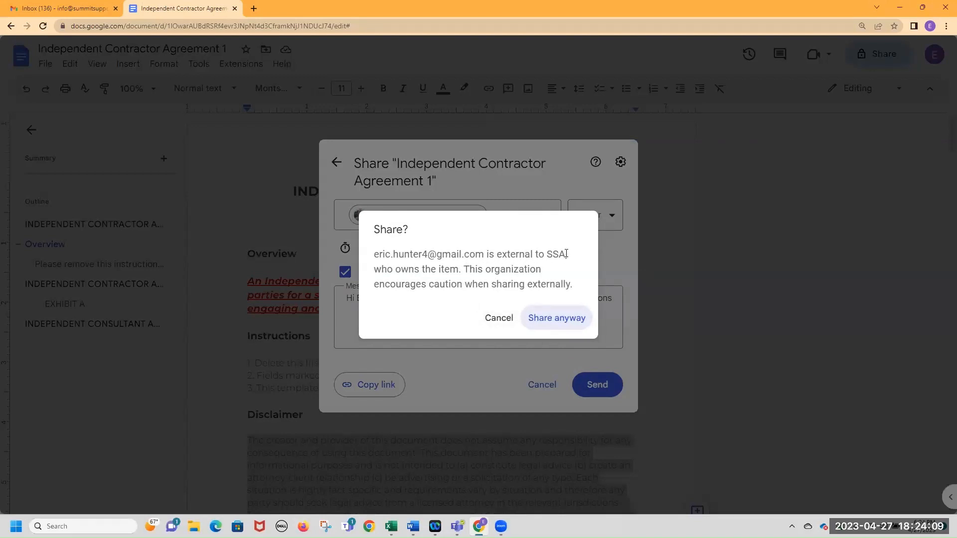
left_click_drag(566, 254, 547, 255)
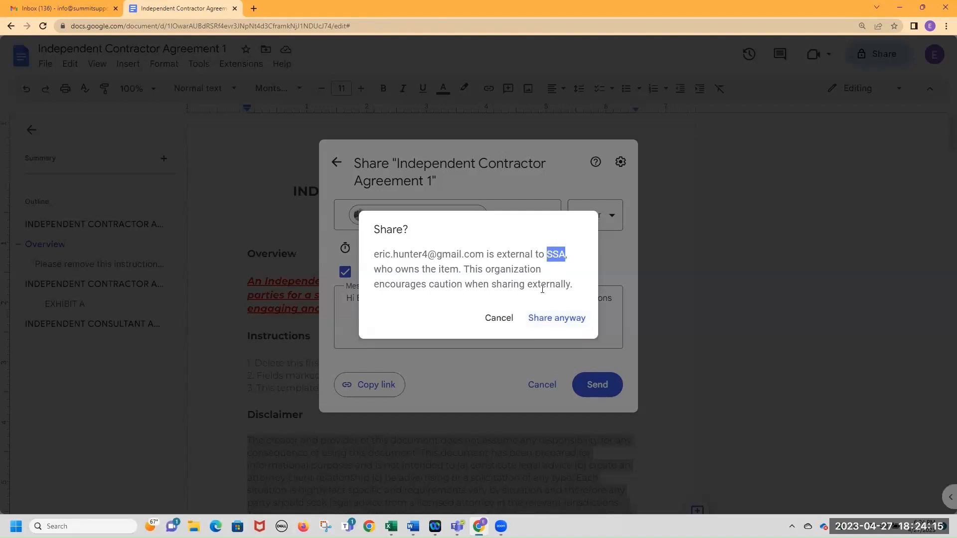
left_click(550, 324)
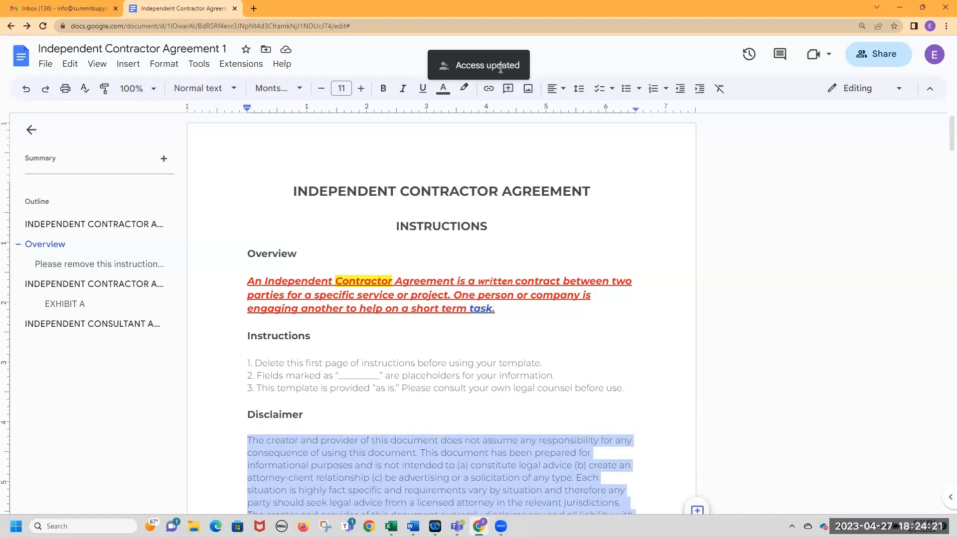
Check the agreement's list of people with access and their roles in the sharing settings
left_click(886, 55)
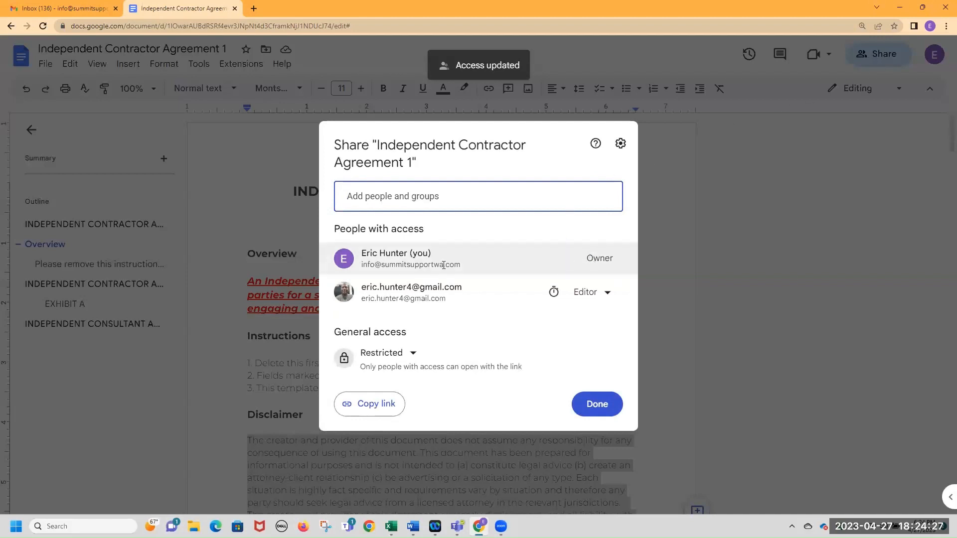
left_click_drag(424, 229, 333, 229)
mouse_move(383, 256)
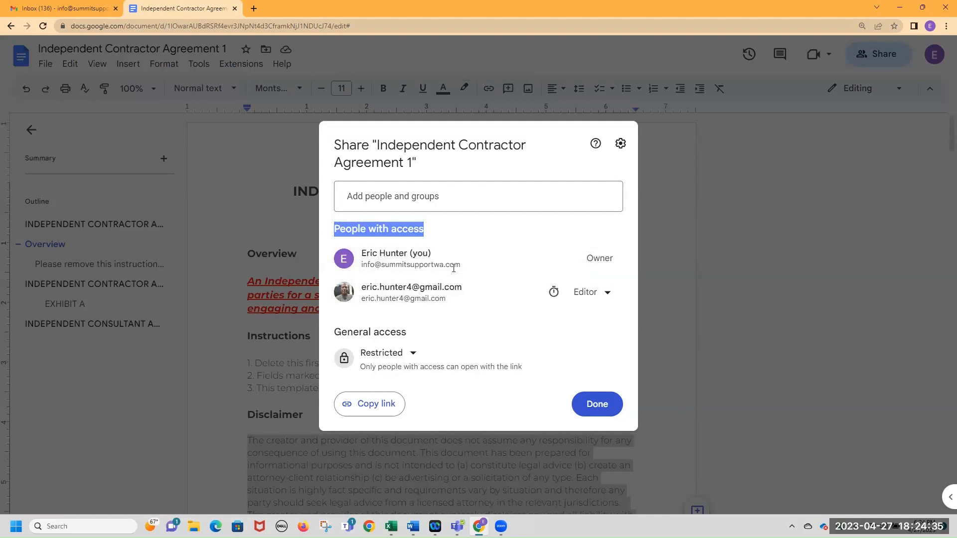
mouse_move(392, 299)
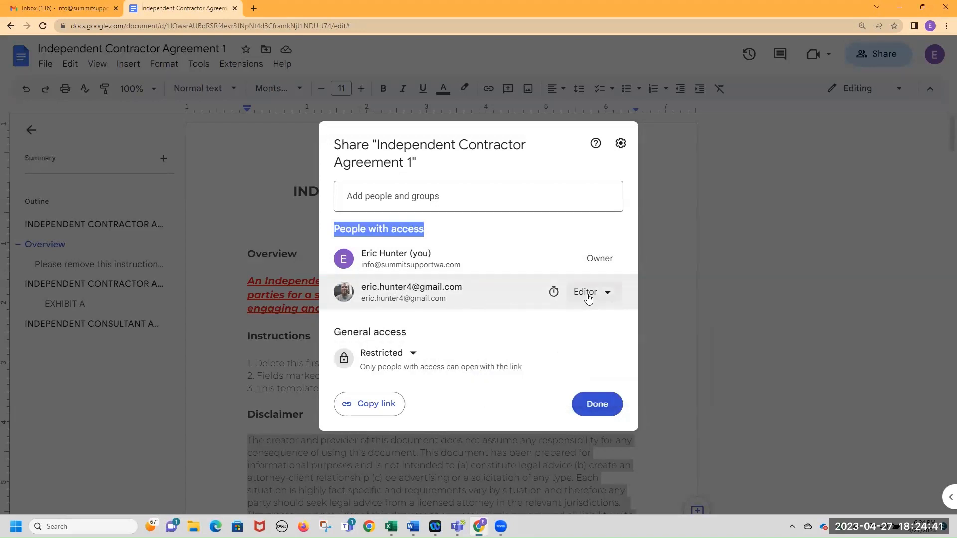
left_click(598, 402)
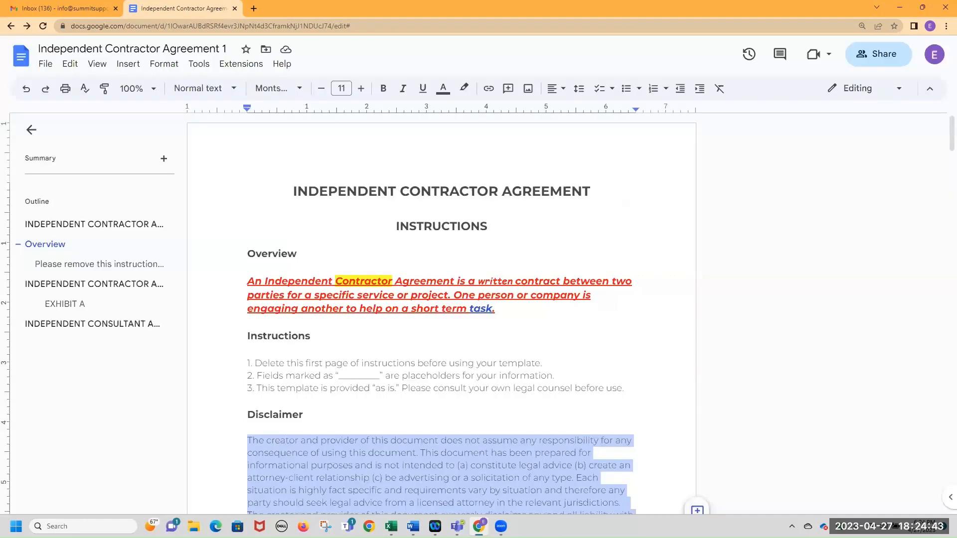
Open a new Chrome window with the Person 1 profile and go to its Gmail inbox
left_click(369, 526)
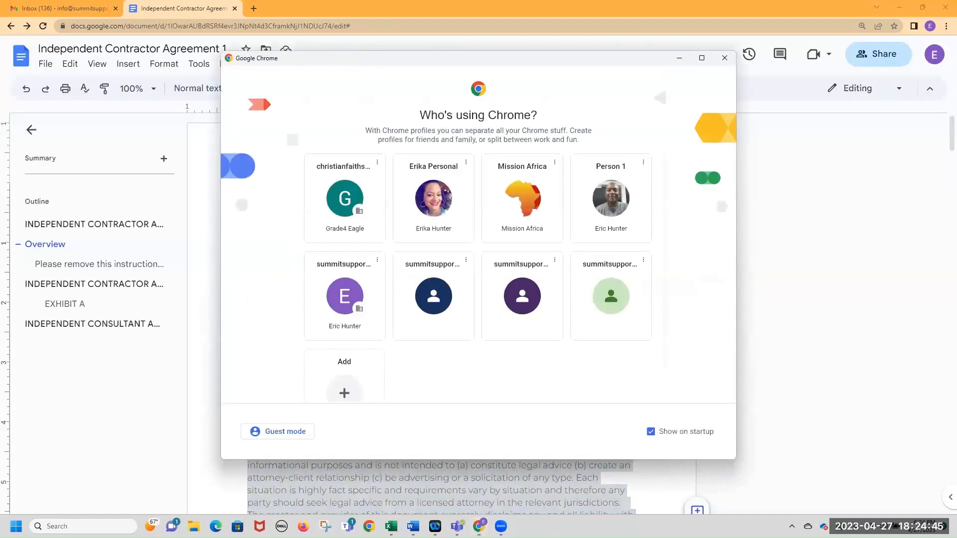
left_click(606, 202)
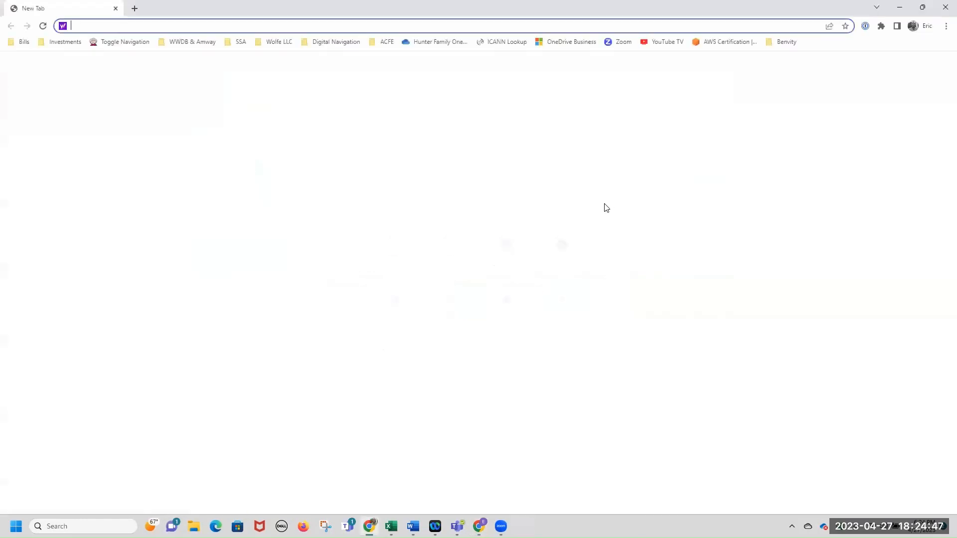
left_click(562, 304)
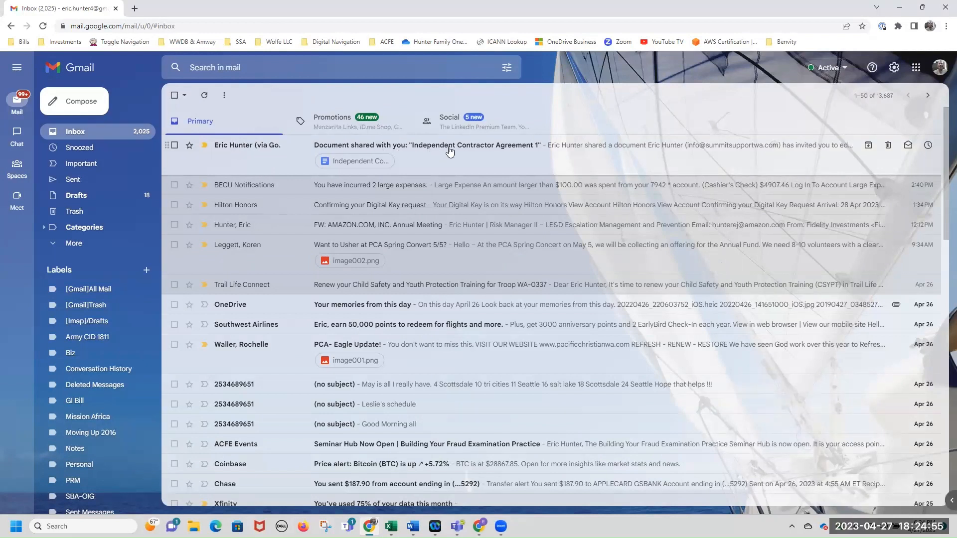
Open the shared Independent Contractor Agreement 1 from its invitation e-mail and acknowledge the view history notice
left_click(569, 151)
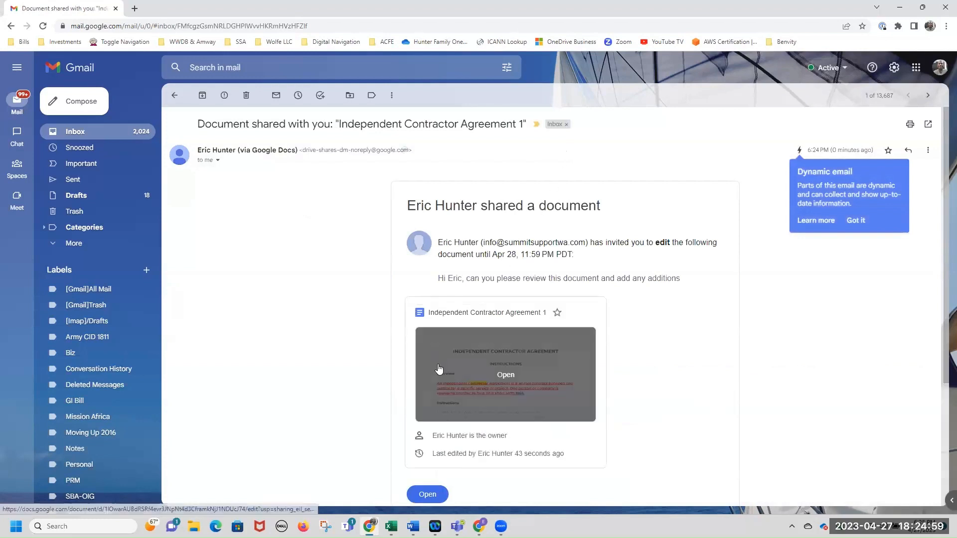
scroll(451, 429, "down", 1)
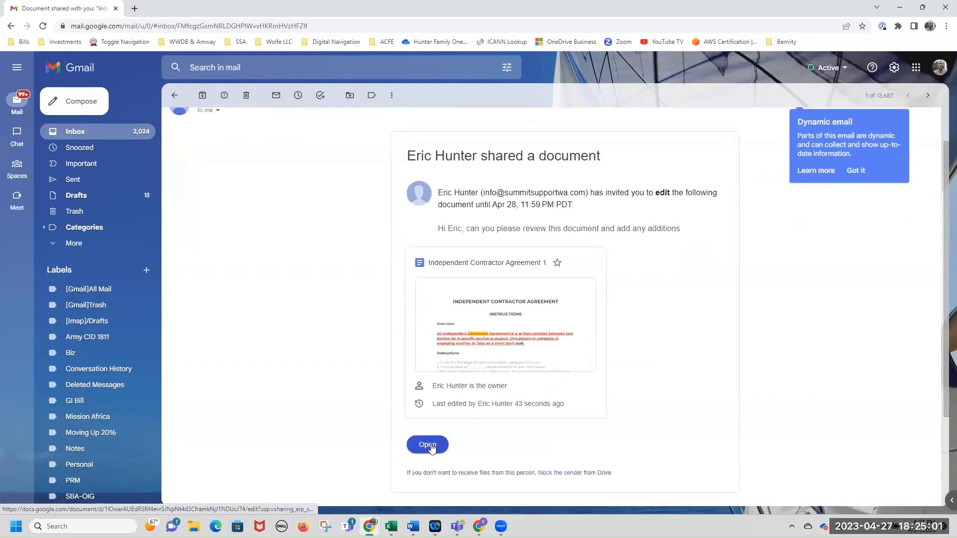
left_click(428, 445)
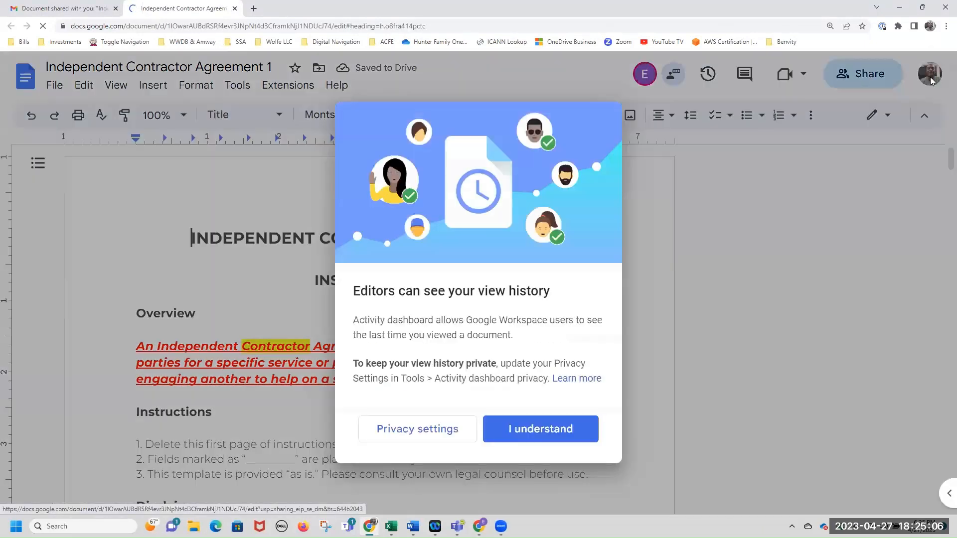
left_click(502, 438)
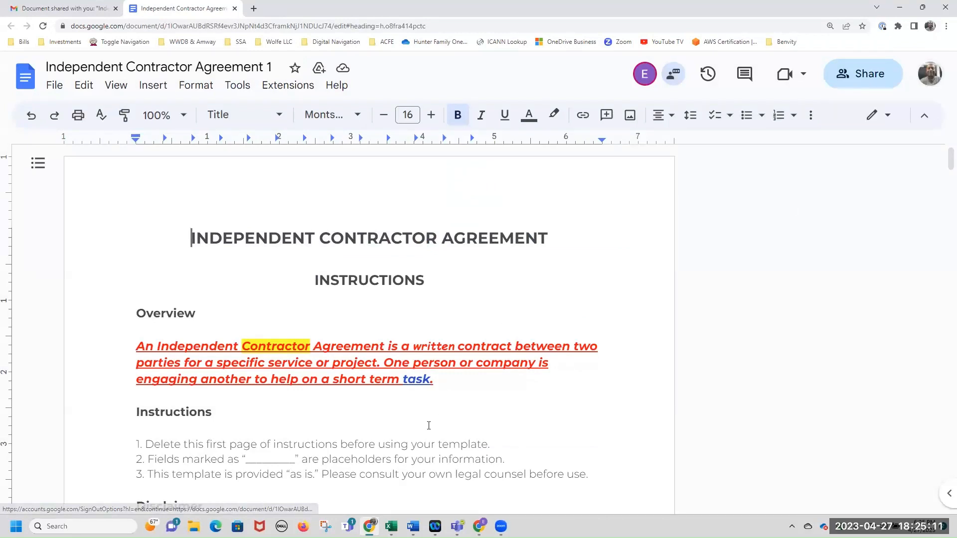
Change the text color of the Instructions heading and its three numbered lines to magenta
left_click(409, 445)
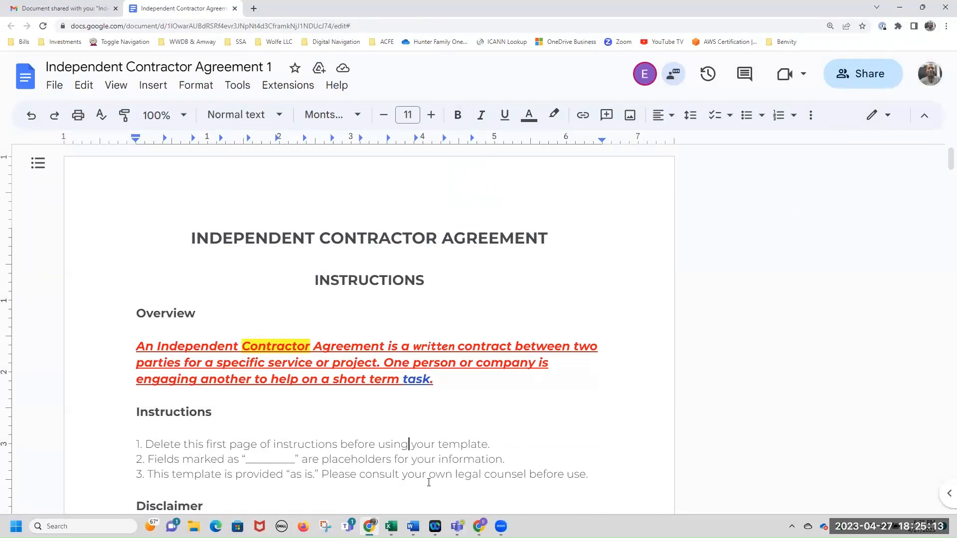
left_click_drag(592, 473, 138, 413)
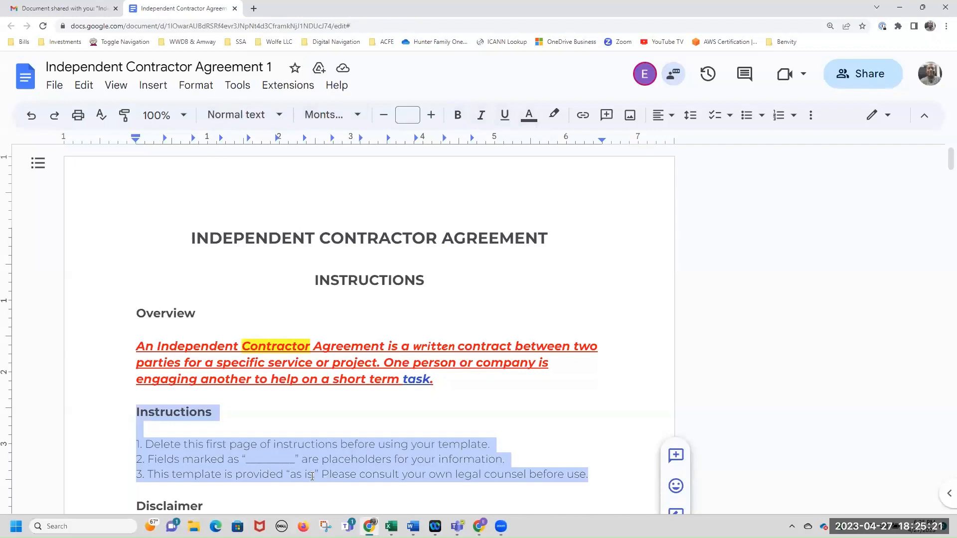
right_click(351, 444)
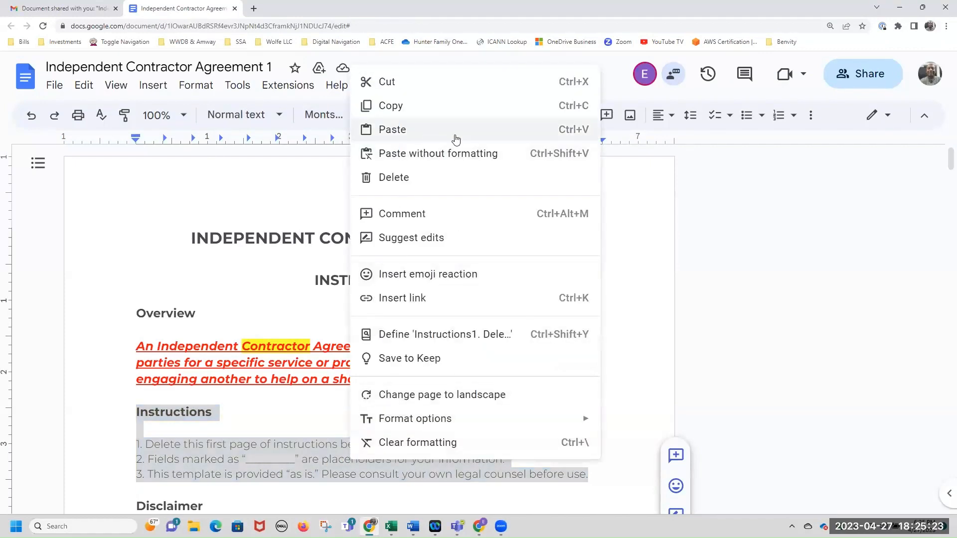
left_click(618, 82)
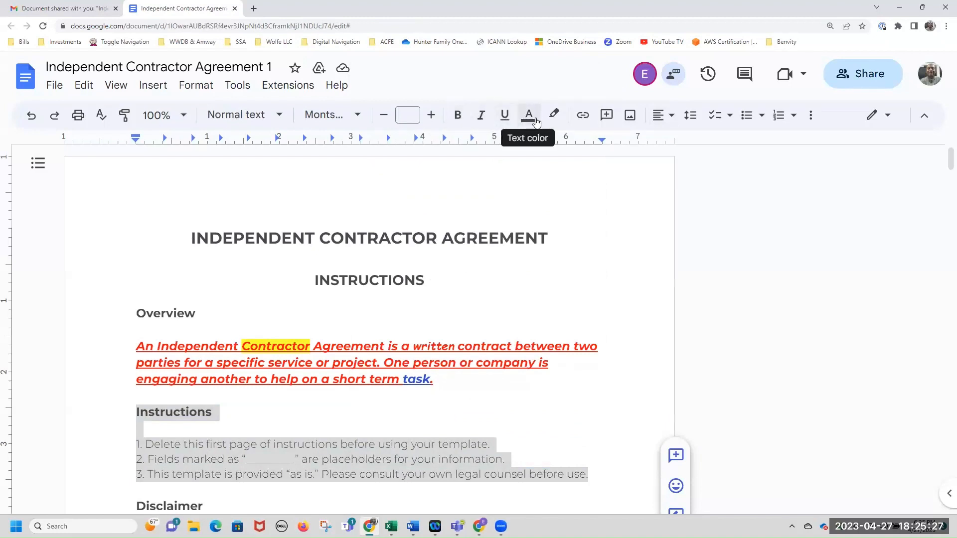
left_click(536, 123)
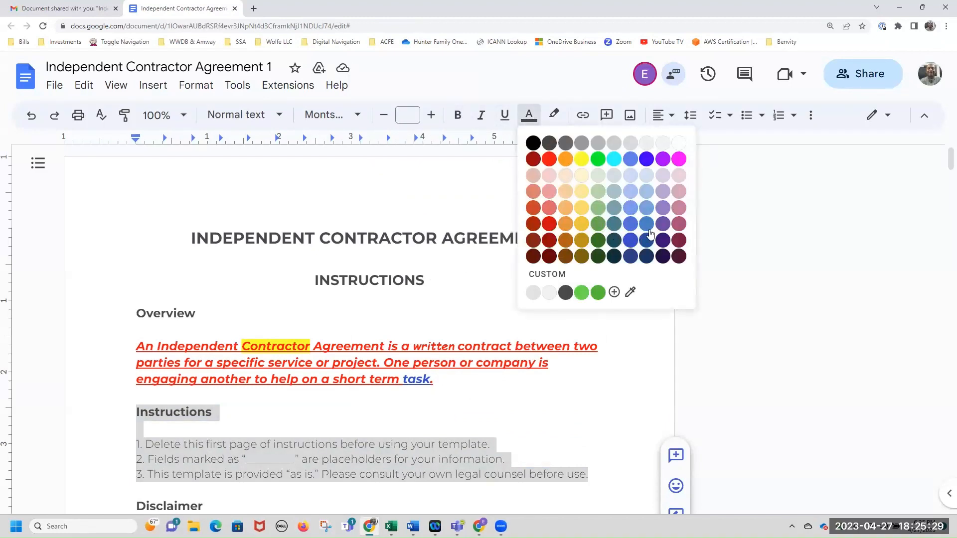
left_click(679, 159)
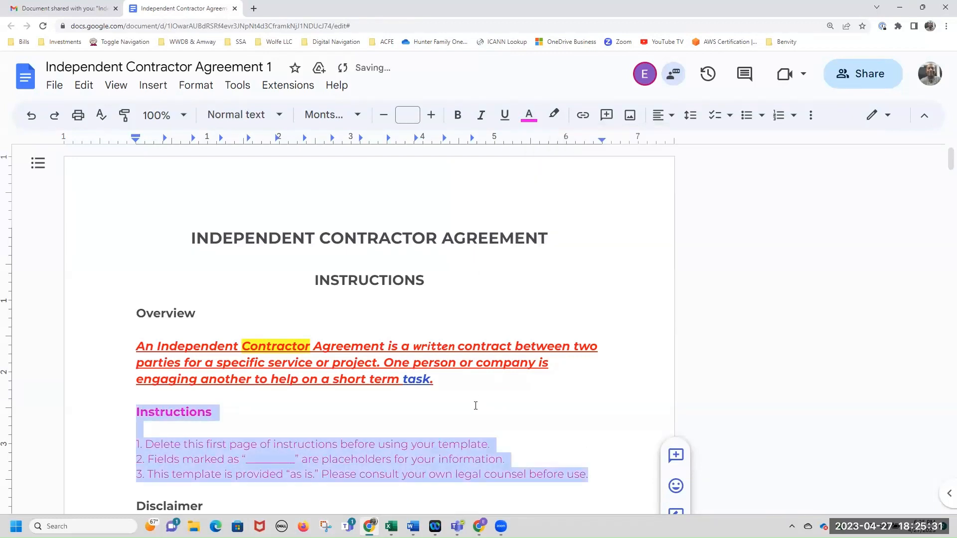
left_click(468, 406)
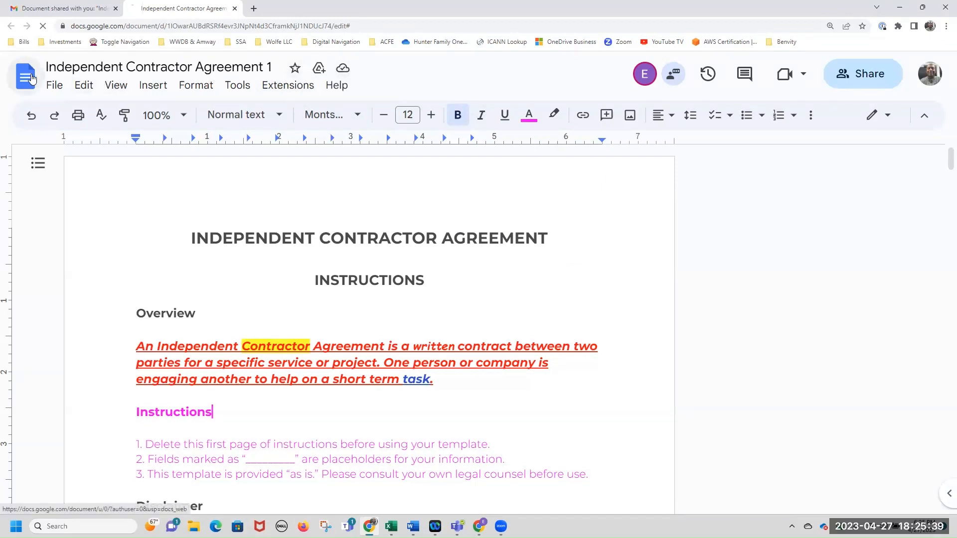
Go to the Docs home page, filter the recent documents to "Not owned by me" and look through them
left_click(25, 76)
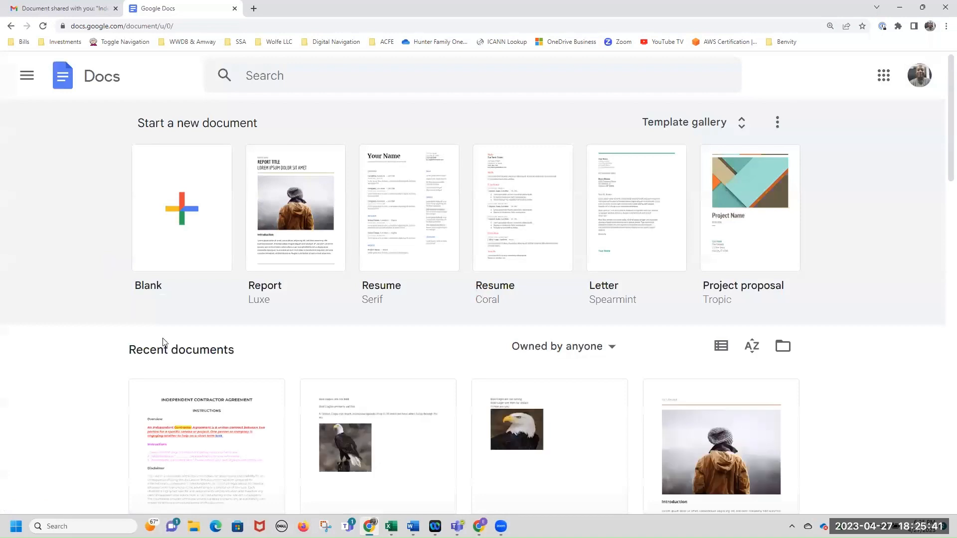
scroll(271, 371, "down", 2)
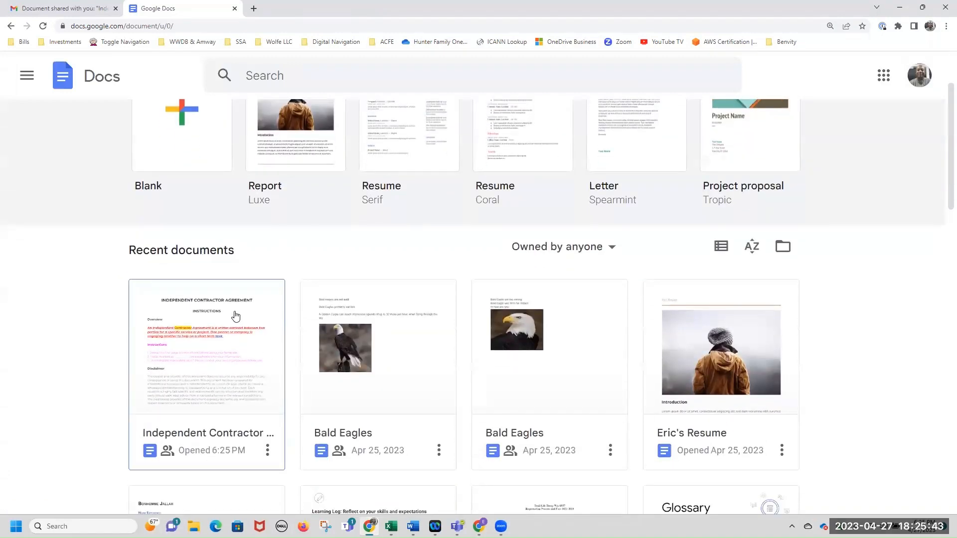
scroll(227, 249, "up", 2)
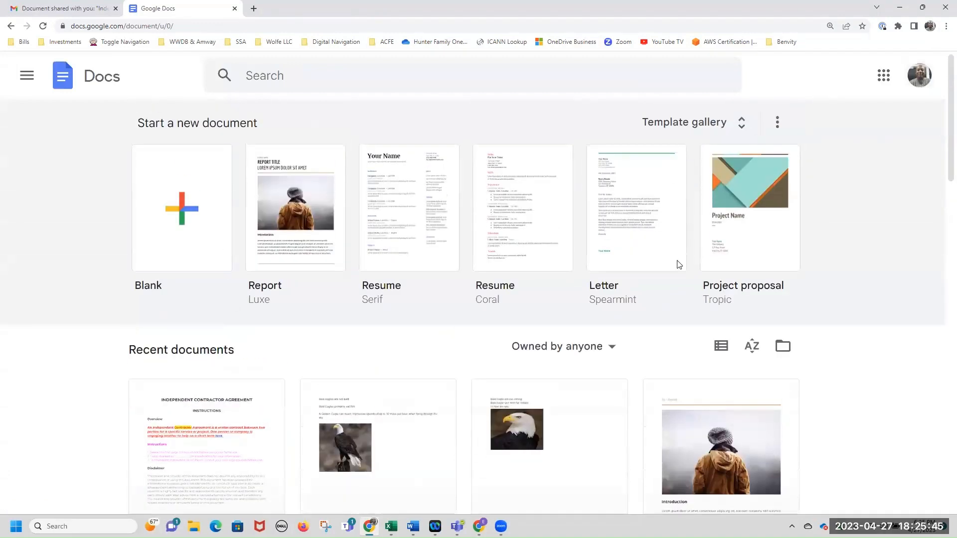
left_click(609, 353)
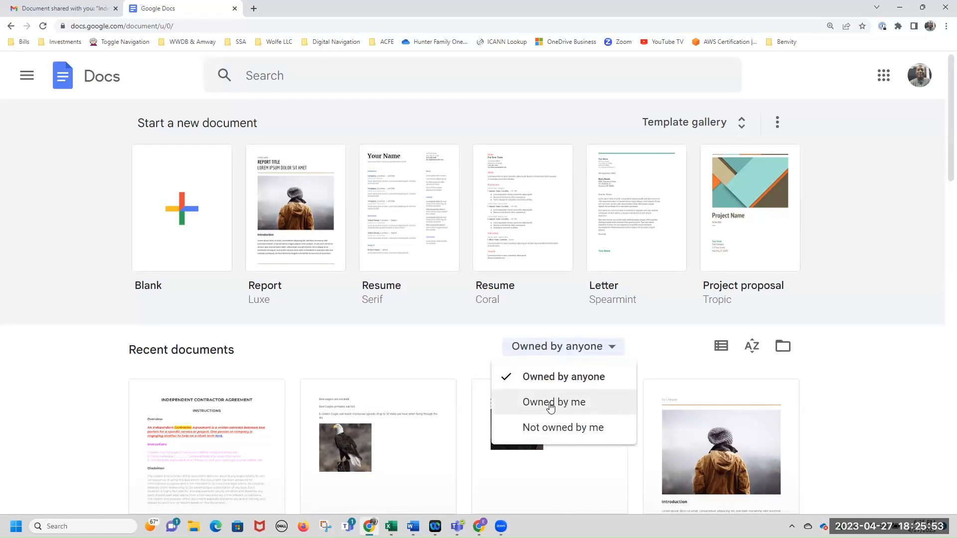
left_click(553, 436)
scroll(549, 433, "down", 2)
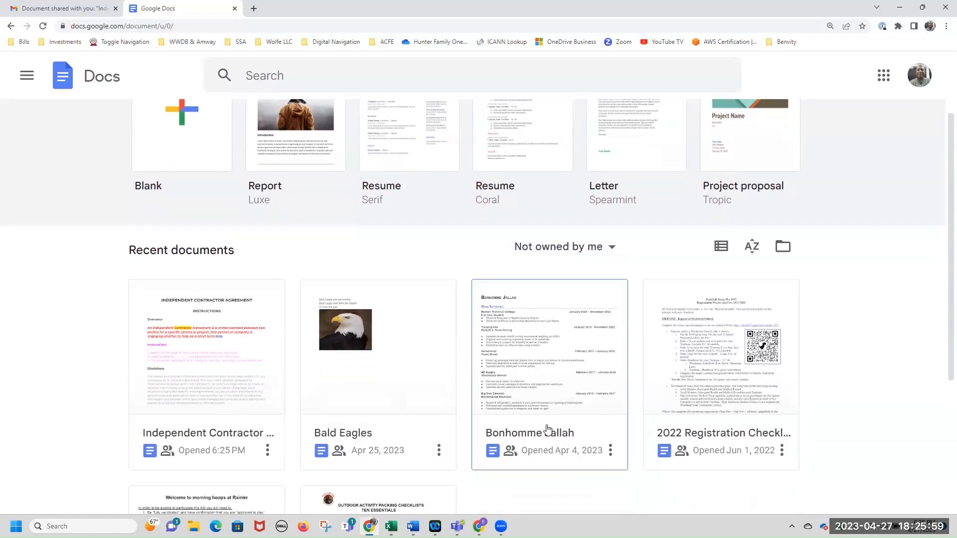
scroll(549, 433, "down", 2)
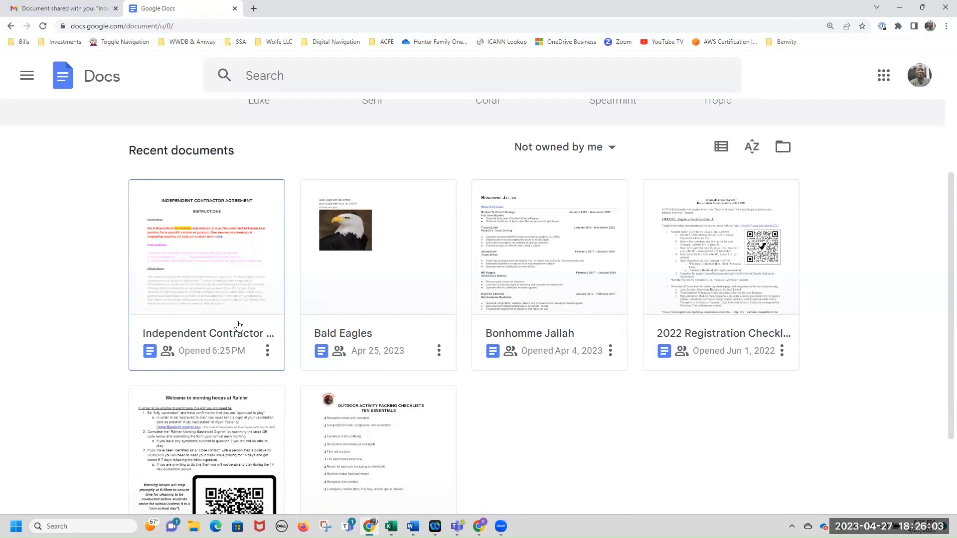
Close the recipient's Docs page, switch back to the owner's browser window and close the agreement there
left_click(234, 8)
left_click(427, 444)
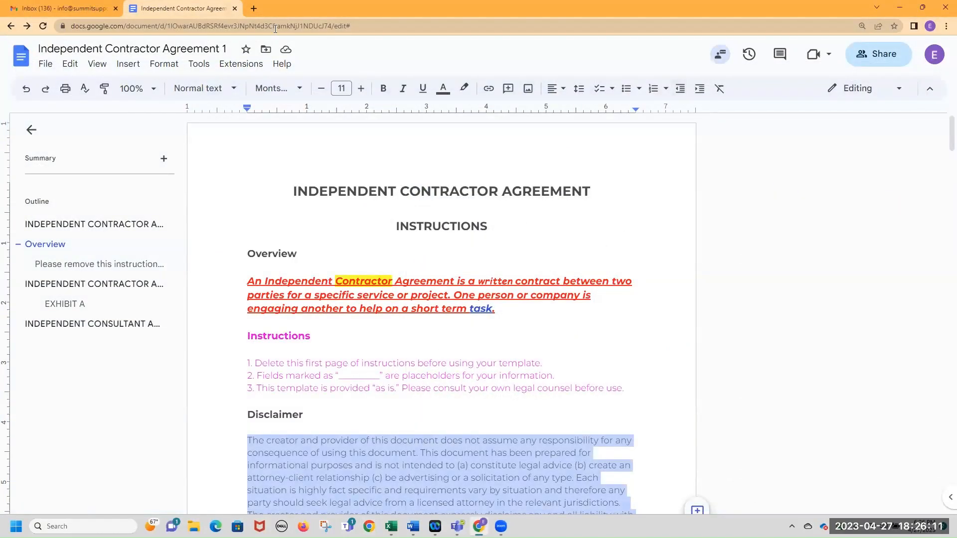
left_click(236, 8)
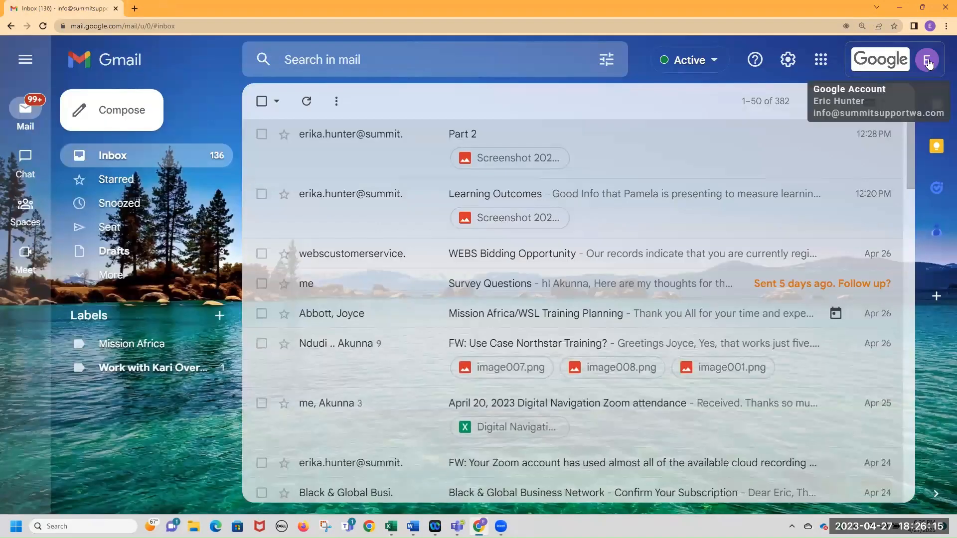
Open Google Docs from the owner's Gmail and reopen the Independent Contractor Agreement from the recent documents
left_click(821, 60)
left_click(757, 196)
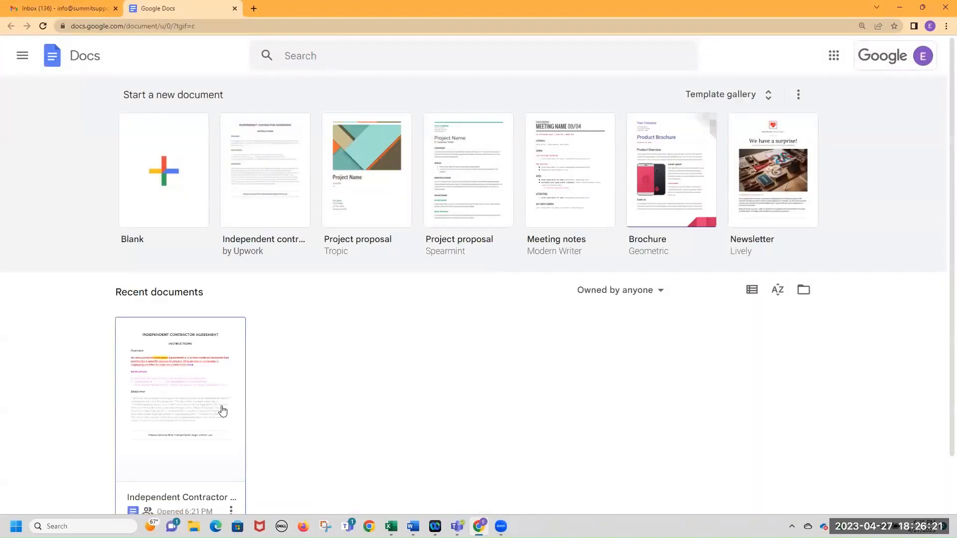
left_click(222, 408)
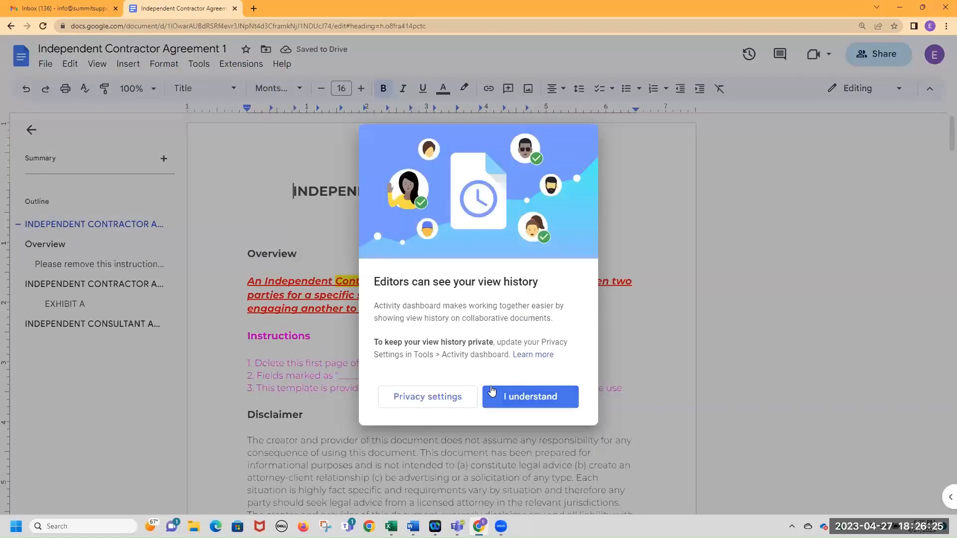
Acknowledge the view-history notice and select the magenta Instructions section to review the recipient's edits
left_click(532, 395)
left_click_drag(626, 389, 247, 336)
left_click(589, 343)
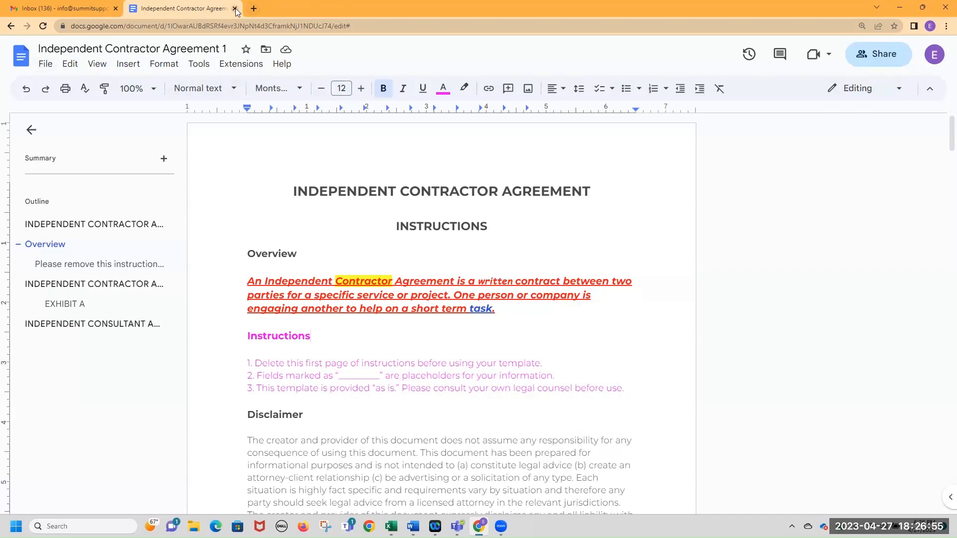
Return to the Docs home page and show the ownership filter options for the recent documents
left_click(26, 64)
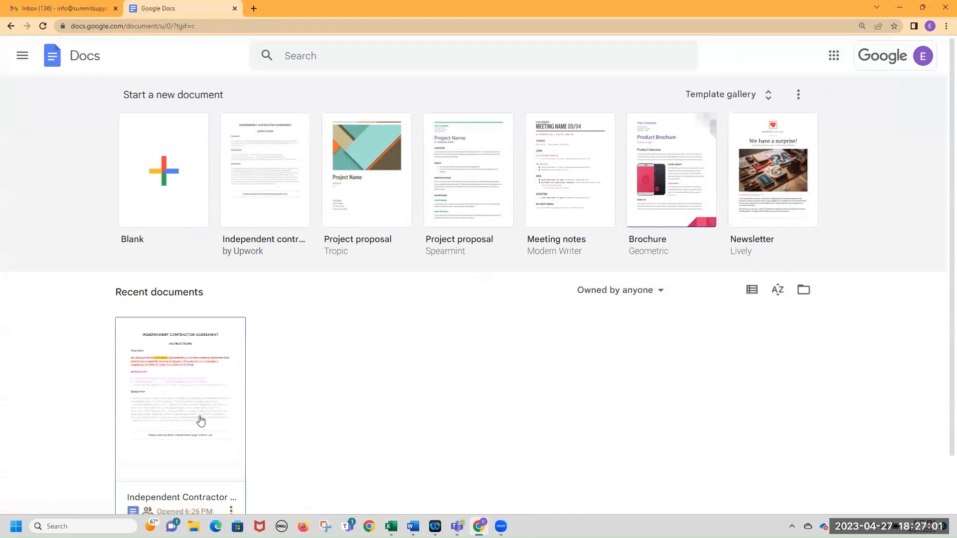
left_click(661, 294)
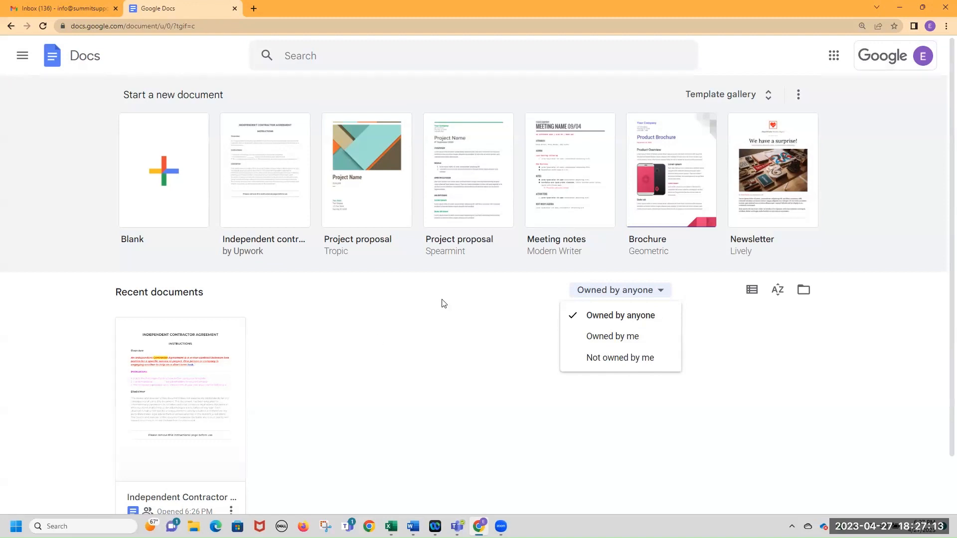
Switch to Google Sheets and create a spreadsheet from the Invoice template, dismissing the dropdown chips tip
left_click(836, 57)
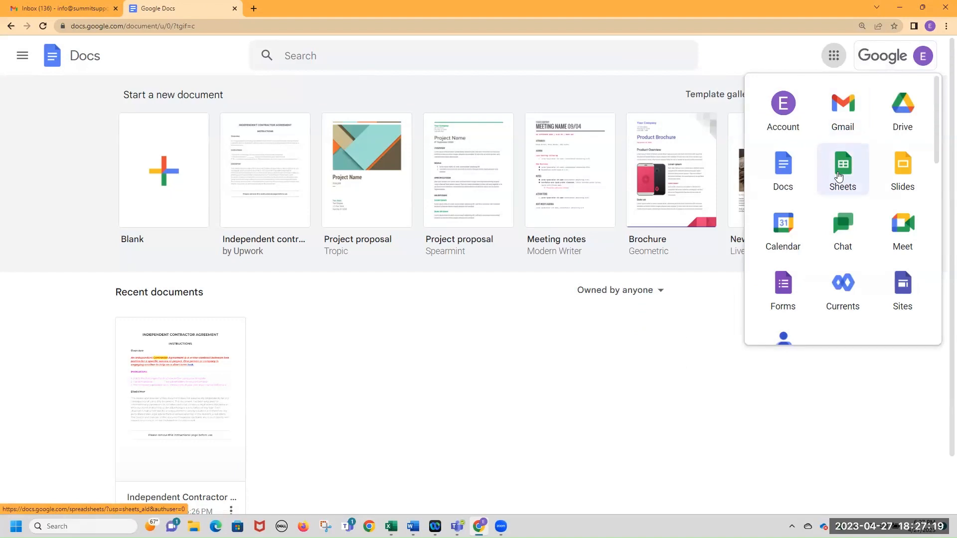
left_click(839, 172)
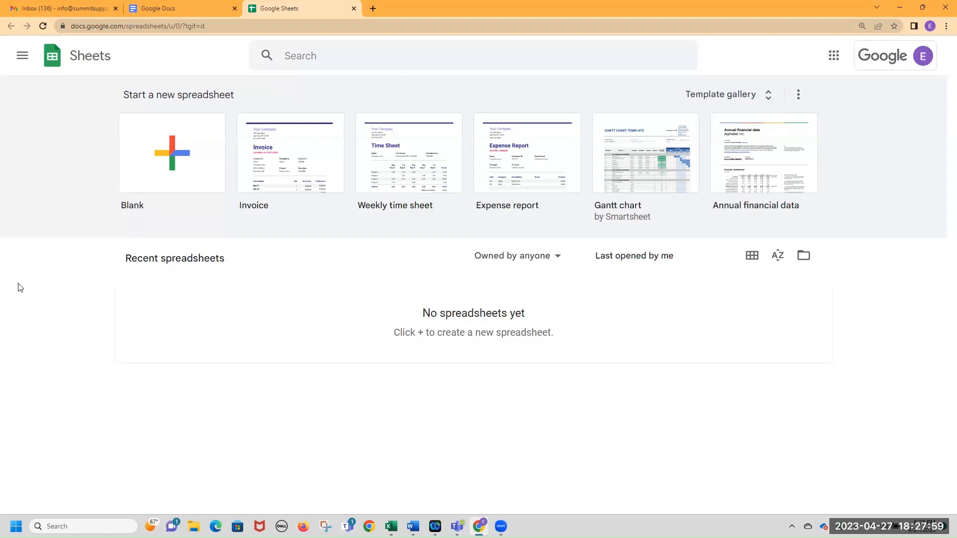
left_click(833, 58)
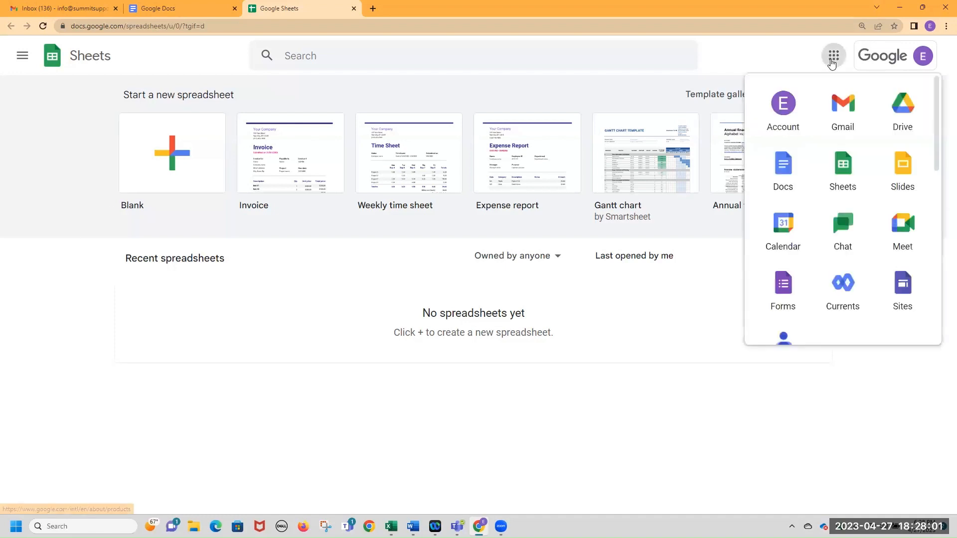
left_click(849, 170)
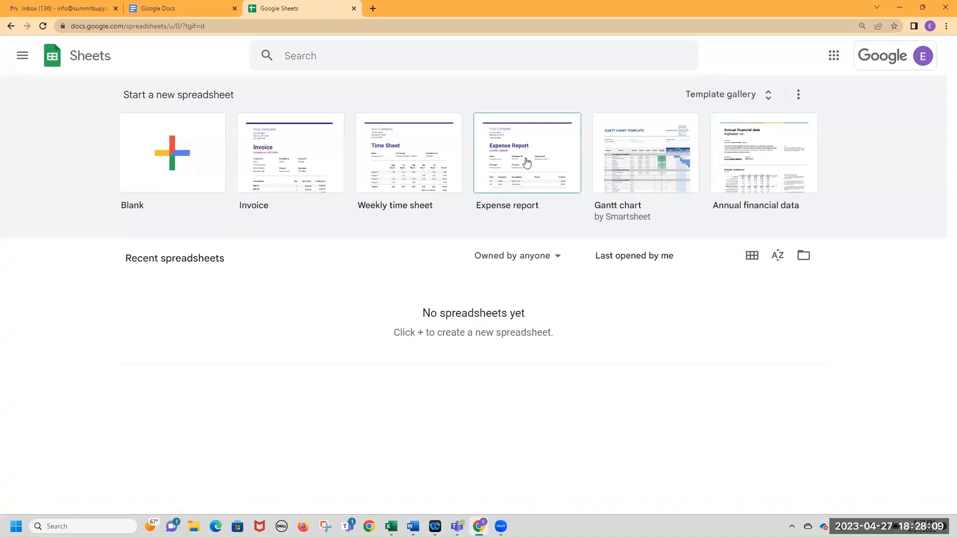
left_click(314, 156)
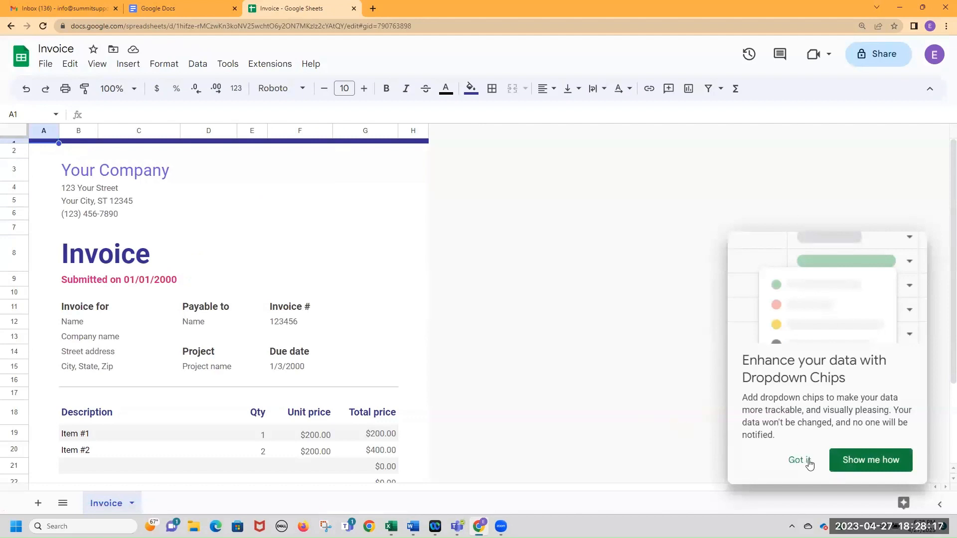
left_click(798, 460)
Replace the "Your Company" placeholder in the invoice header with "The Company.com"
left_click(150, 175)
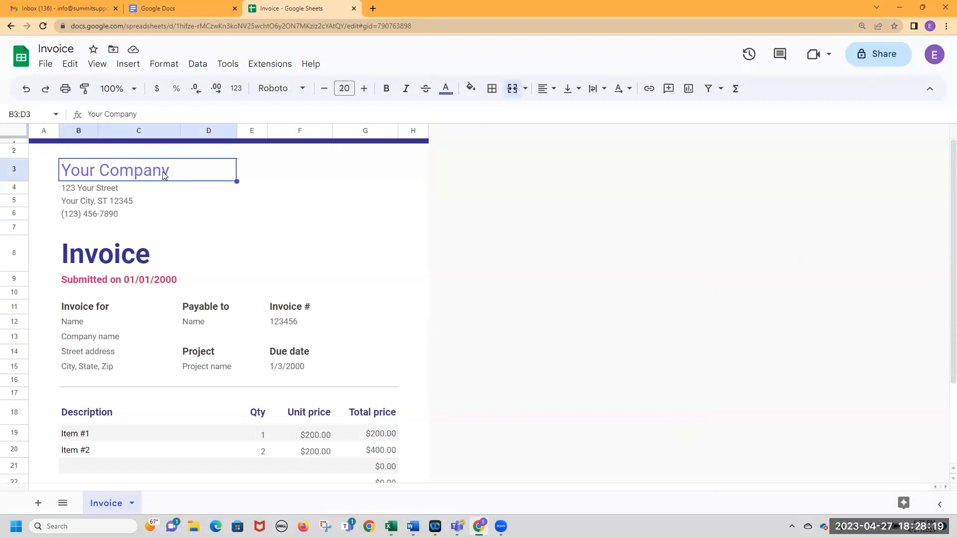
double_click(160, 171)
left_click_drag(171, 172, 61, 169)
type("T")
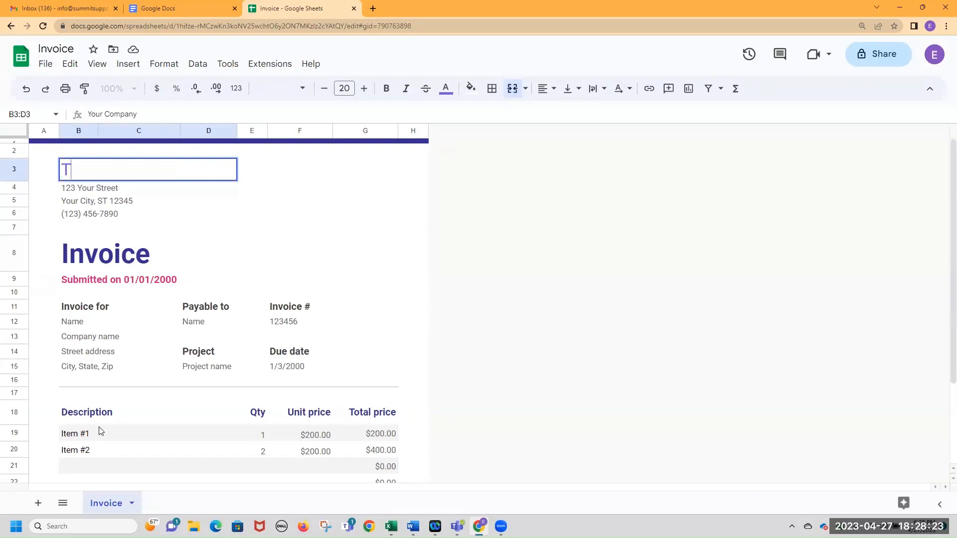
type("he Company.com")
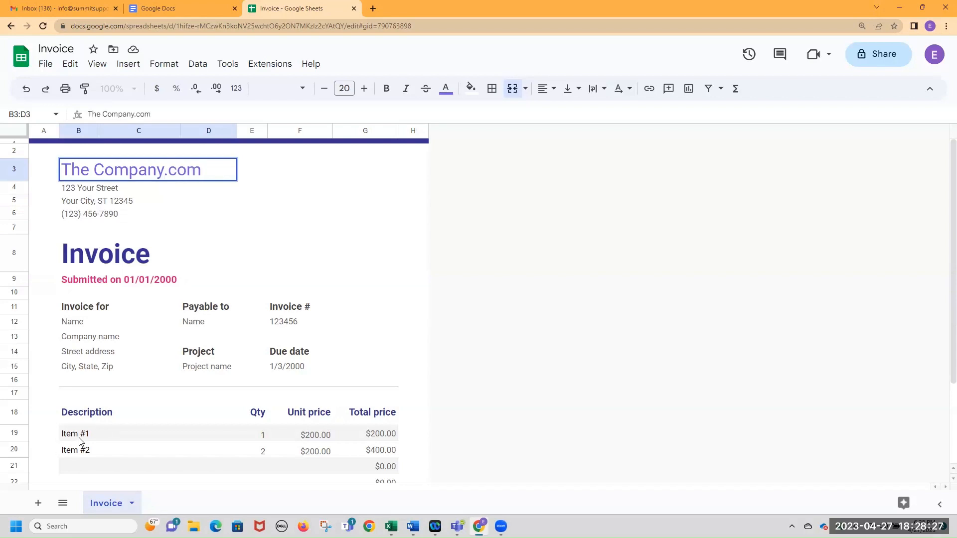
Replace the street placeholder under the company name with the company's street address
left_click(107, 206)
left_click(119, 191)
triple_click(119, 191)
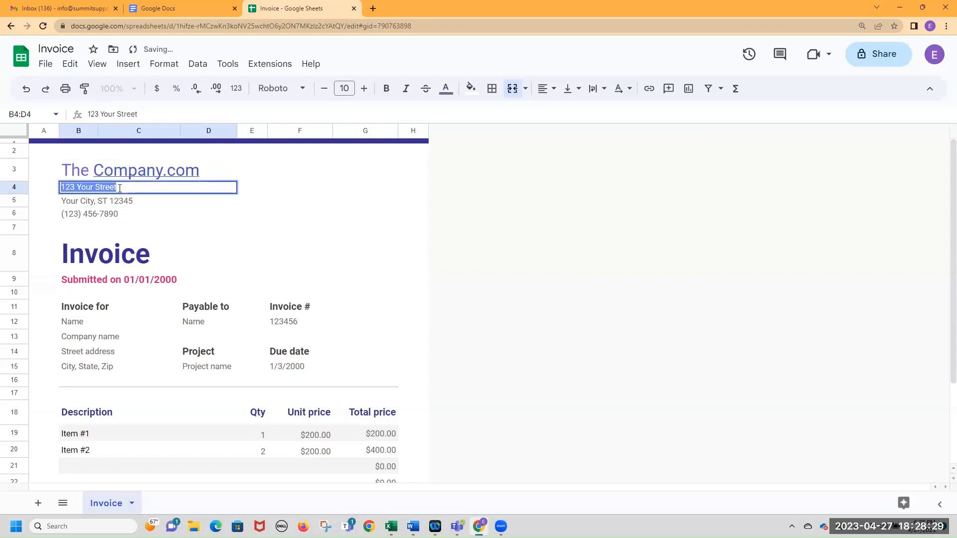
type("123 Main St")
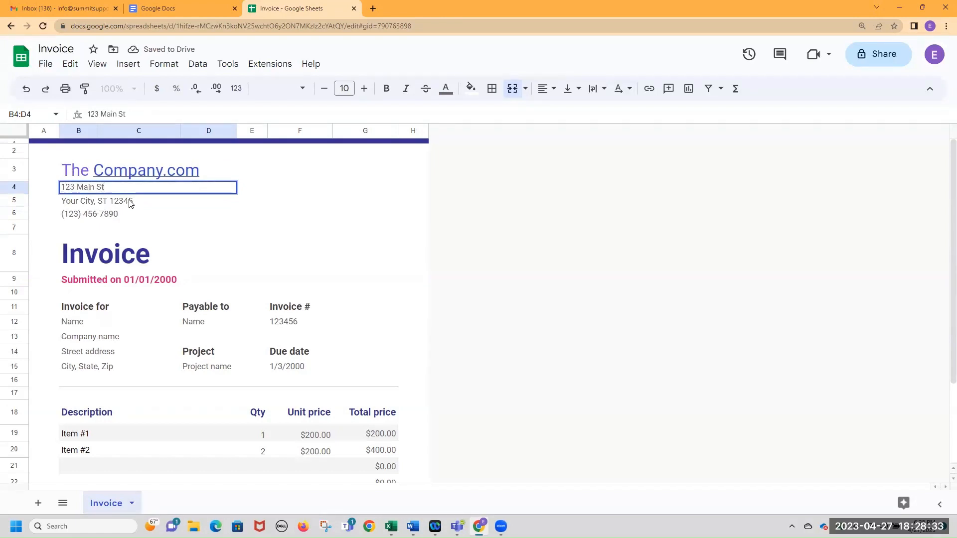
Replace the city, state and ZIP placeholder in the invoice header with the company's city and state
left_click(129, 200)
double_click(129, 200)
key("BackSpace")
key("BackSpace")
key("BackSpace")
key("BackSpace")
key("BackSpace")
key("BackSpace")
key("BackSpace")
key("BackSpace")
key("BackSpace")
key("BackSpace")
key("BackSpace")
key("BackSpace")
key("BackSpace")
key("BackSpace")
key("BackSpace")
key("BackSpace")
key("BackSpace")
key("BackSpace")
key("BackSpace")
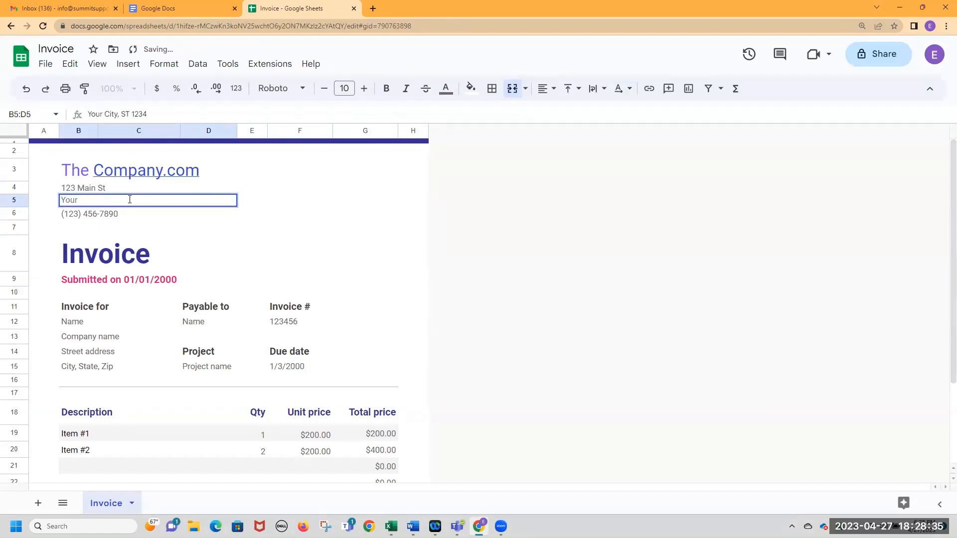
type("Federal wa")
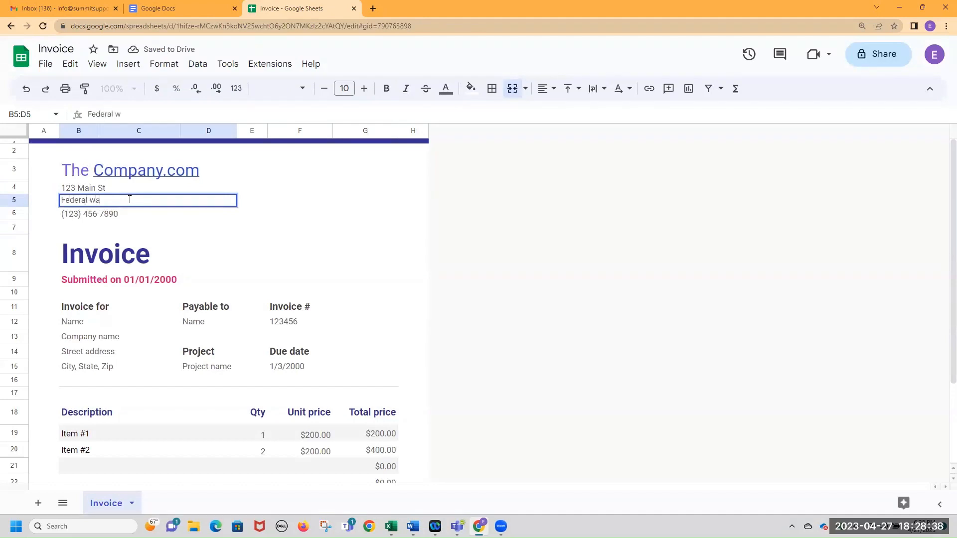
key("BackSpace")
type("Way, WA")
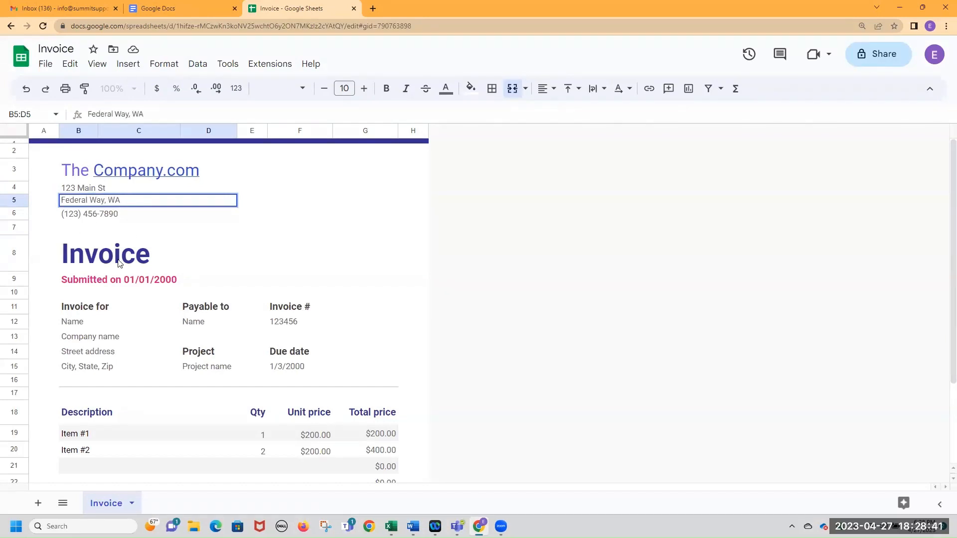
Change the invoice's submitted date to 04/27/2023
left_click(134, 280)
double_click(134, 279)
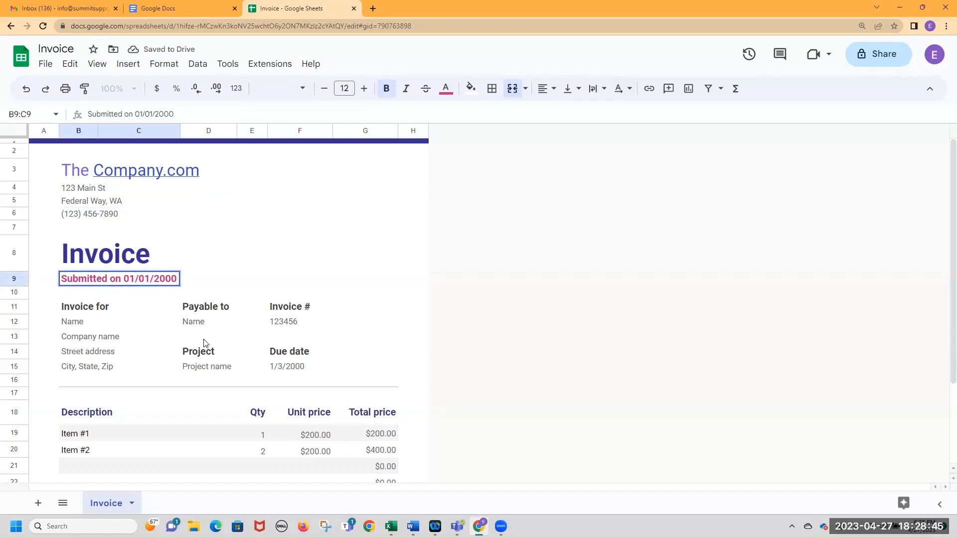
key("BackSpace")
type("4")
key("Right")
key("shift+Right")
key("shift+Right")
type("27")
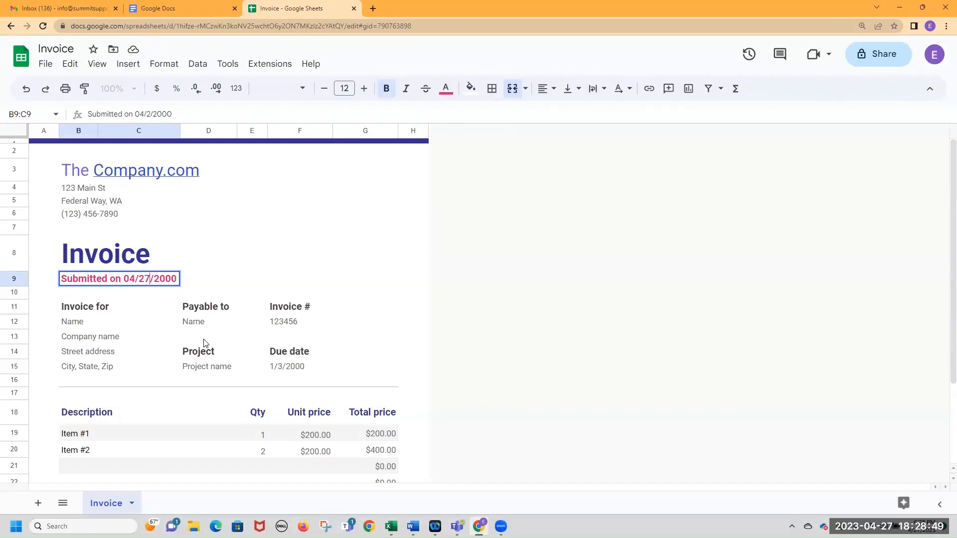
key("Right")
key("shift+Right")
key("shift+Right")
type("23")
left_click(82, 324)
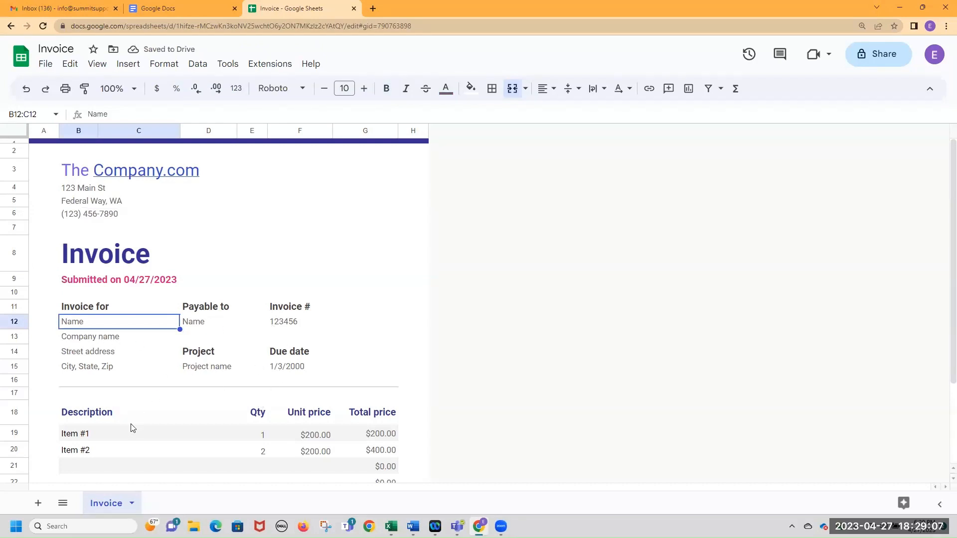
Check the total price formula for Item #1 and set that item's unit price to 10000
scroll(133, 427, "down", 2)
left_click(381, 340)
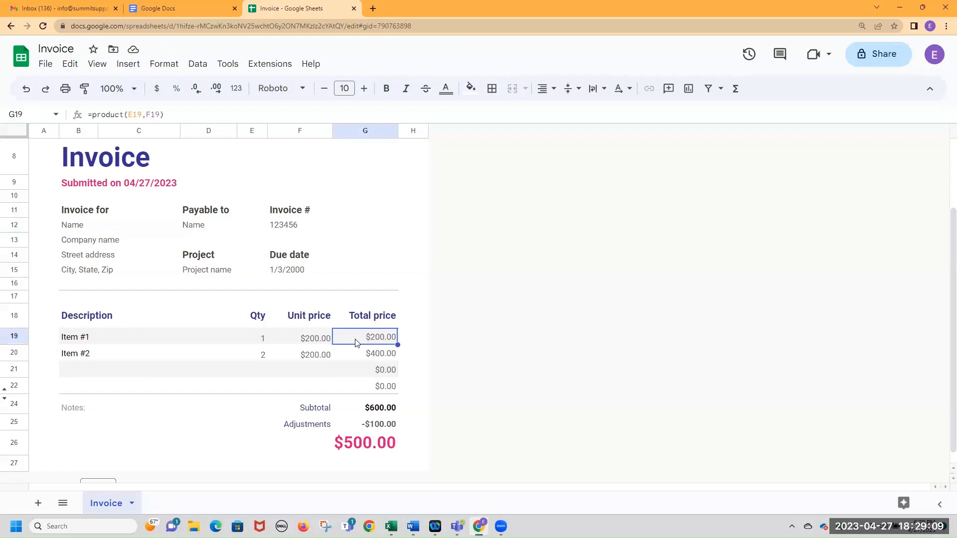
left_click(311, 338)
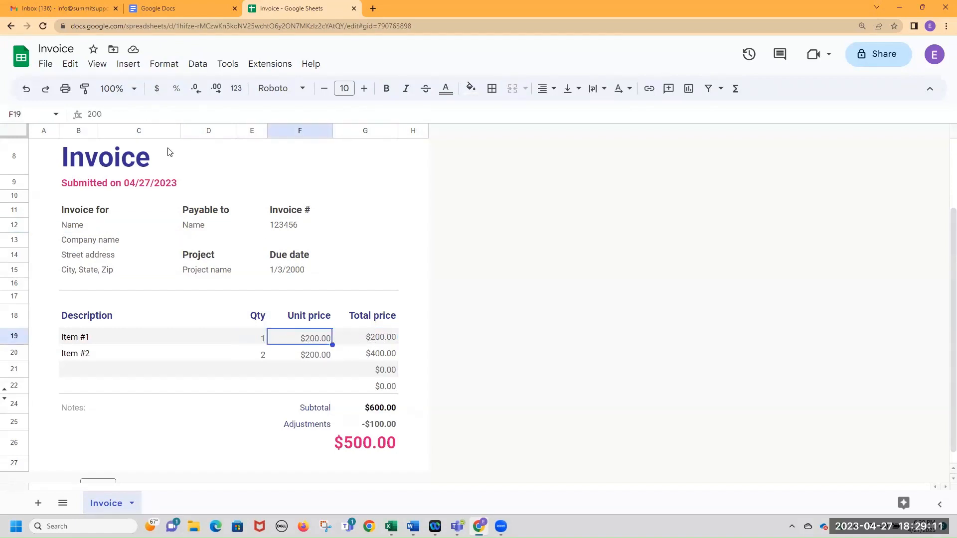
left_click(90, 114)
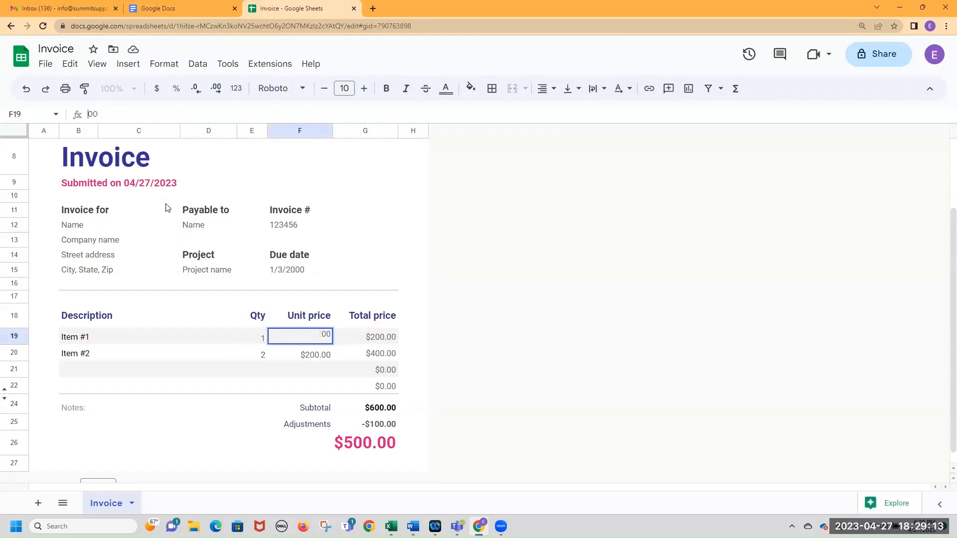
key("BackSpace")
type("100")
key("Tab")
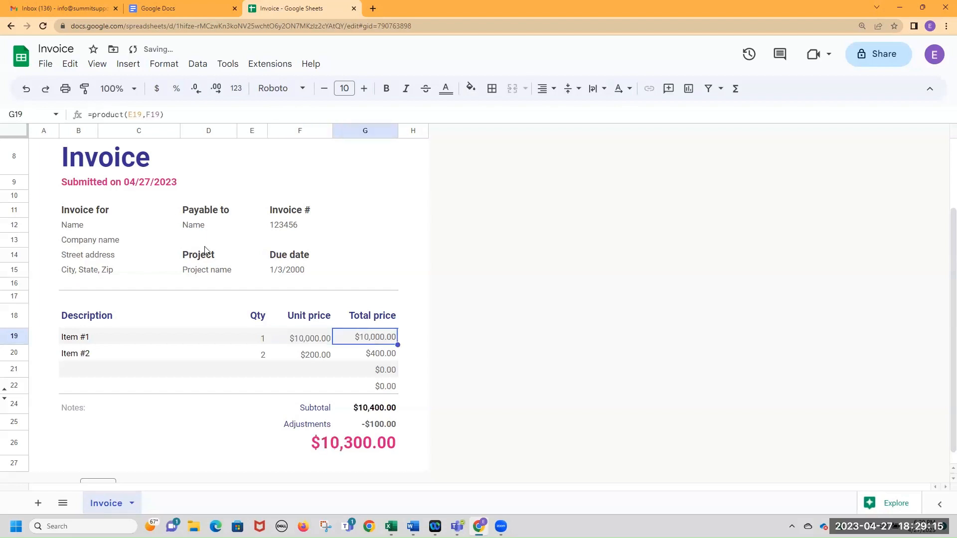
Set the unit price of Item #2 to 260000
left_click(322, 353)
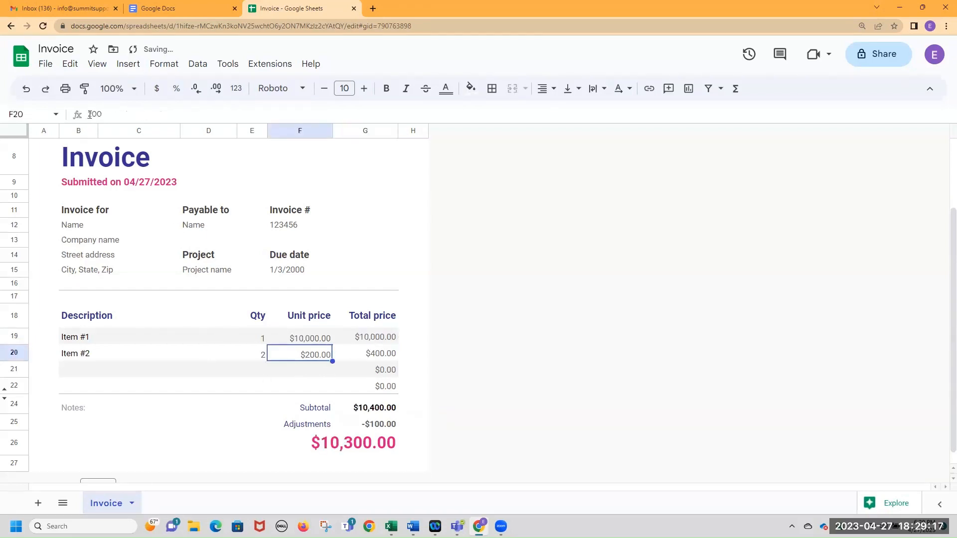
key("Return")
type("600")
key("Tab")
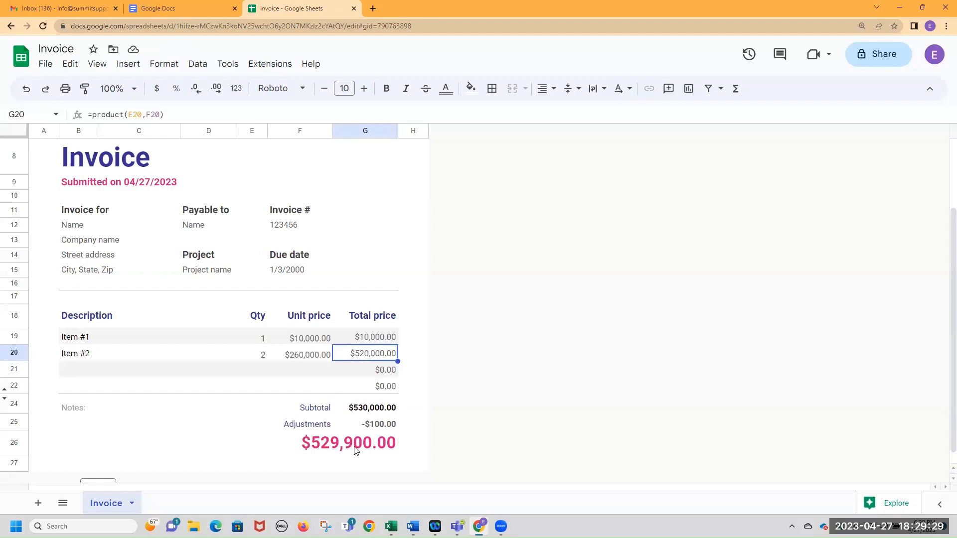
Check the total price formula for Item #2 and change that item's unit price to 260111
scroll(356, 451, "down", 1)
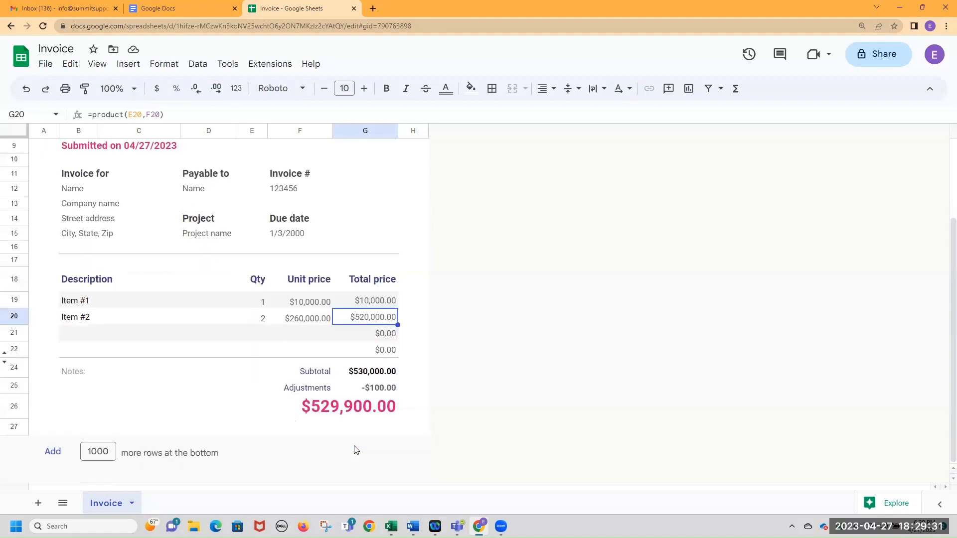
left_click(328, 320)
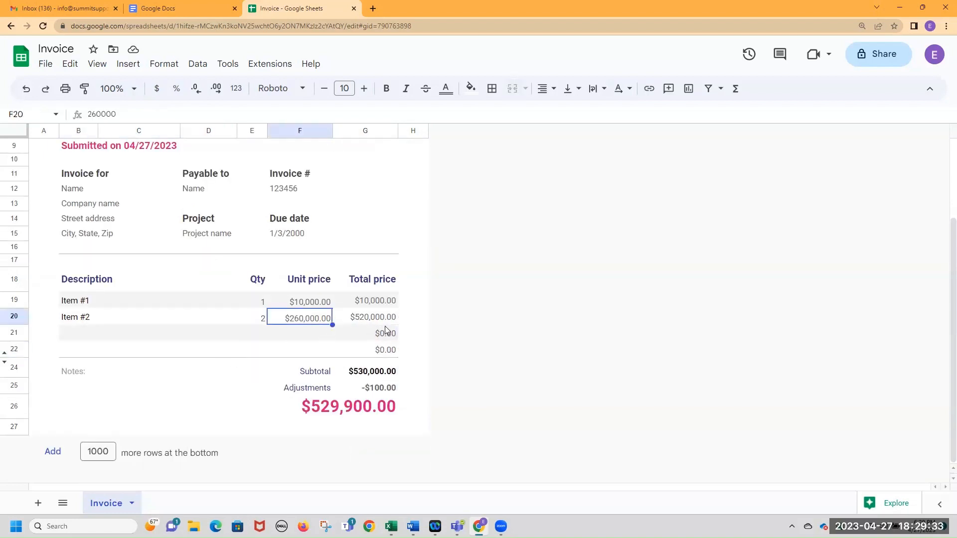
key("Right")
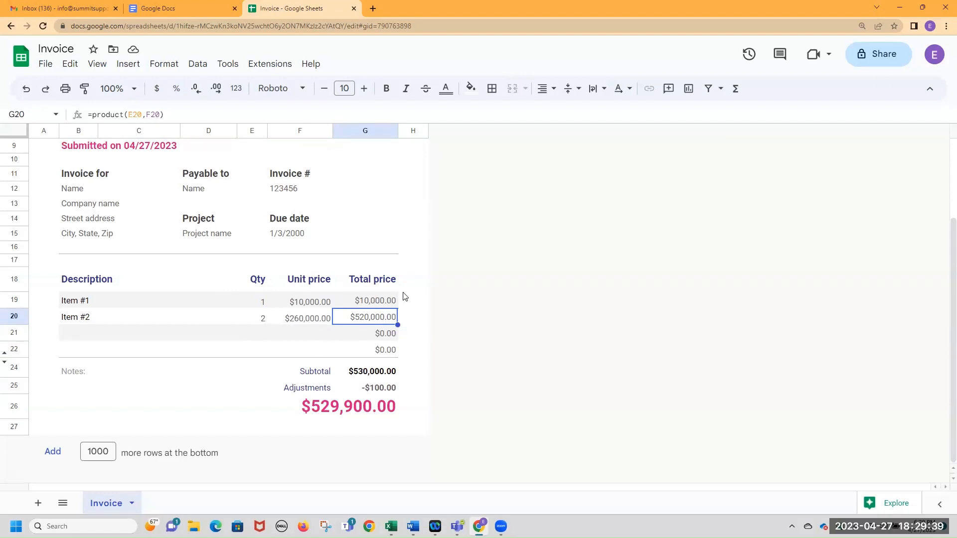
left_click(302, 323)
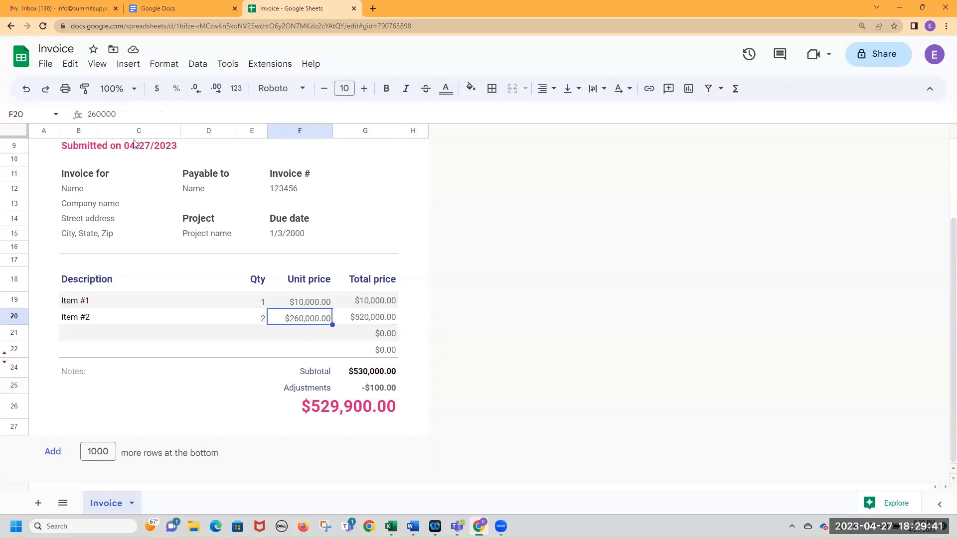
left_click(115, 113)
key("BackSpace")
key("BackSpace")
key("BackSpace")
type("111")
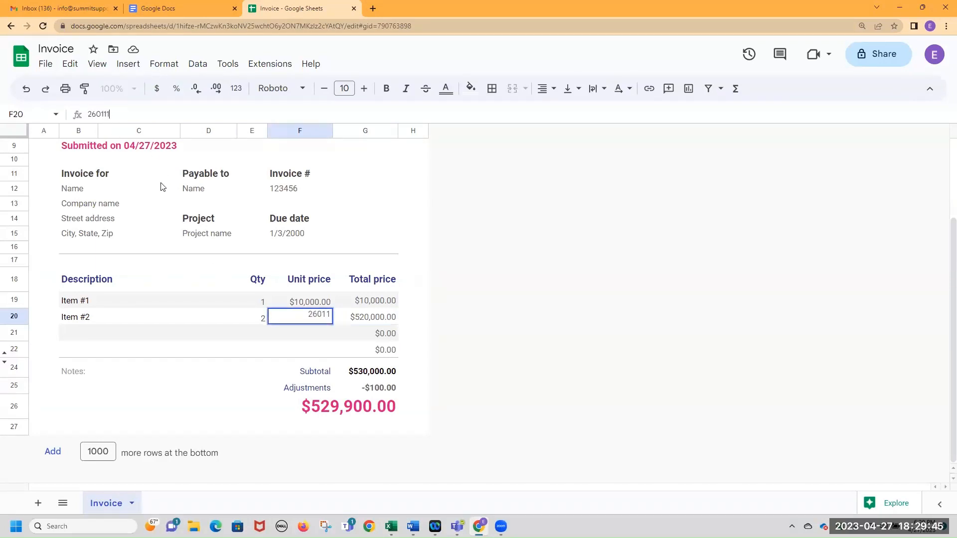
key("Tab")
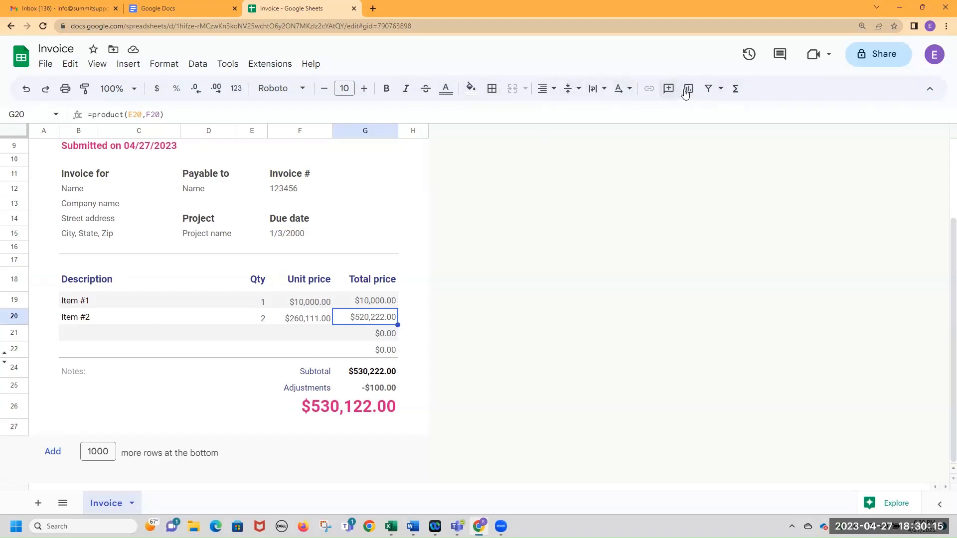
left_click(737, 90)
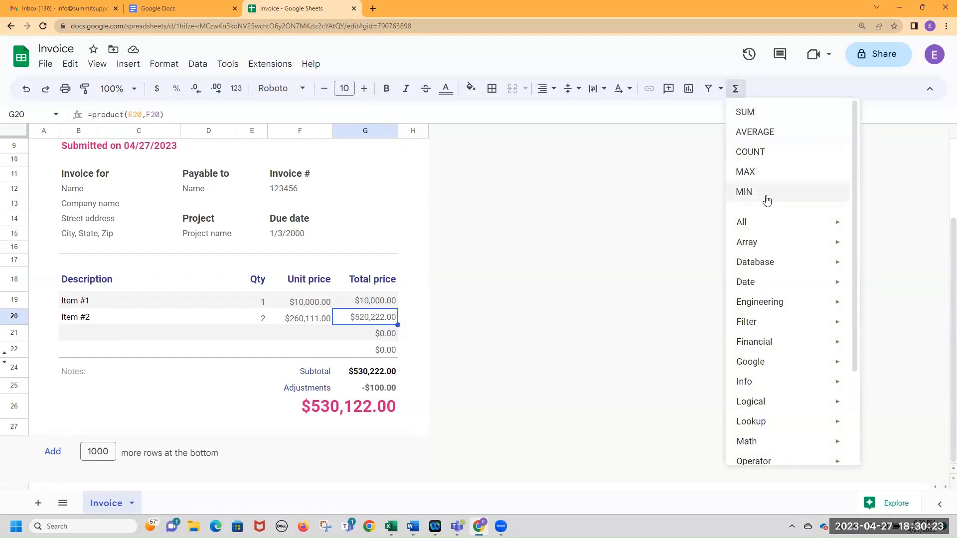
left_click(531, 212)
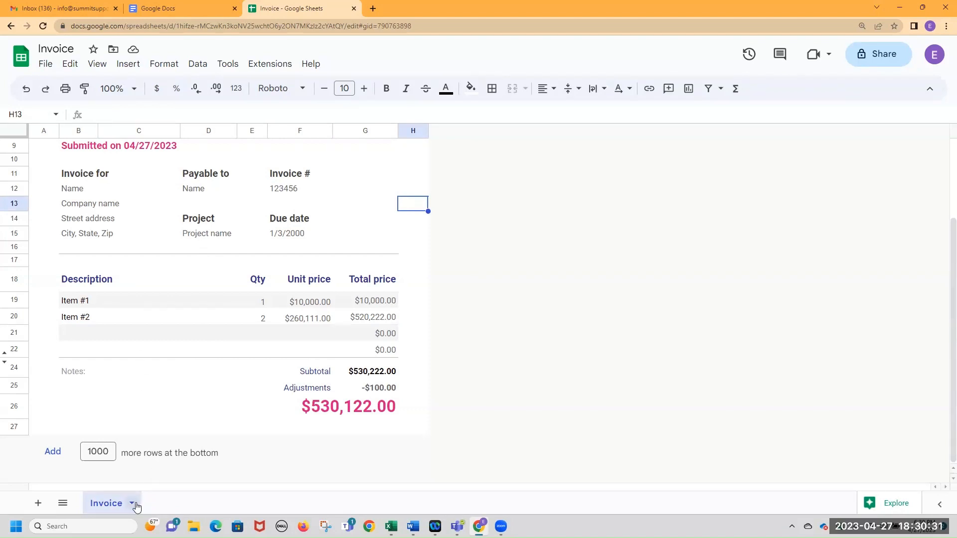
left_click(63, 505)
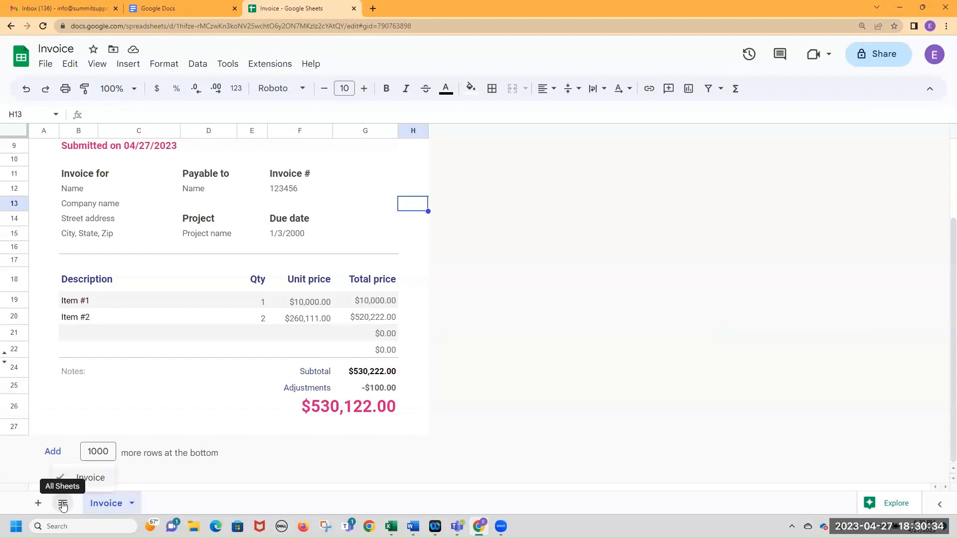
left_click(130, 505)
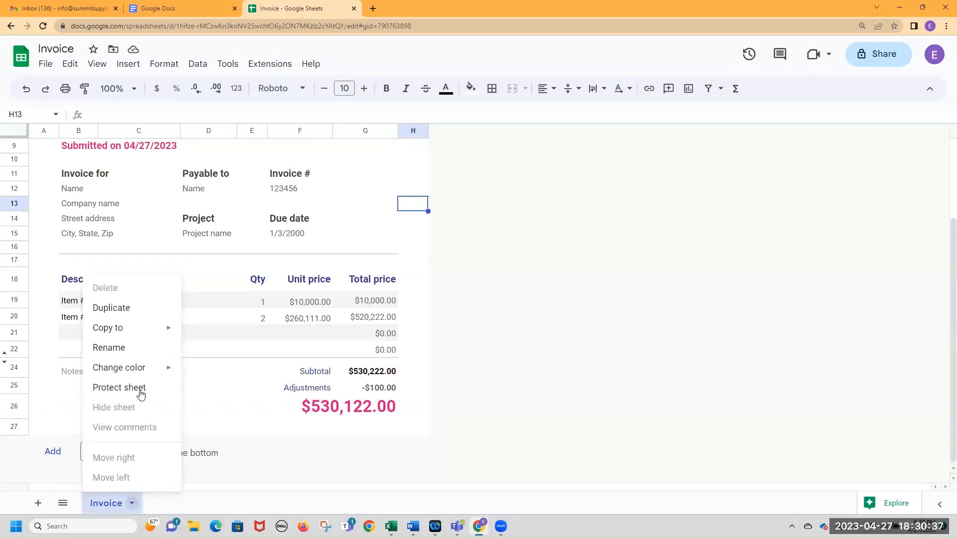
Add a new sheet to the Invoice spreadsheet and enter the title Budget in cell A1
left_click(36, 504)
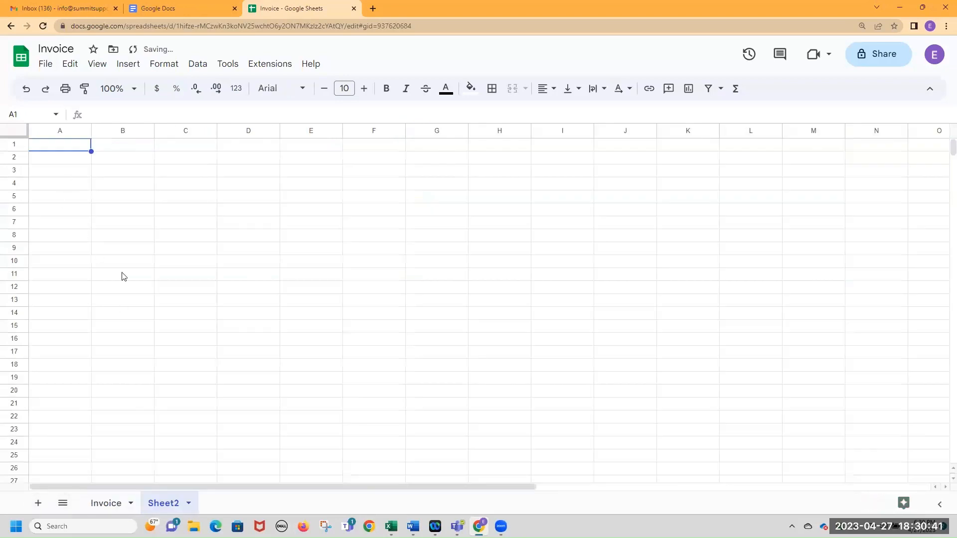
type("Budget")
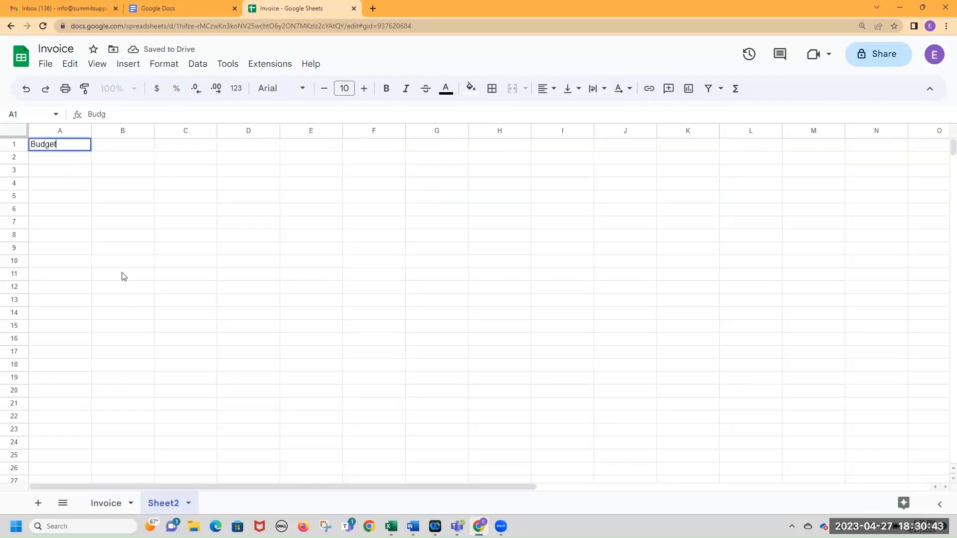
key("Return")
type("Jan")
key("Tab")
type("Fe")
key("Left")
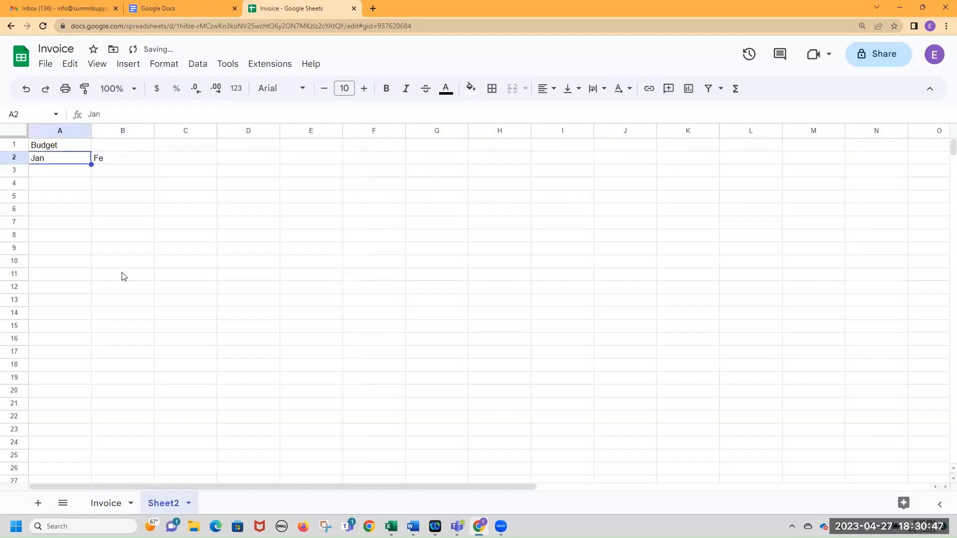
Fill row 2 with the column headings Line Item, Jan, Feb, Mar and Apr, starting in A2
type("Line Ite")
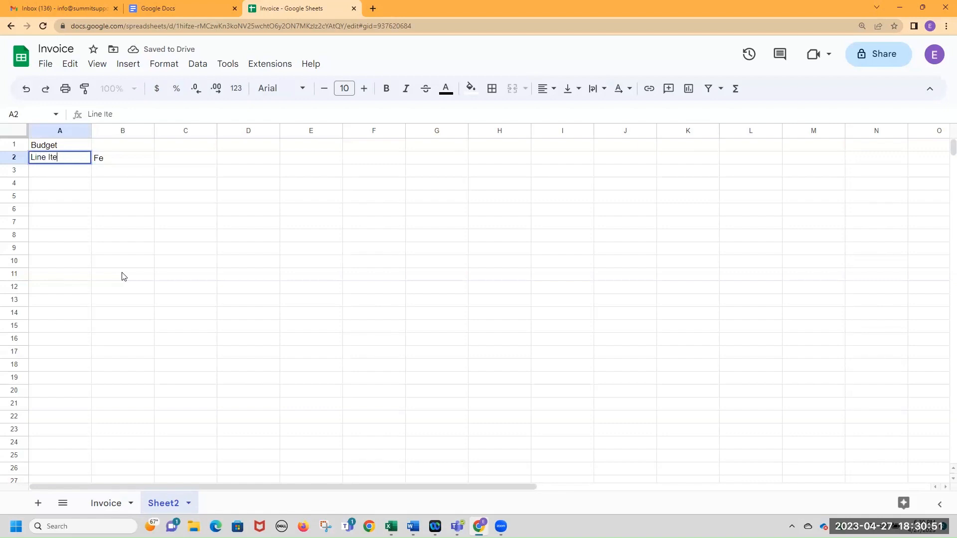
key("Tab")
type("Jan")
key("Tab")
type("Feb")
key("Tab")
type("Mar")
key("Tab")
type("Apr")
key("Return")
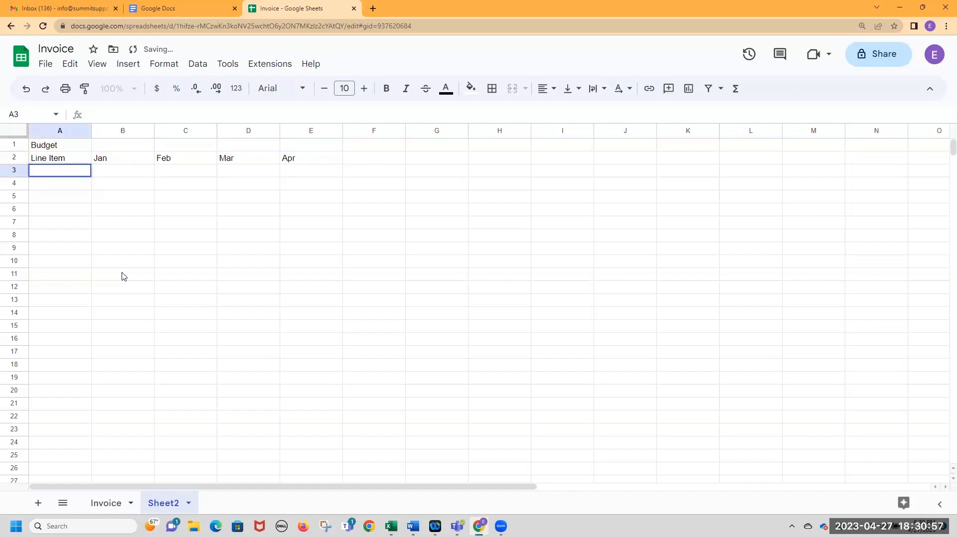
List the budget items Mortgage, Car Expense and Food in cells A3 to A5
type("Mortgage")
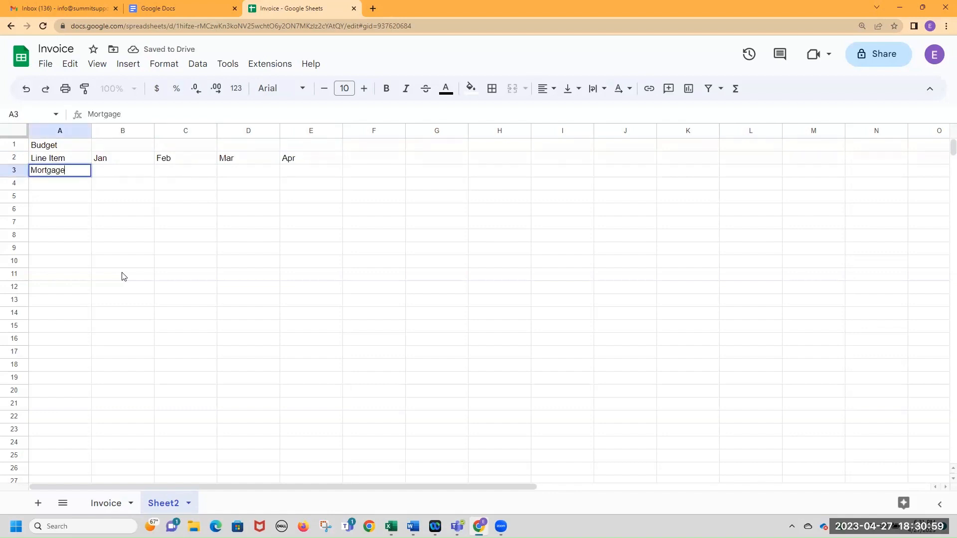
key("Return")
type("Car Expense")
key("Return")
type("Food")
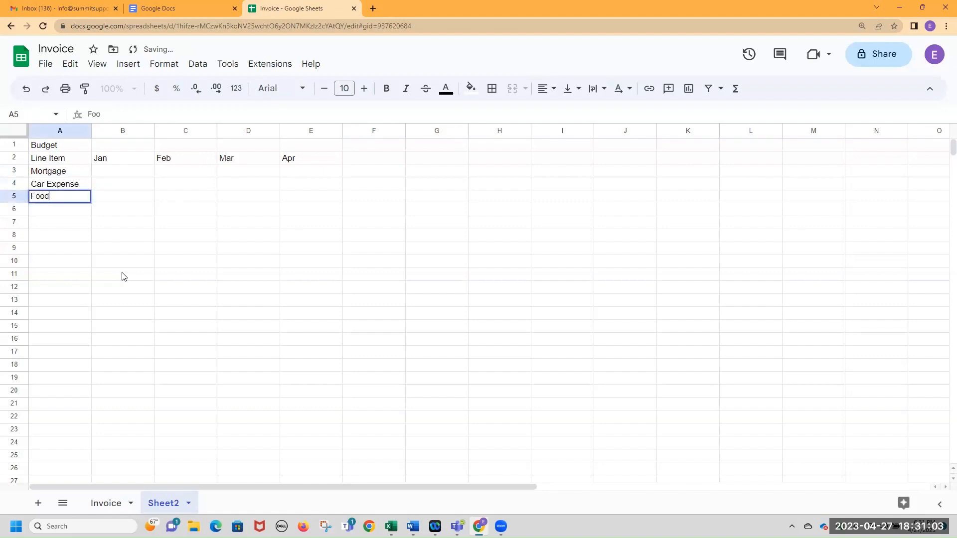
key("Return")
Continue the item list with Internet, Phone, School and Gas in cells A6 to A9
type("Internet")
key("Return")
type("Pho")
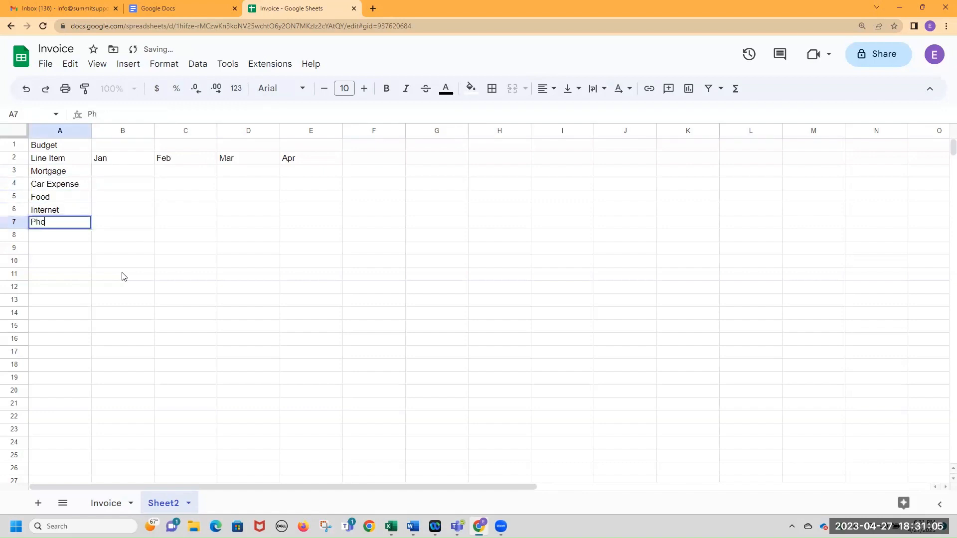
type("ne")
key("Return")
type("School")
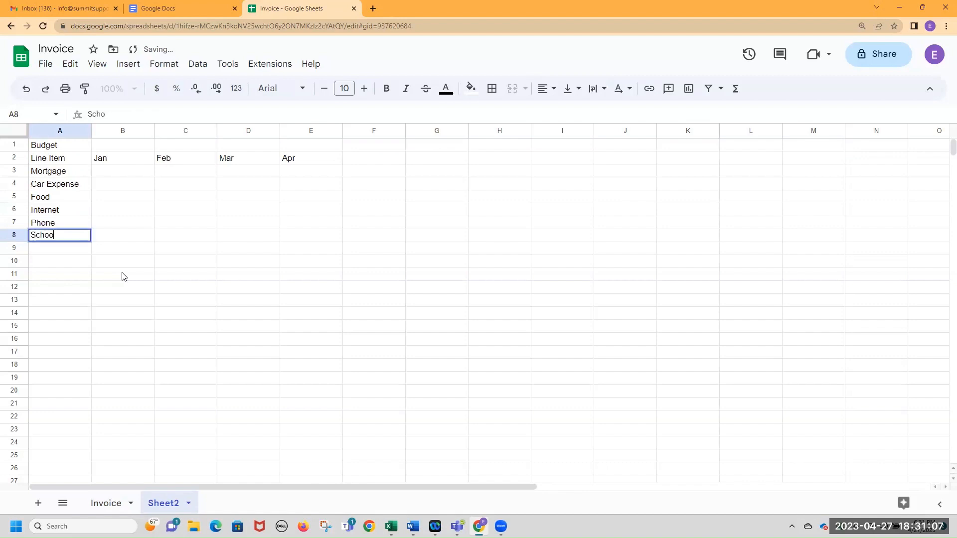
key("Return")
type("Gas")
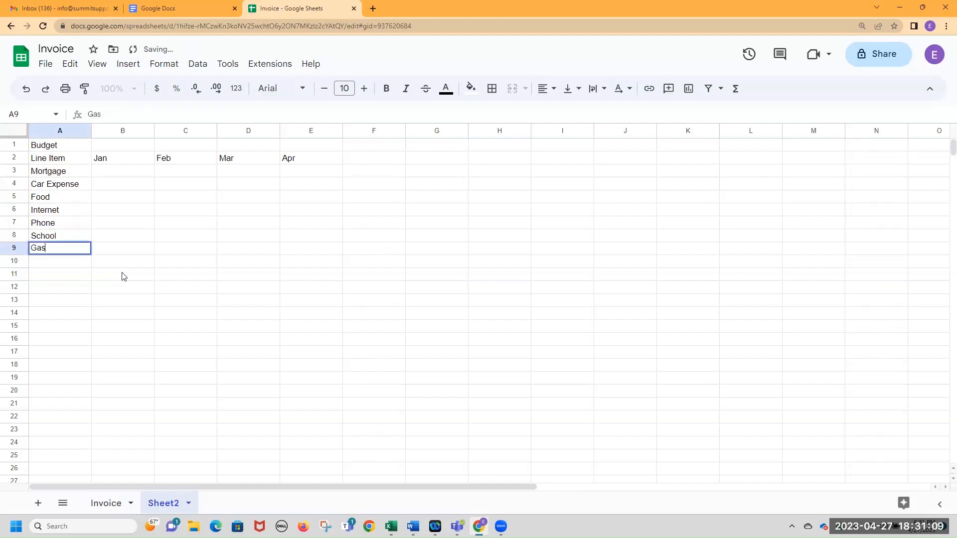
key("Tab")
Enter a Mortgage amount of 2000 for each month from Jan to Apr
key("Up")
key("Up")
key("Up")
key("Up")
key("Up")
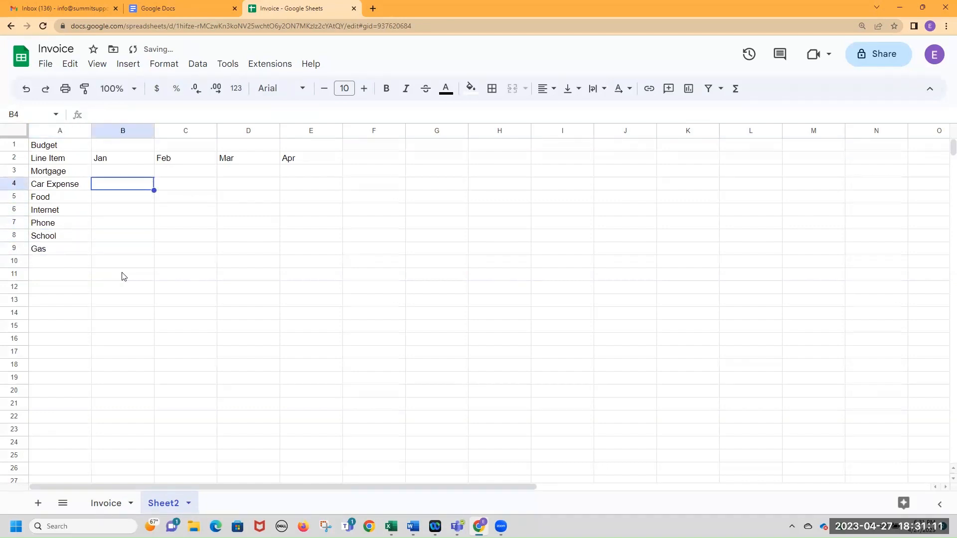
key("Up")
type("45")
key("BackSpace")
key("BackSpace")
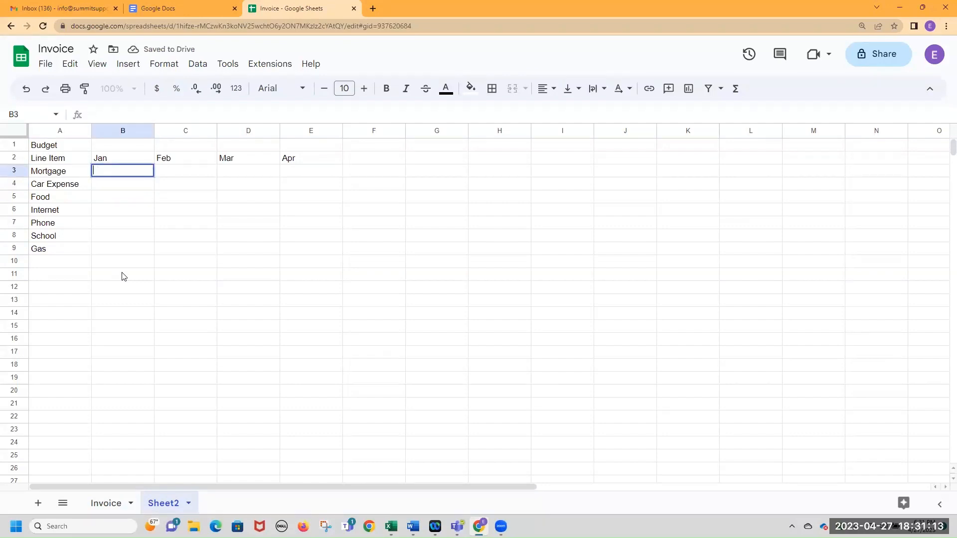
type("2000")
key("Tab")
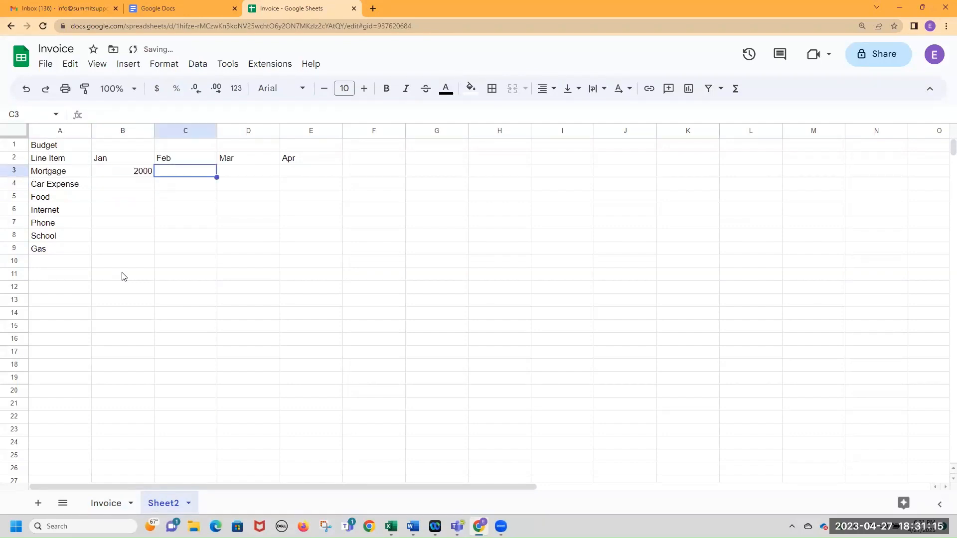
type("2000")
key("Tab")
type("2000")
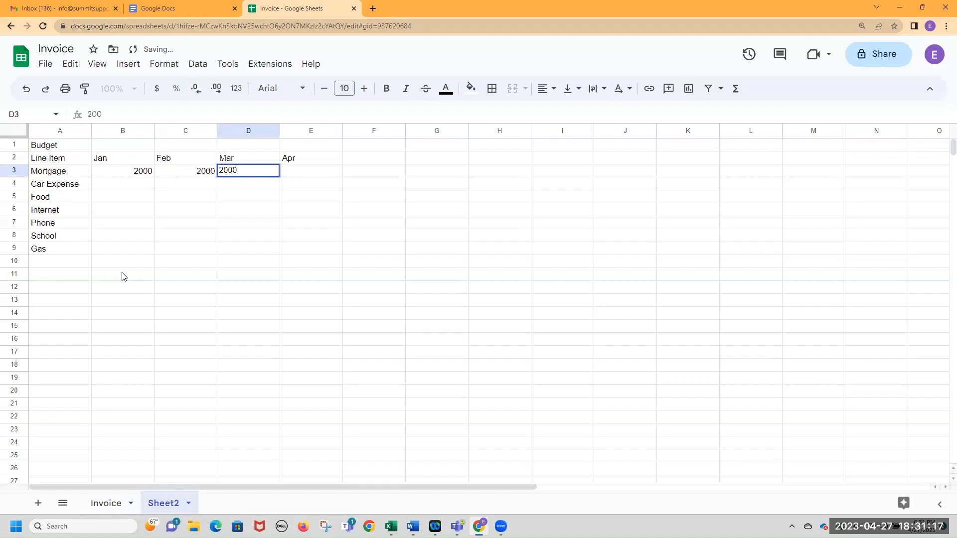
key("Tab")
type("2000")
key("Return")
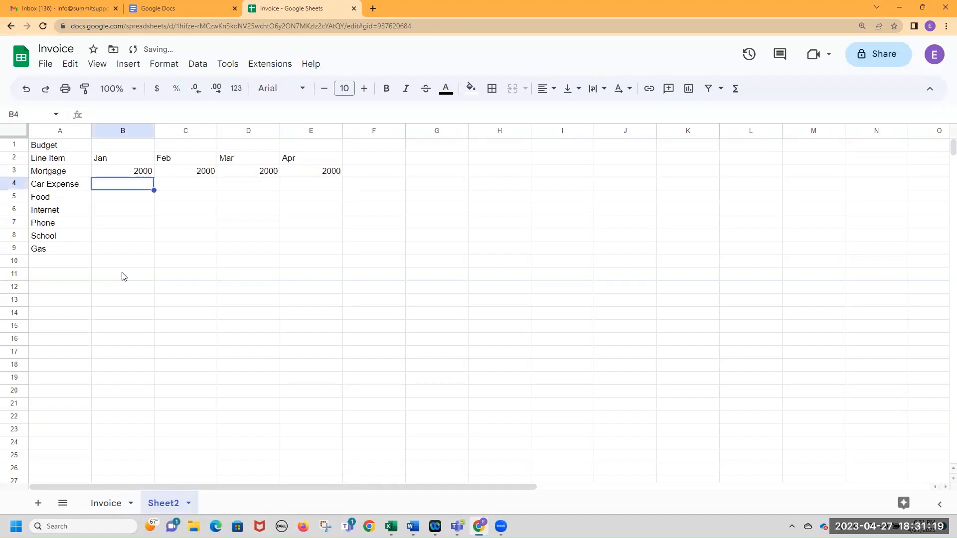
Enter a Car Expense amount of 560 for each month from Jan to Apr
type("560")
key("Tab")
type("56")
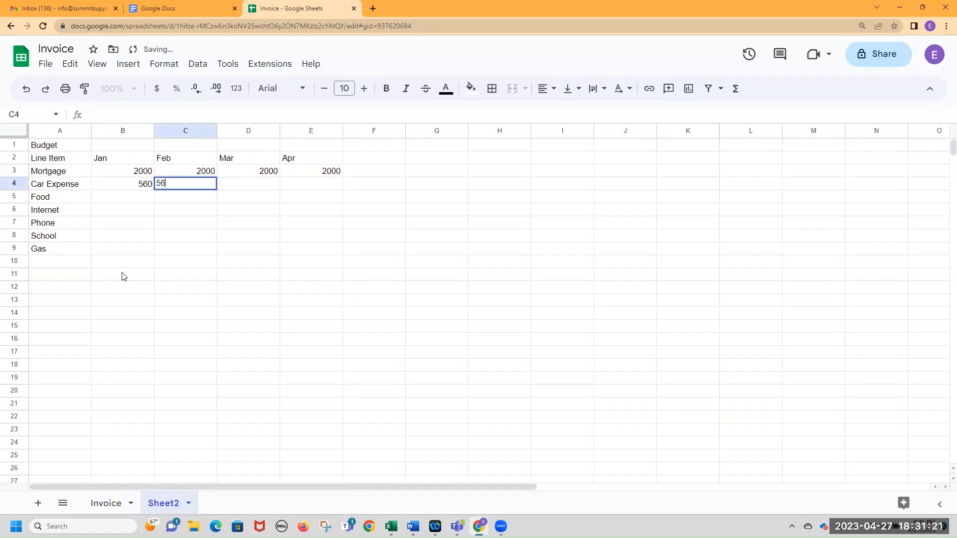
type("0")
key("Tab")
type("560")
key("Tab")
type("560")
key("Return")
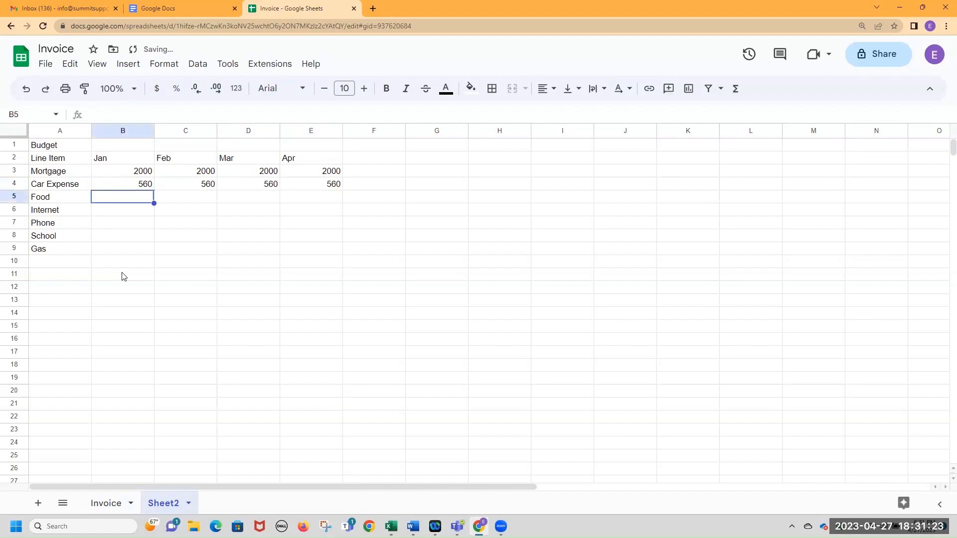
Enter the Food amounts 1000, 1240, 958 and 665 for Jan to Apr
type("1000")
key("Tab")
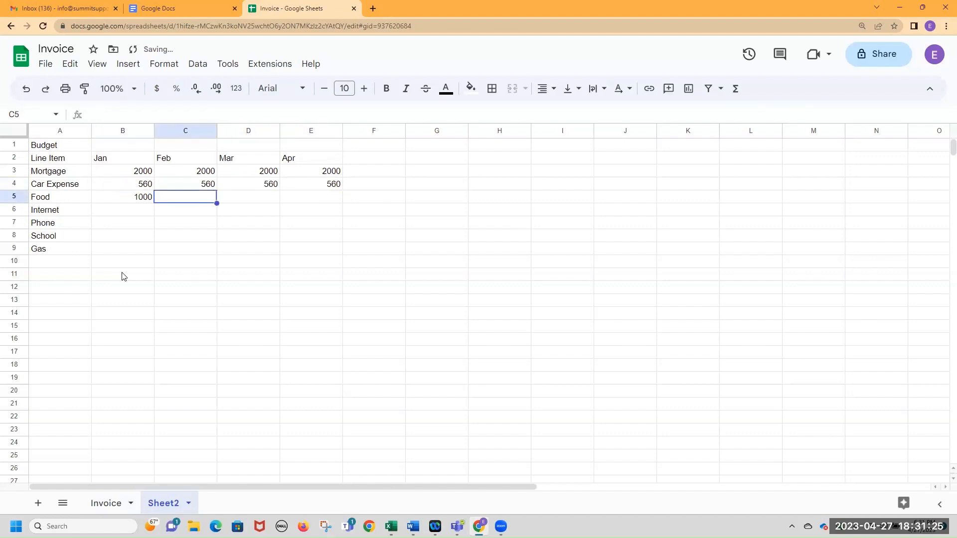
type("1240")
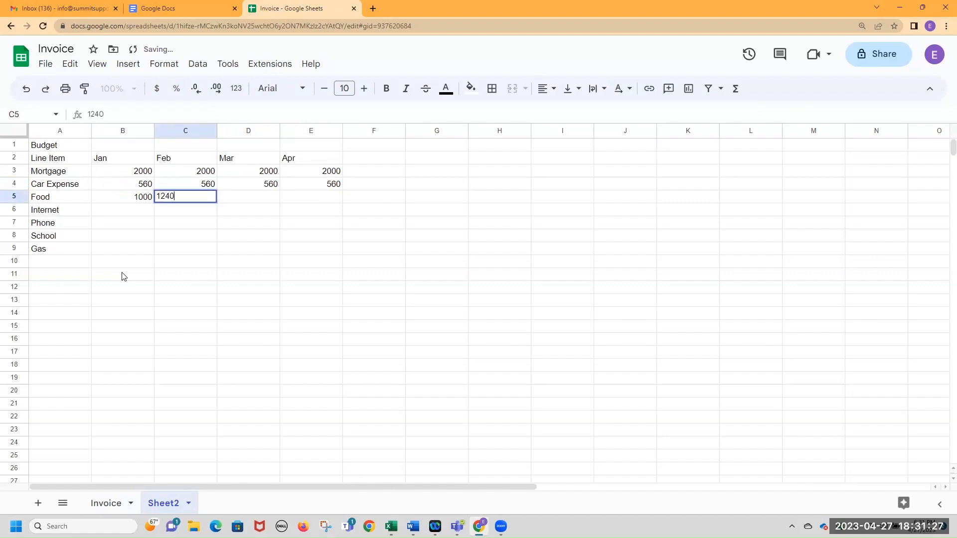
key("Tab")
type("958")
key("Tab")
type("66")
key("Return")
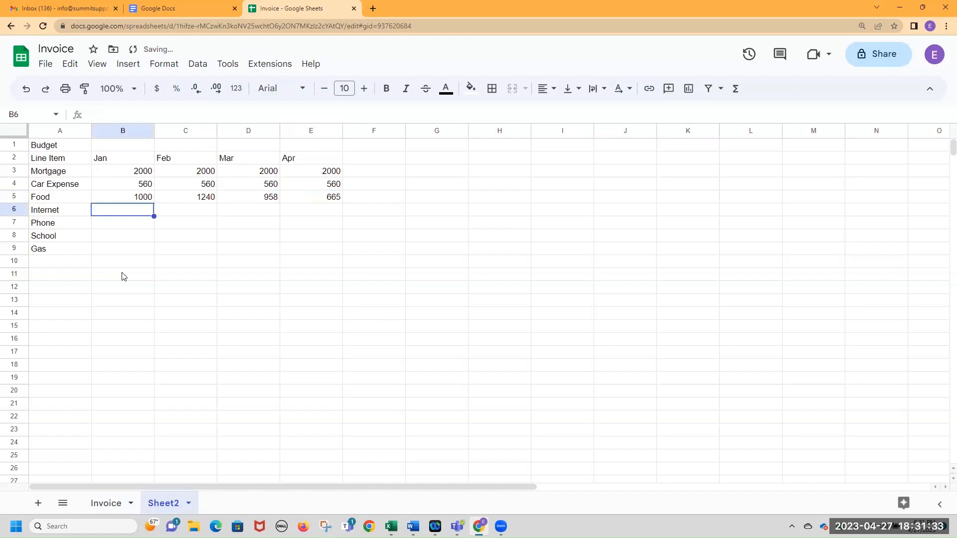
Enter the Internet amounts 50, 56, 50 and 65 for Jan to Apr
type("50")
key("Tab")
type("56")
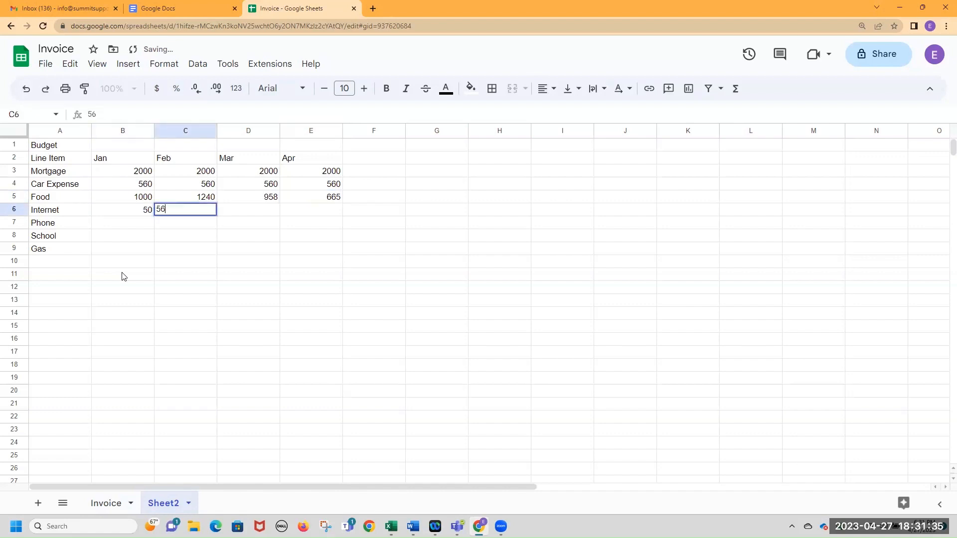
key("Tab")
type("5")
key("Tab")
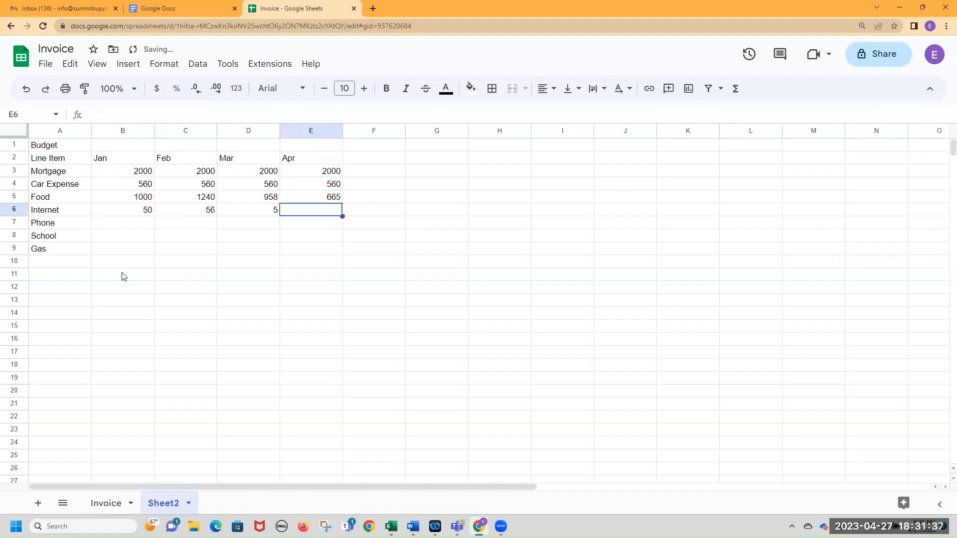
key("Left")
type("50")
key("Tab")
type("65")
key("Tab")
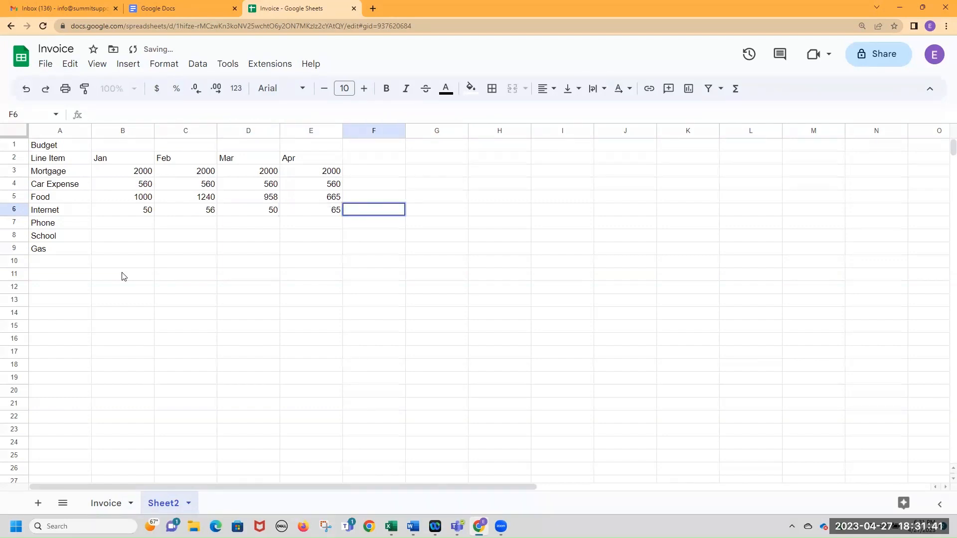
Enter a Phone amount of 120 for each month from Jan to Apr
left_click(140, 225)
type("120")
key("Tab")
type("120")
key("Tab")
type("120")
key("Tab")
type("120")
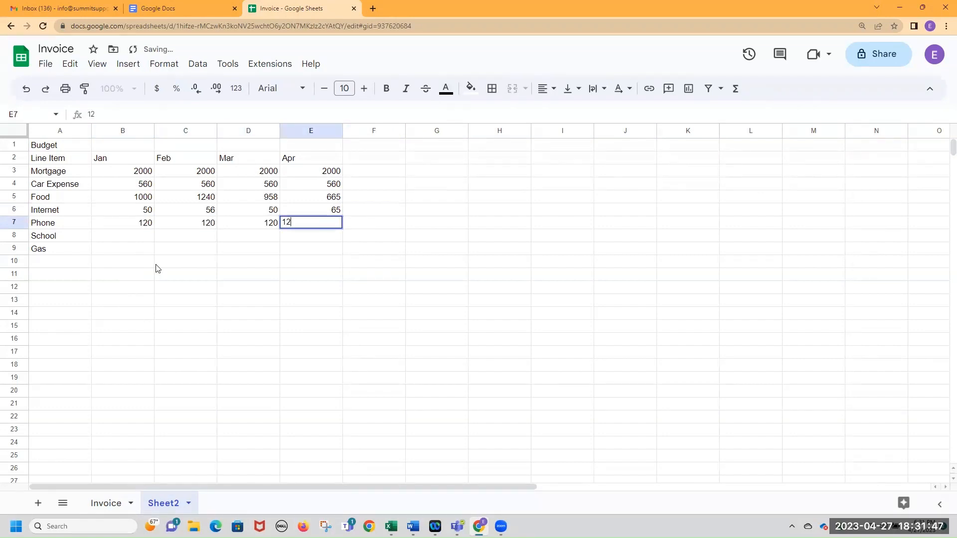
key("Tab")
Enter a School amount of 400 for each month from Jan to Apr
left_click(140, 240)
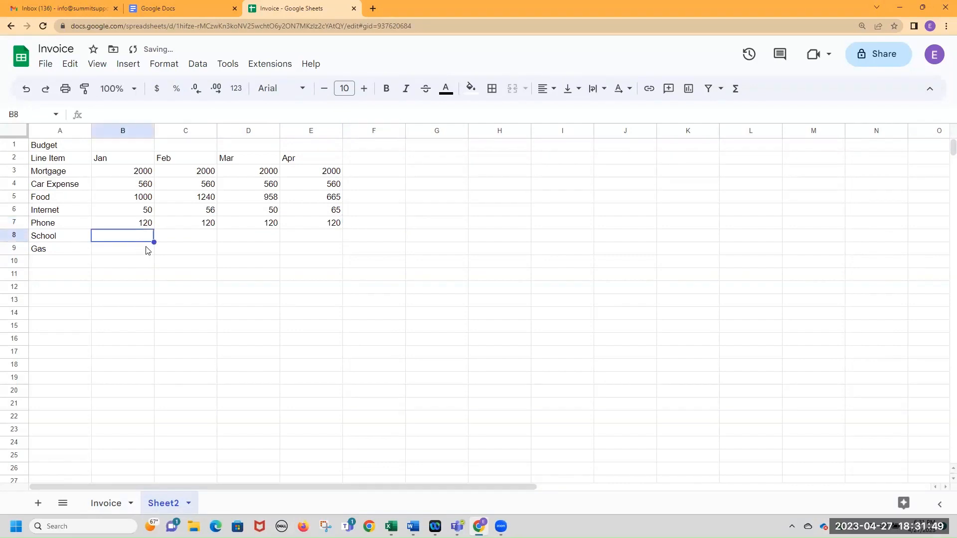
type("400")
key("Tab")
type("400")
key("Tab")
type("400")
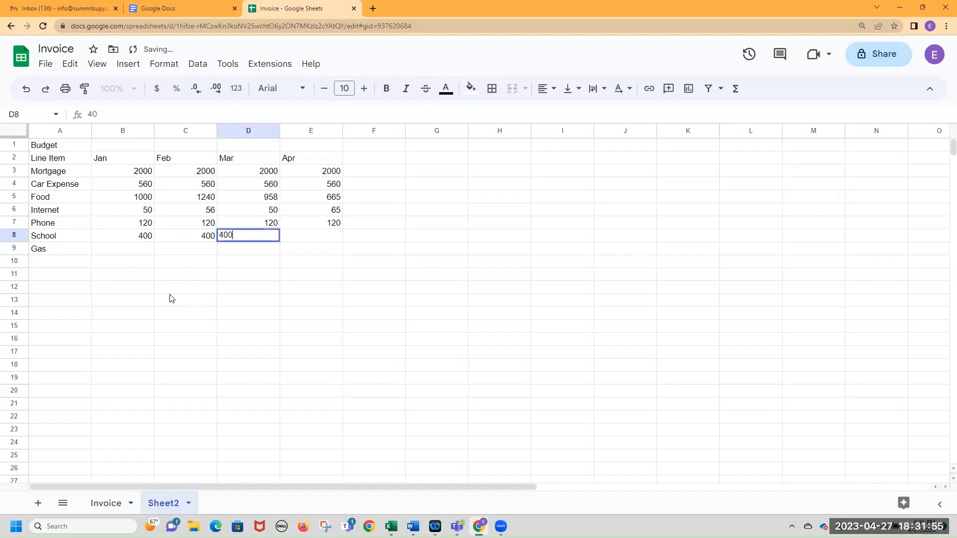
key("Tab")
type("400")
key("Return")
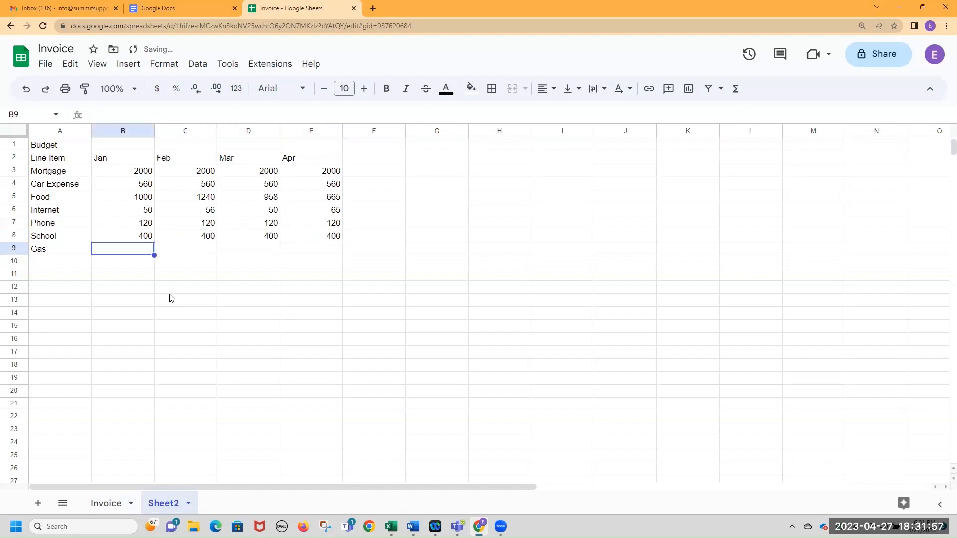
Enter the Gas amounts 168, 425, 255 and 354 for Jan to Apr
type("168")
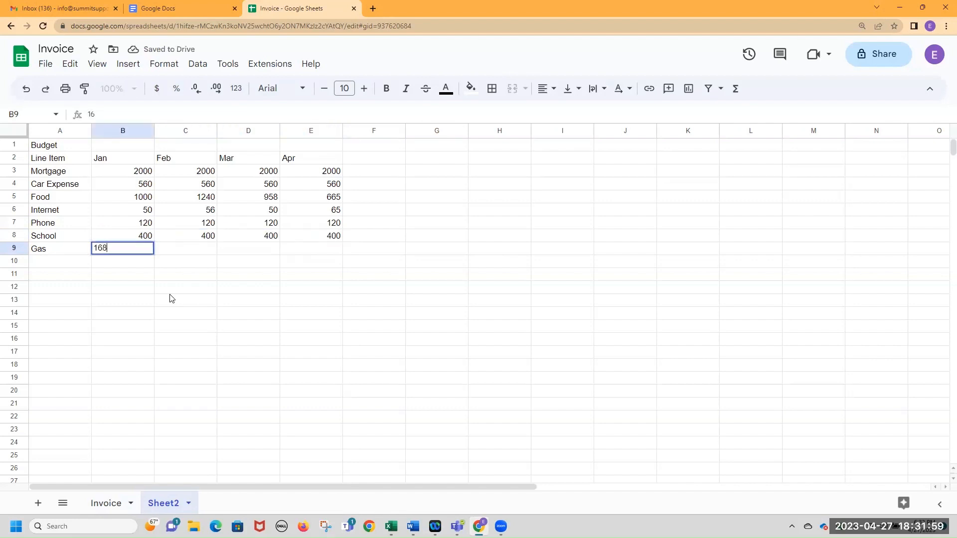
key("Tab")
type("425")
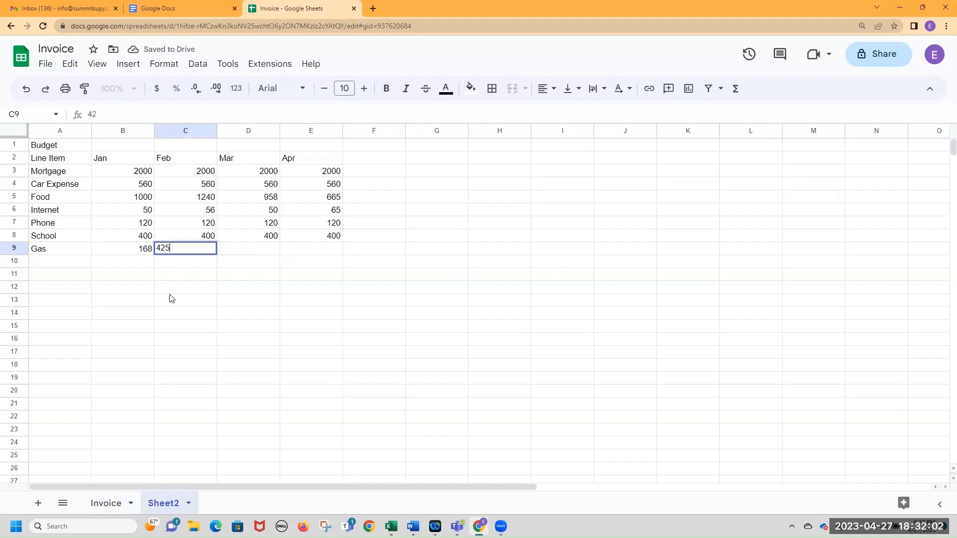
key("Tab")
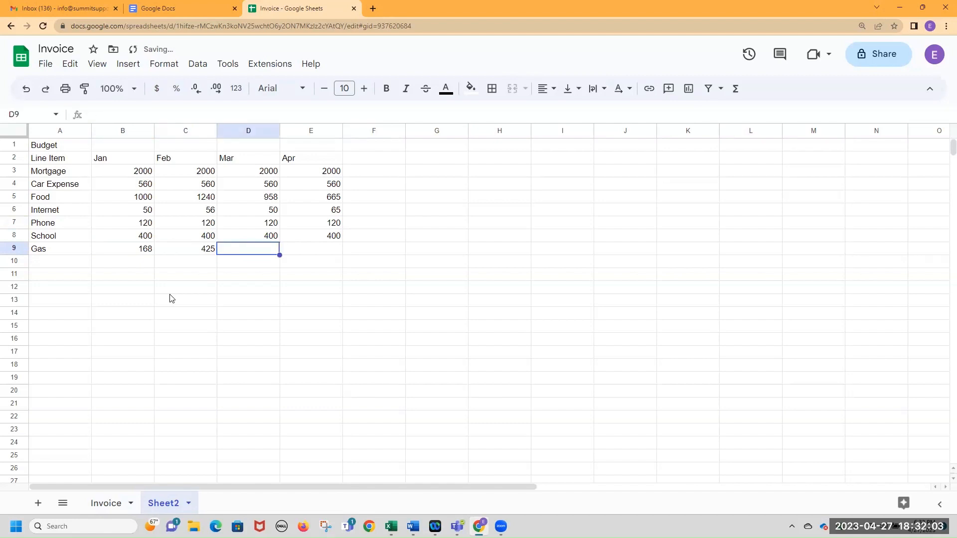
type("2555")
key("Tab")
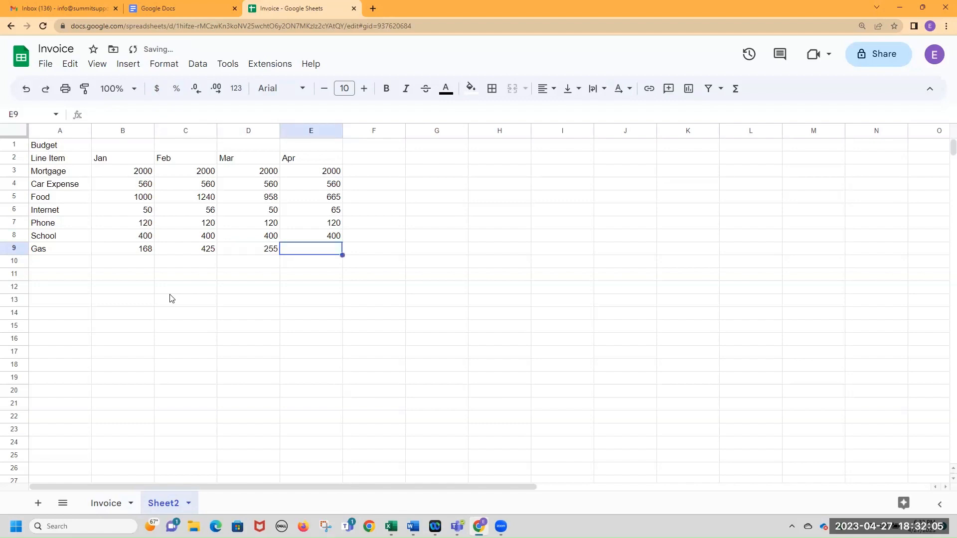
type("354")
key("Return")
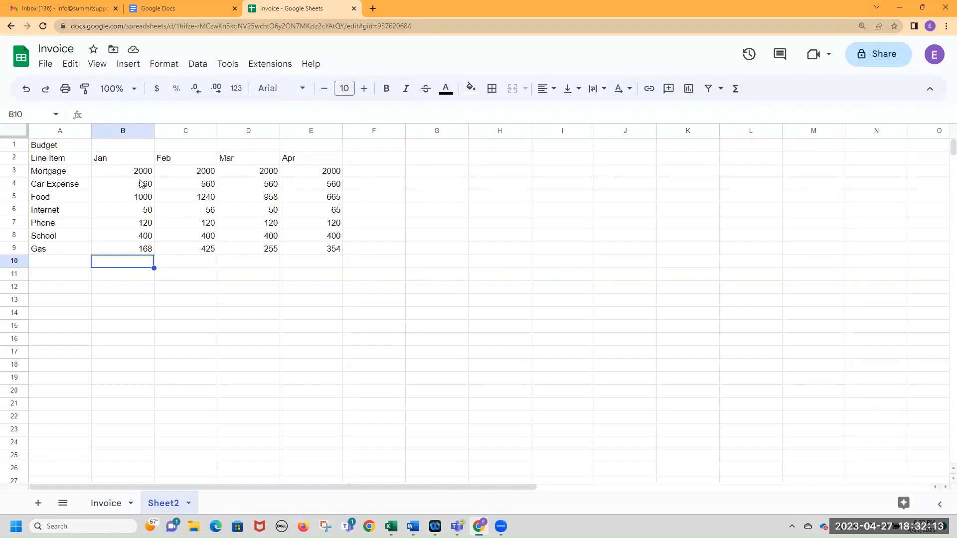
Total the Jan expenses in B10 with a SUM of B3:B9
left_click_drag(141, 171, 137, 249)
left_click(138, 265)
left_click(735, 91)
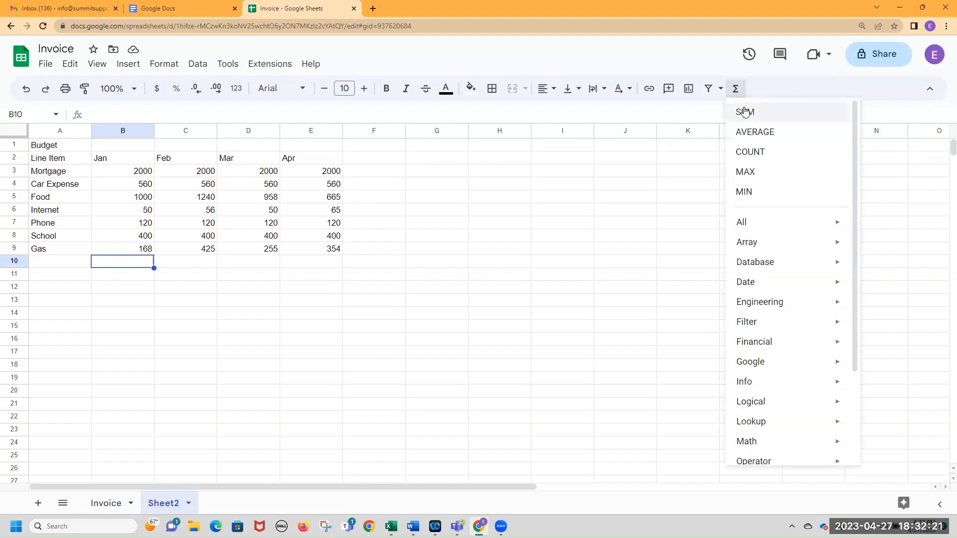
left_click(741, 109)
left_click_drag(141, 171, 138, 250)
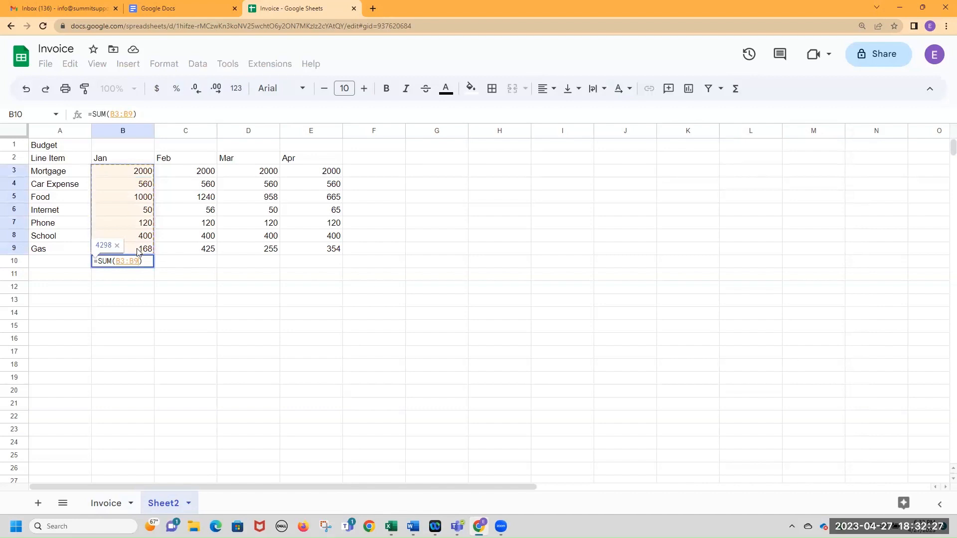
key("Return")
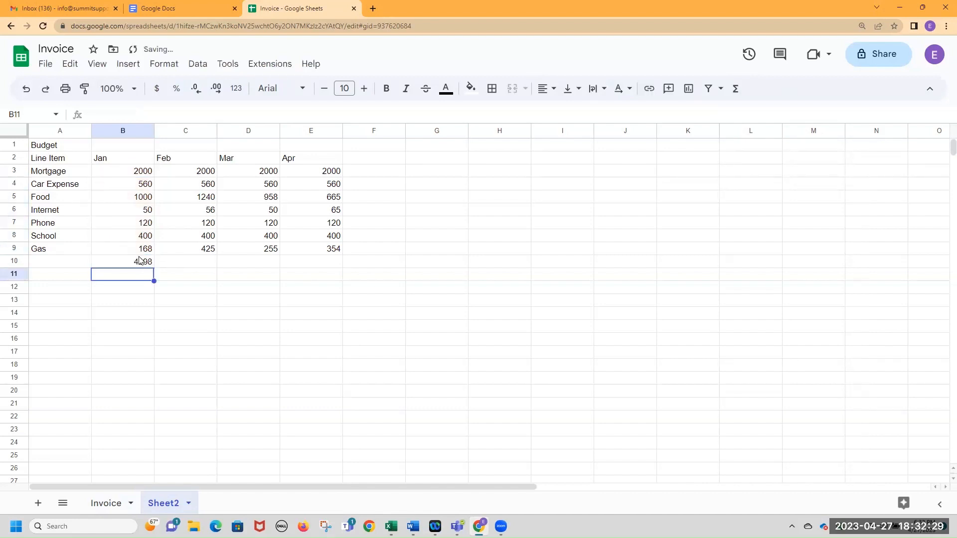
Format all the monthly amounts and the total row, B3:E10, as dollar currency
left_click(142, 261)
left_click_drag(134, 173, 307, 260)
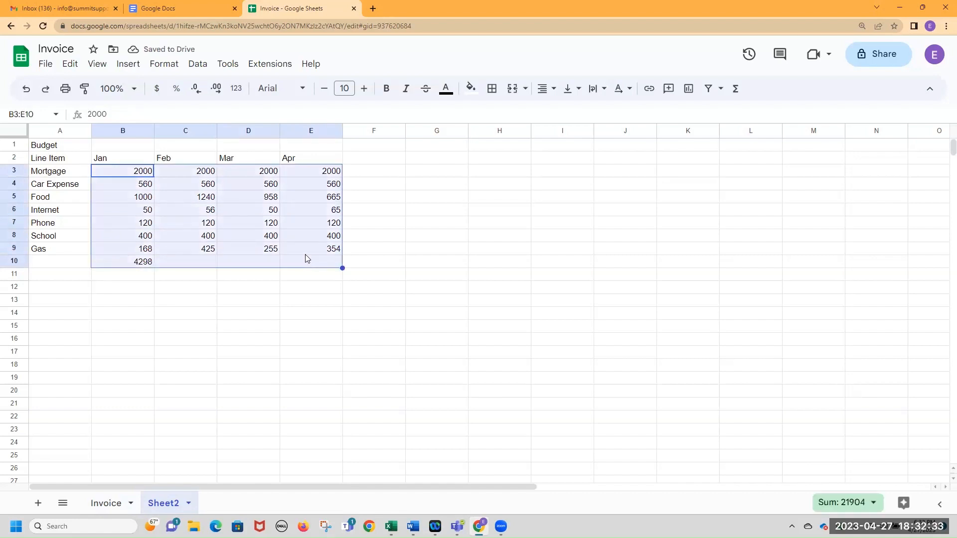
left_click(157, 88)
left_click(138, 296)
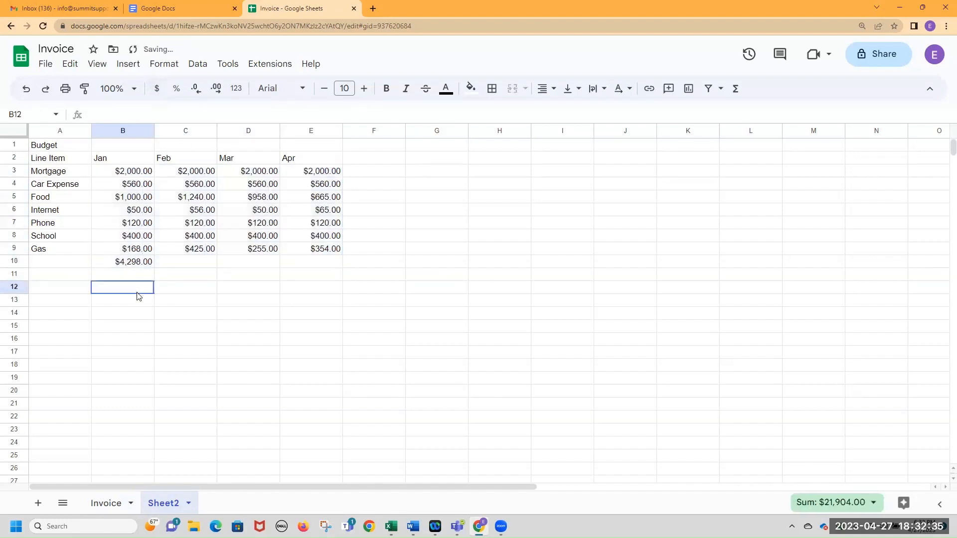
Label the total row "Total Expense" in A10
left_click(148, 264)
left_click(73, 268)
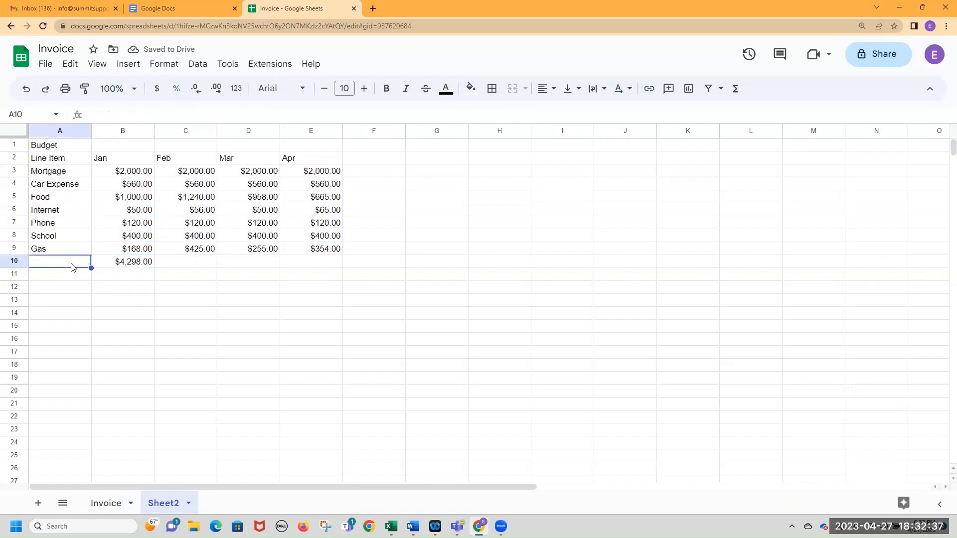
type("Total Expense")
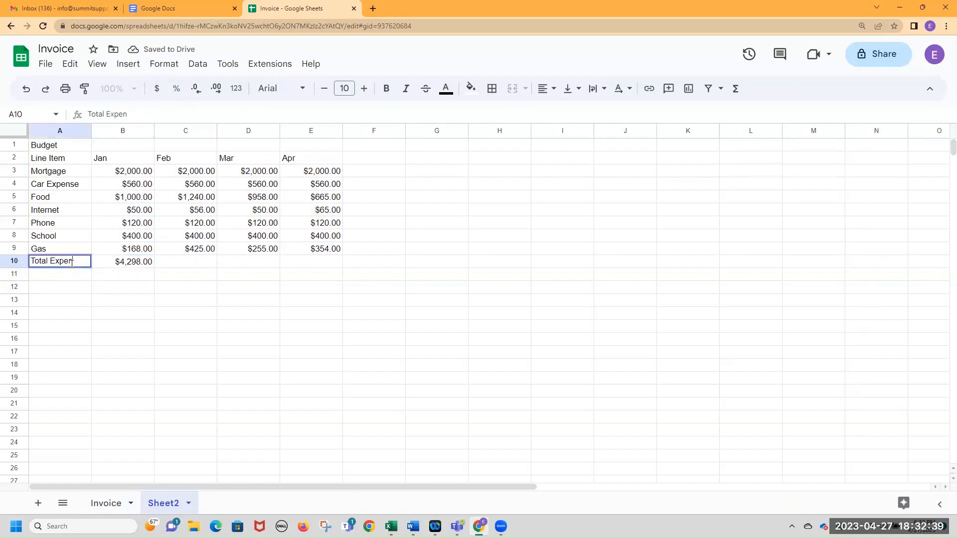
key("Return")
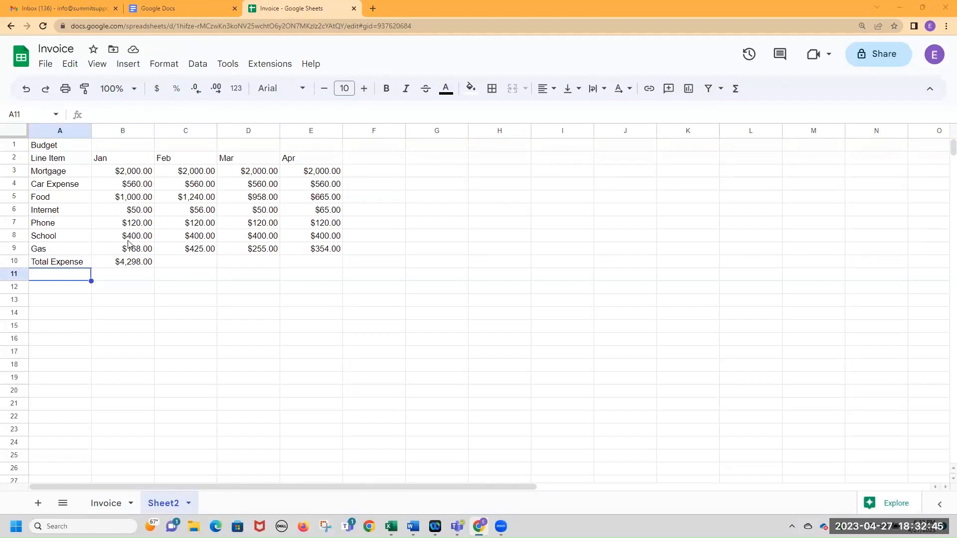
Copy the Jan total formula across the Total Expense row to Feb, Mar and Apr
left_click(135, 262)
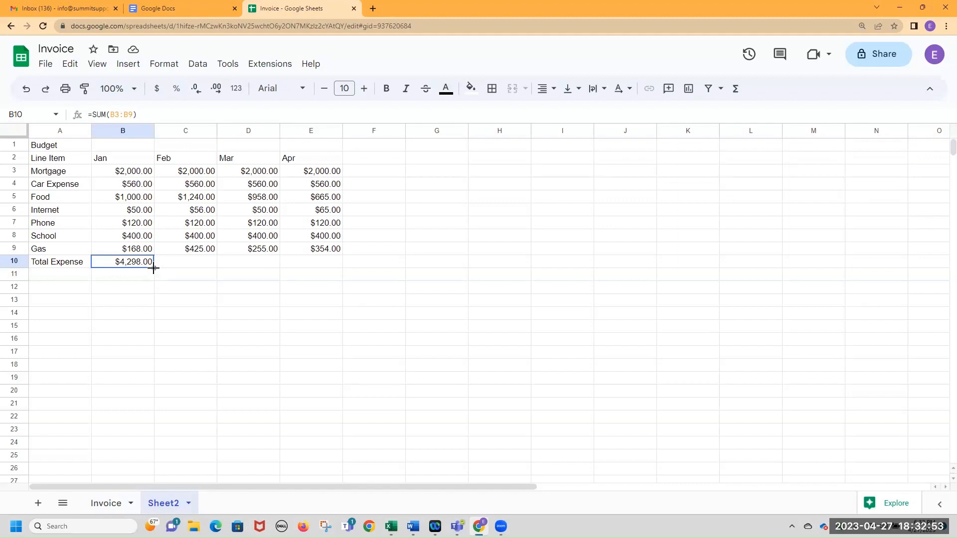
left_click_drag(153, 268, 317, 269)
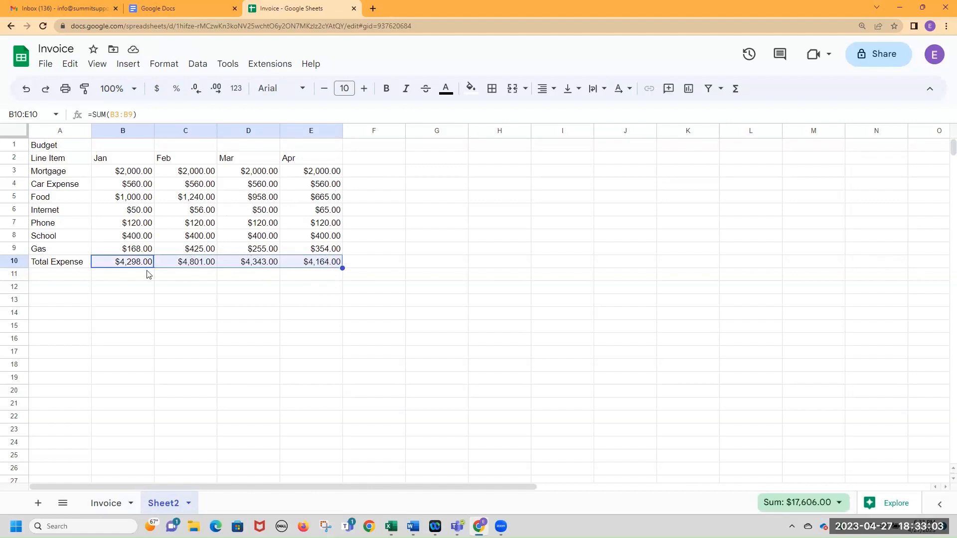
left_click(79, 277)
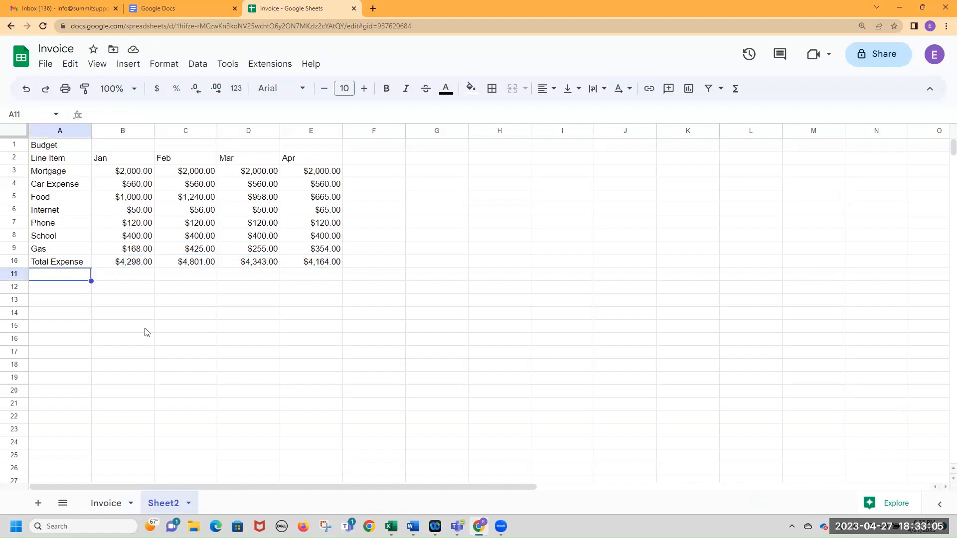
Add an "Average" column heading in F2, next to Apr
left_click(385, 160)
type("Average")
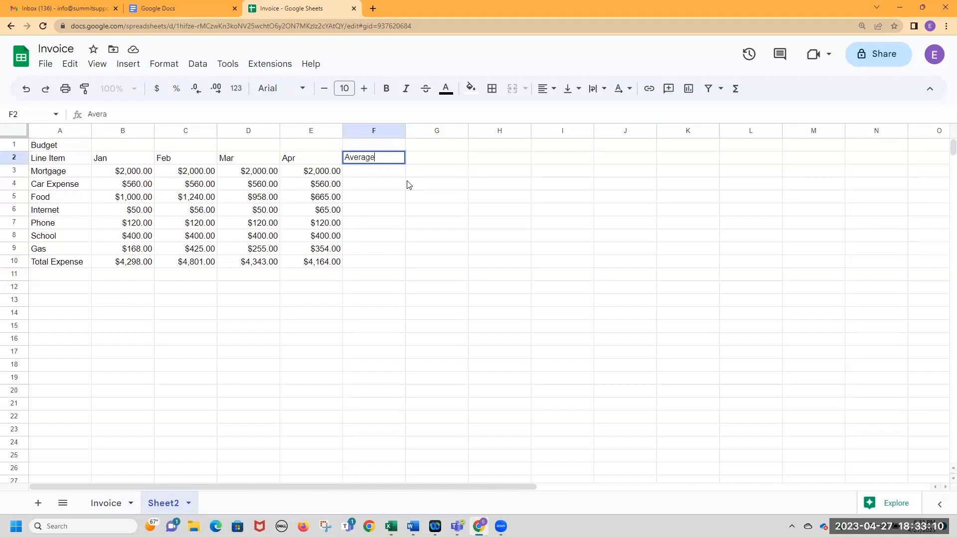
key("Return")
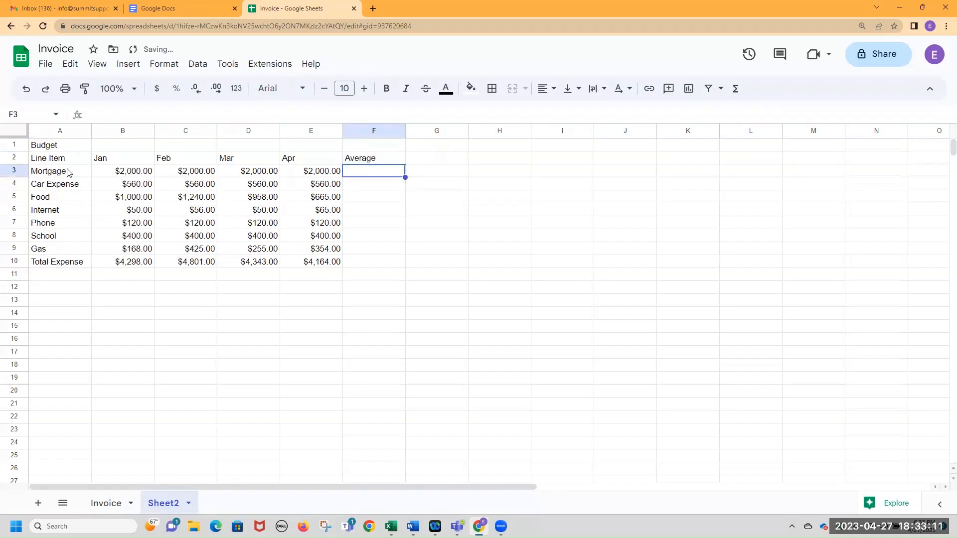
left_click_drag(354, 190, 125, 186)
left_click_drag(358, 198, 145, 196)
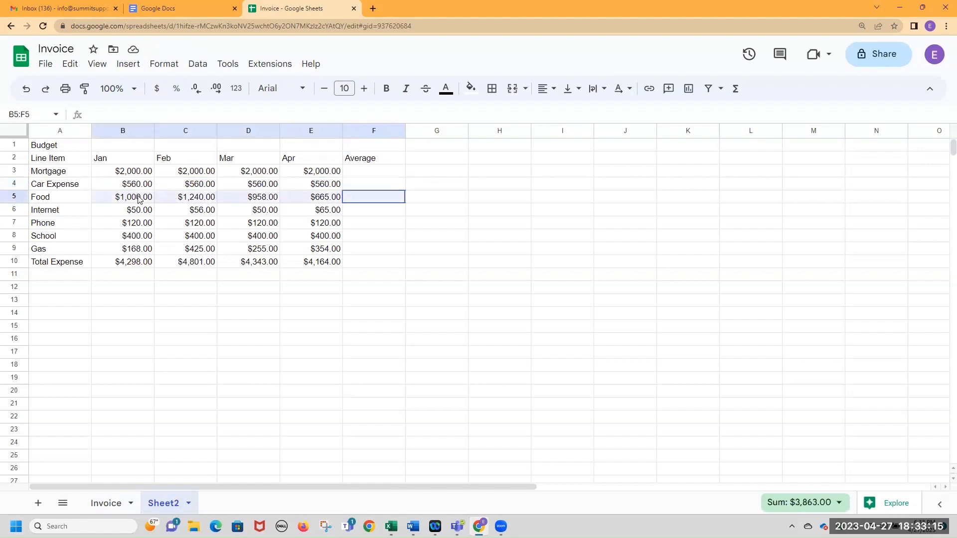
left_click_drag(362, 212, 271, 212)
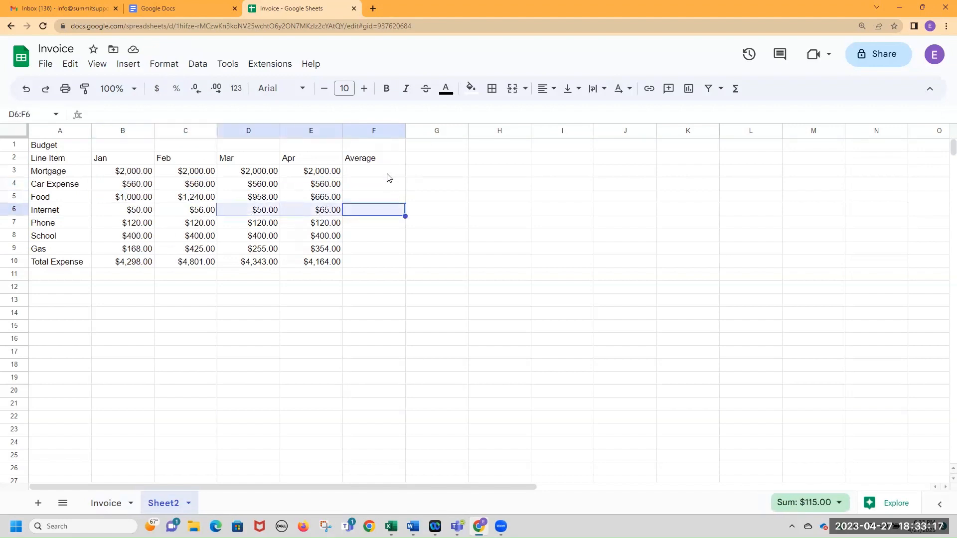
Calculate the Mortgage average in F3 with the AVERAGE function over B3:E3
left_click(374, 170)
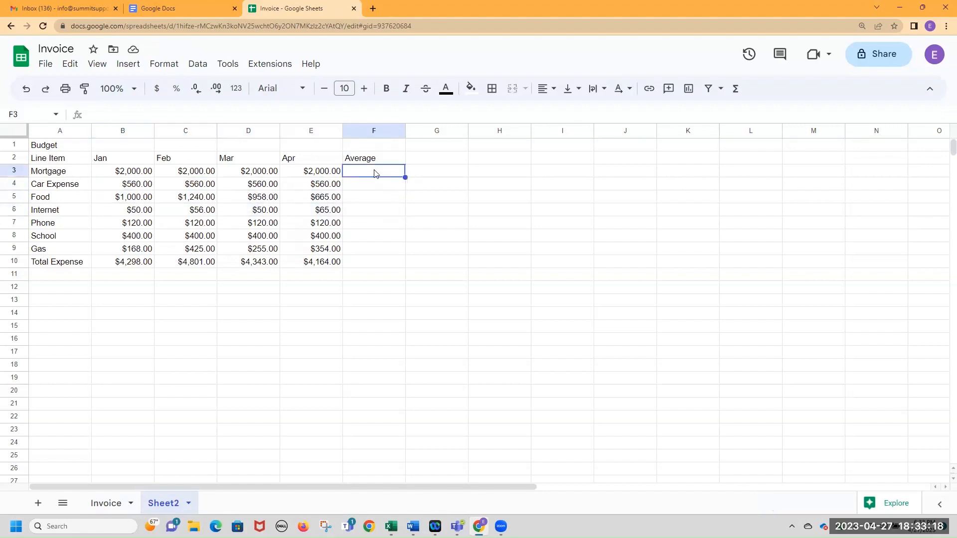
left_click(737, 90)
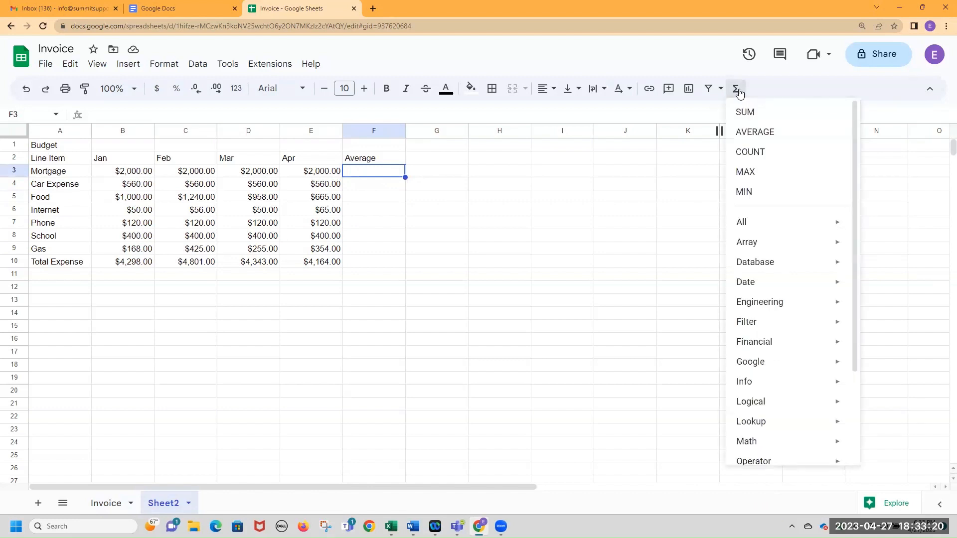
left_click(756, 132)
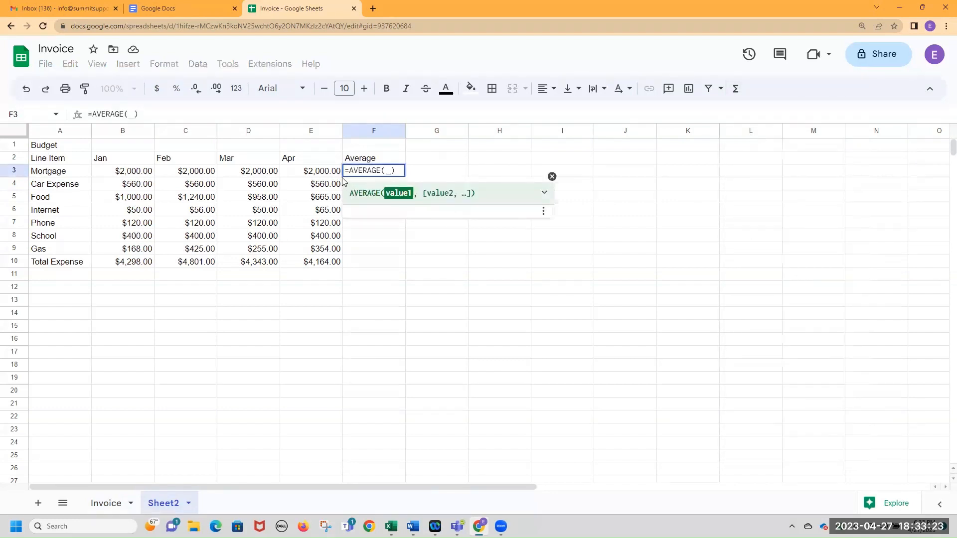
left_click_drag(310, 172, 124, 172)
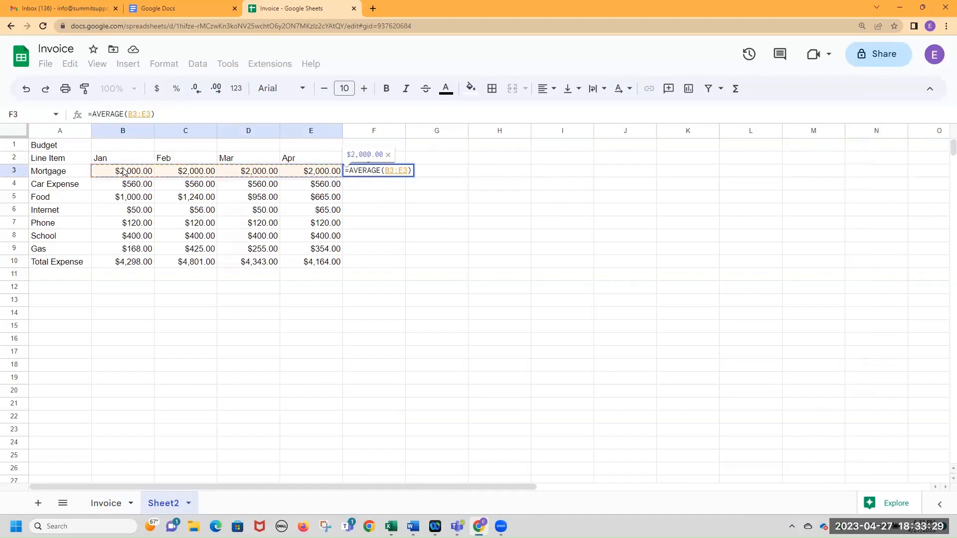
key("Return")
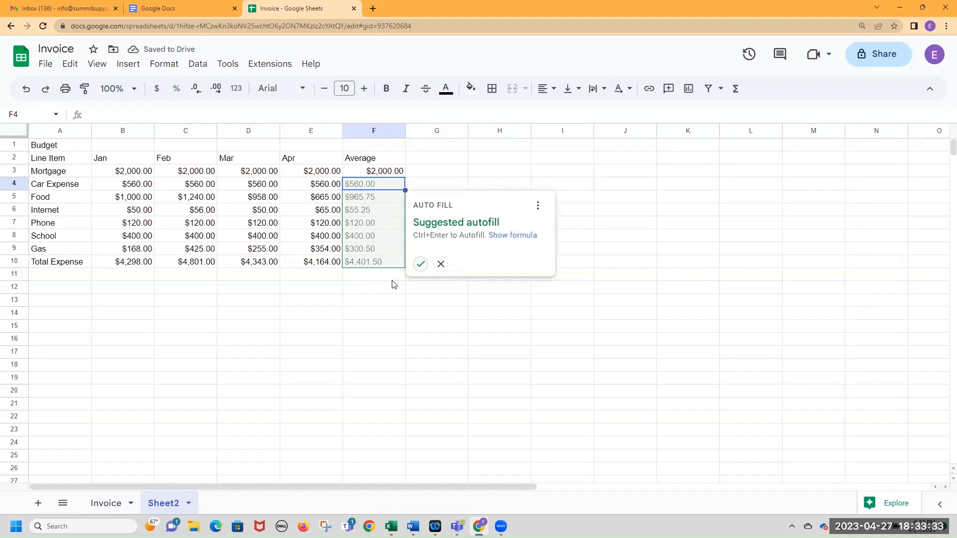
Accept the suggested autofill so the average formula fills F4:F10
left_click(421, 264)
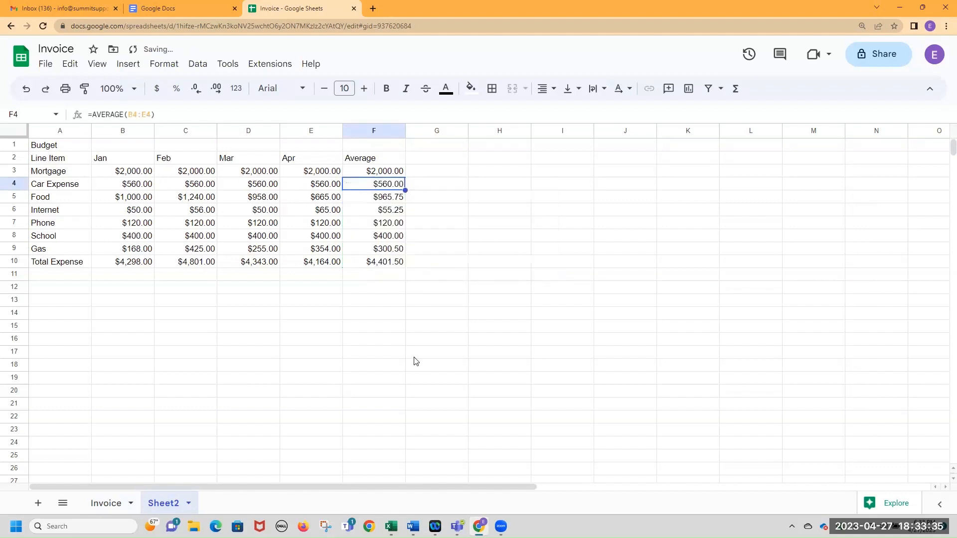
left_click(403, 338)
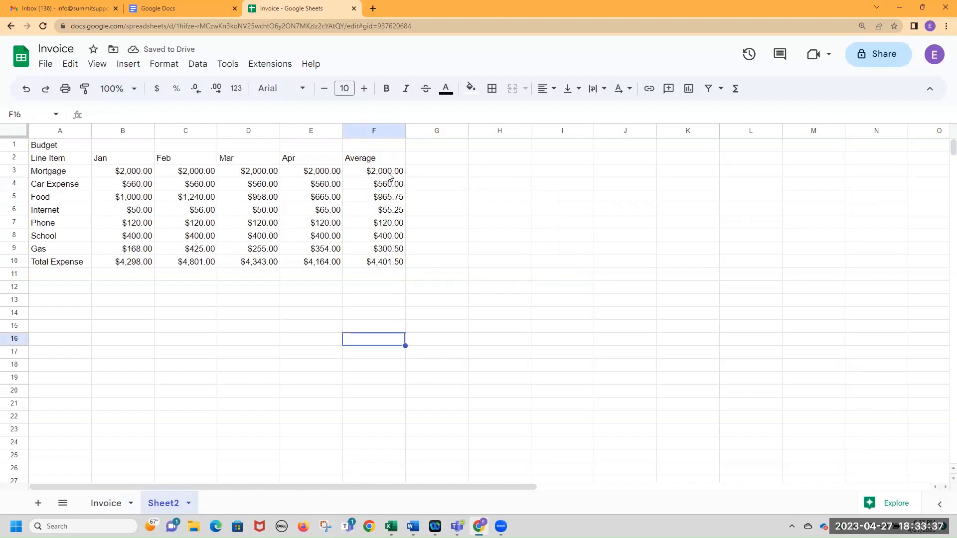
mouse_move(392, 202)
left_mouse_down()
mouse_move(154, 220)
mouse_move(86, 205)
mouse_move(396, 201)
left_mouse_up()
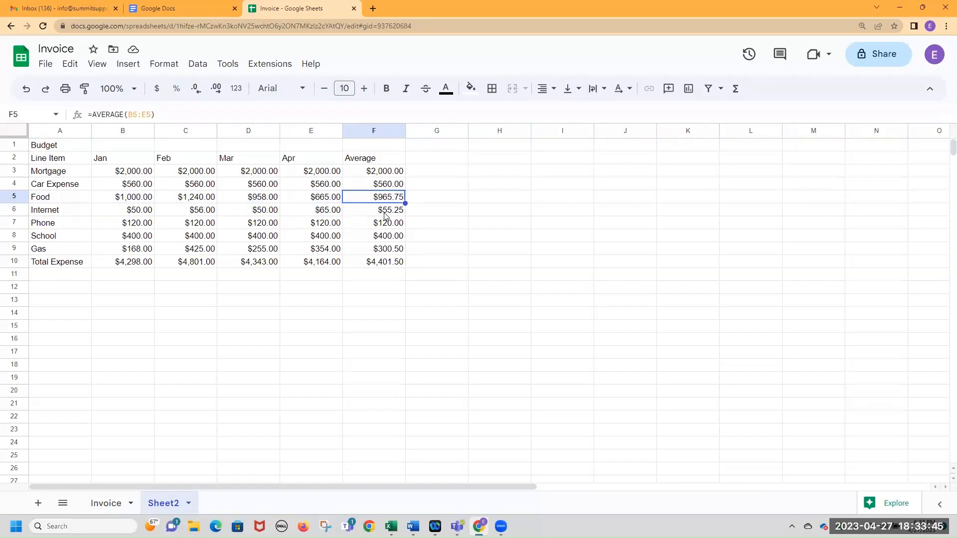
Fill the average Total Expense cell, F10, with bright green
left_click(389, 264)
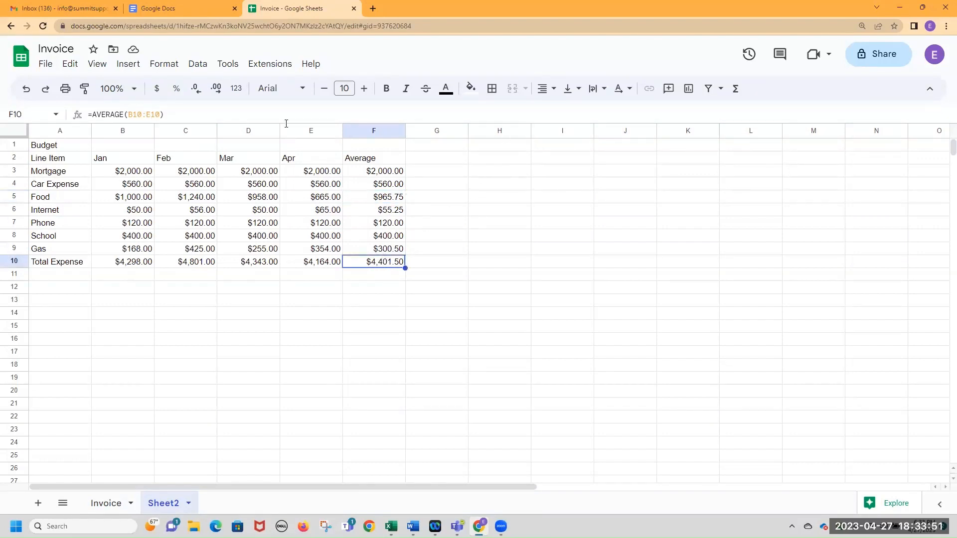
left_click(471, 90)
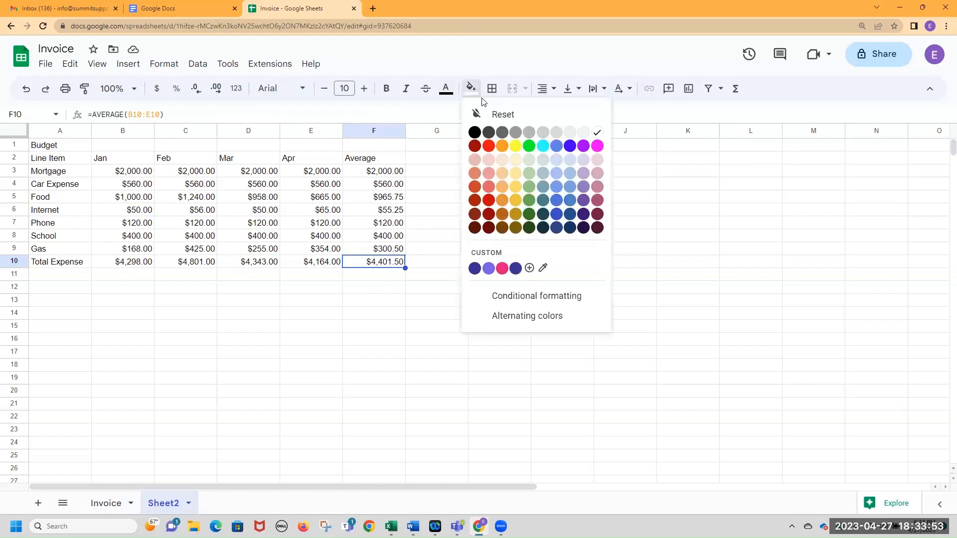
left_click(529, 146)
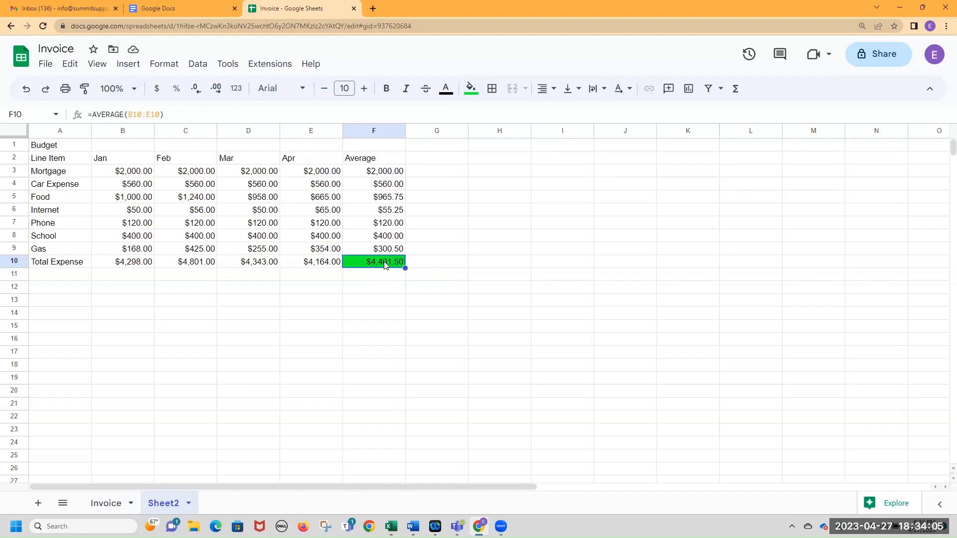
Fill the month headings Jan to Apr, B2:E2, with dark gray, and replace that color with a light blue
left_click_drag(128, 158, 335, 158)
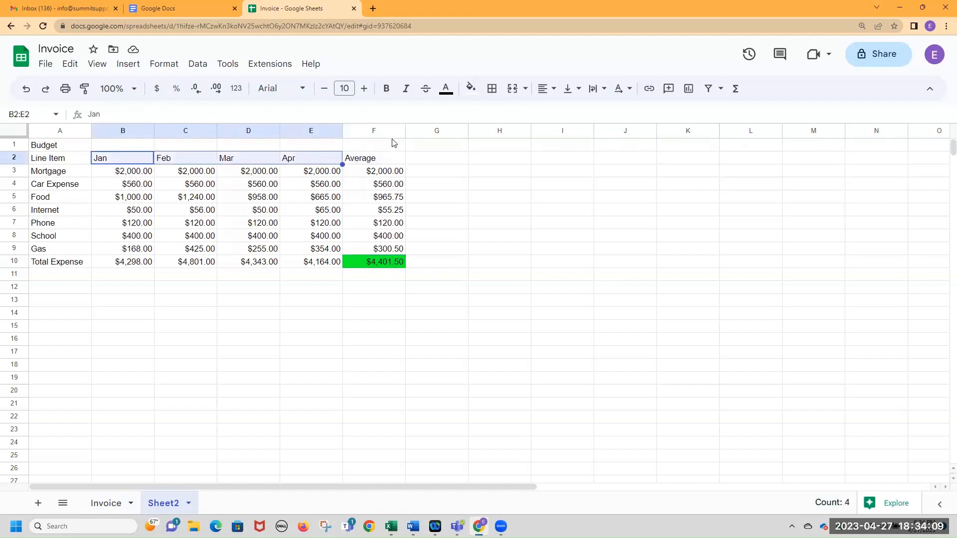
left_click(471, 89)
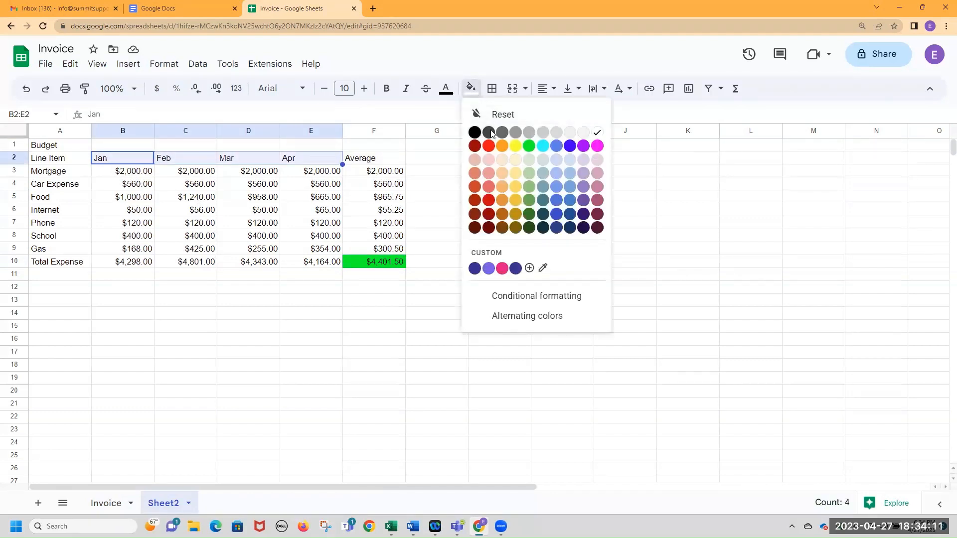
left_click(489, 132)
left_click(471, 89)
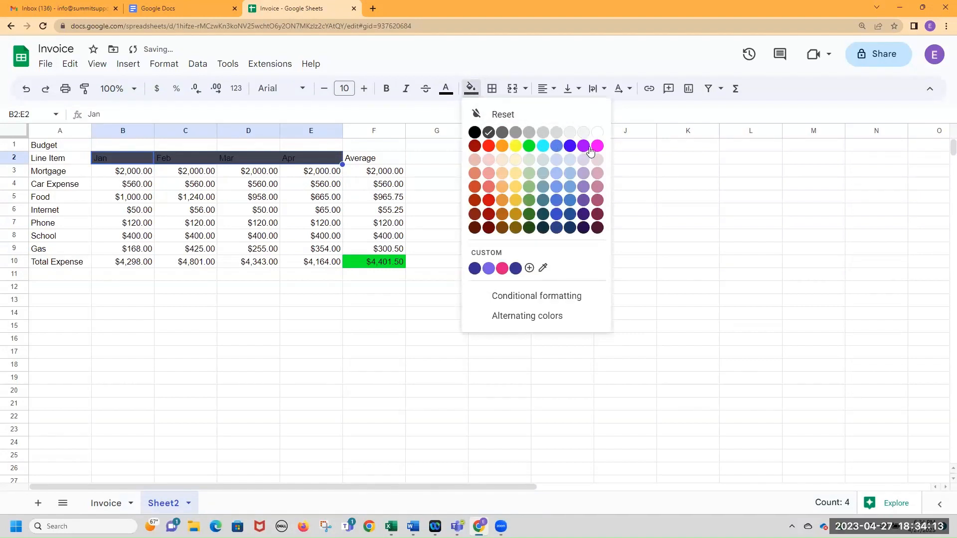
left_click(568, 187)
left_click(265, 297)
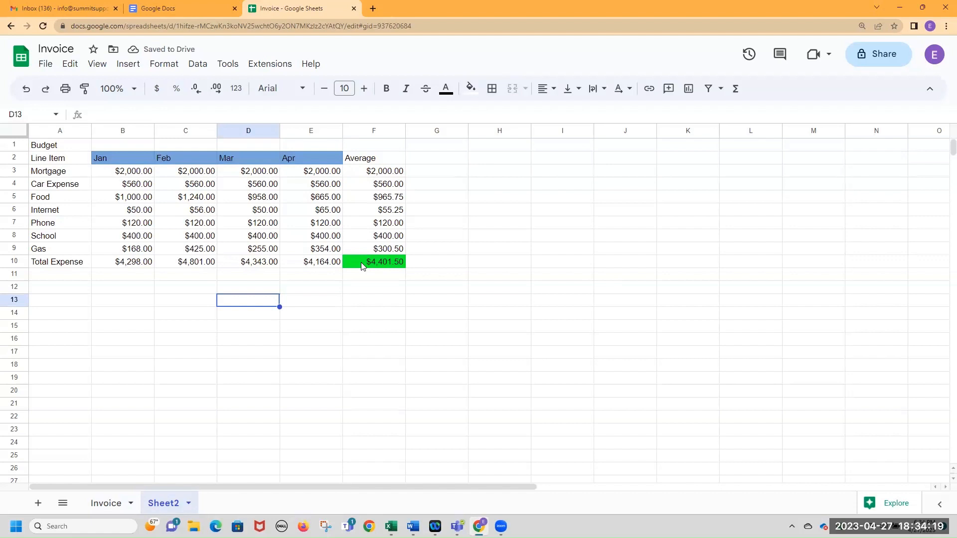
Rename Sheet2 as Budget and switch between the Invoice and Budget sheets
mouse_move(150, 526)
left_click(112, 505)
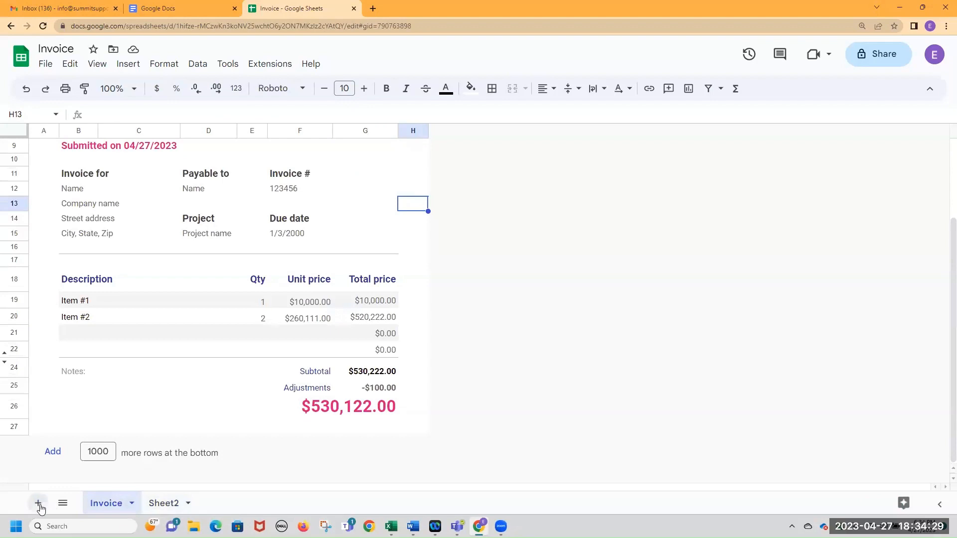
left_click(158, 505)
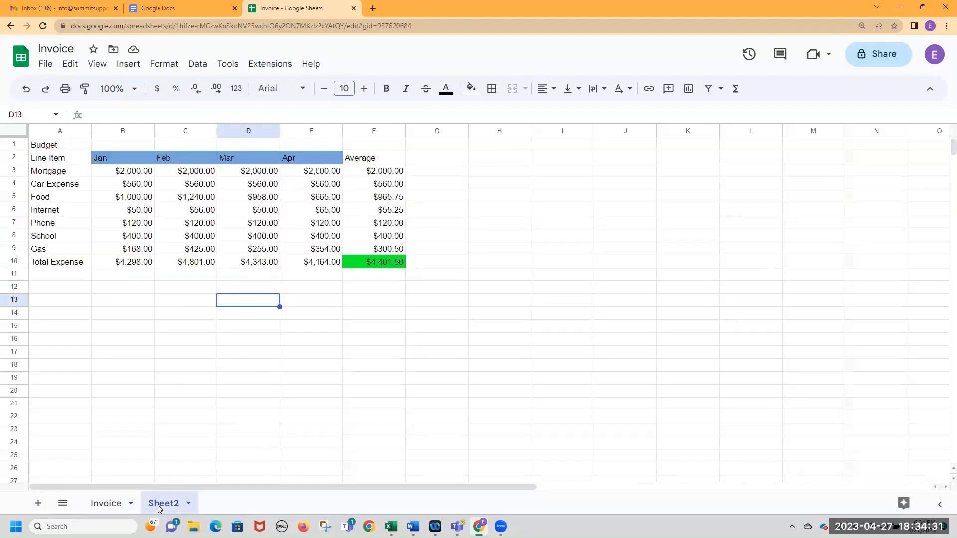
left_click(187, 504)
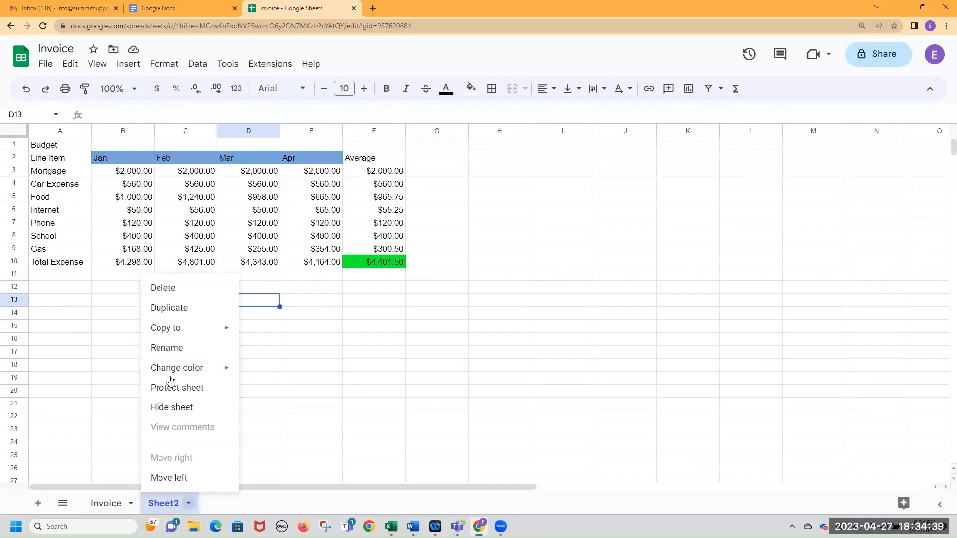
left_click(169, 347)
type("Budget")
key("Return")
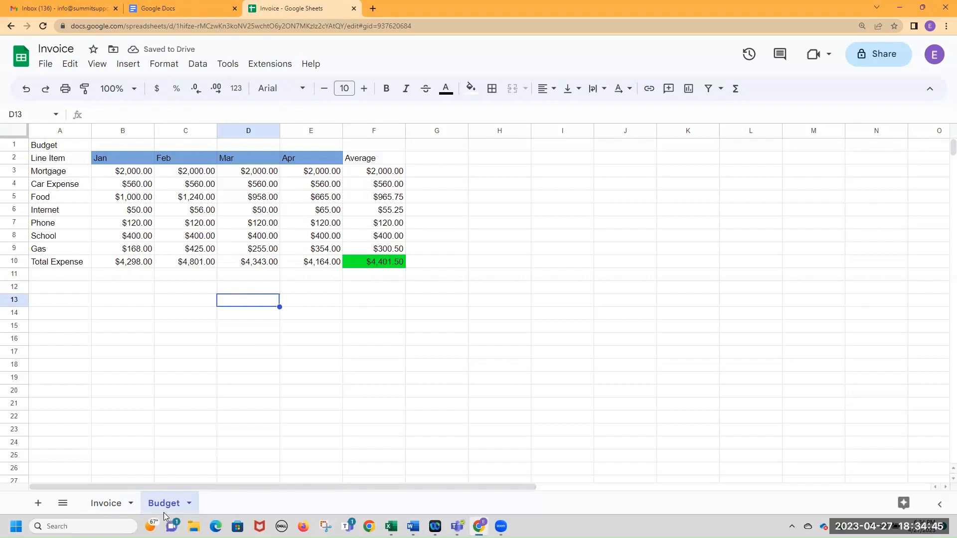
left_click(114, 504)
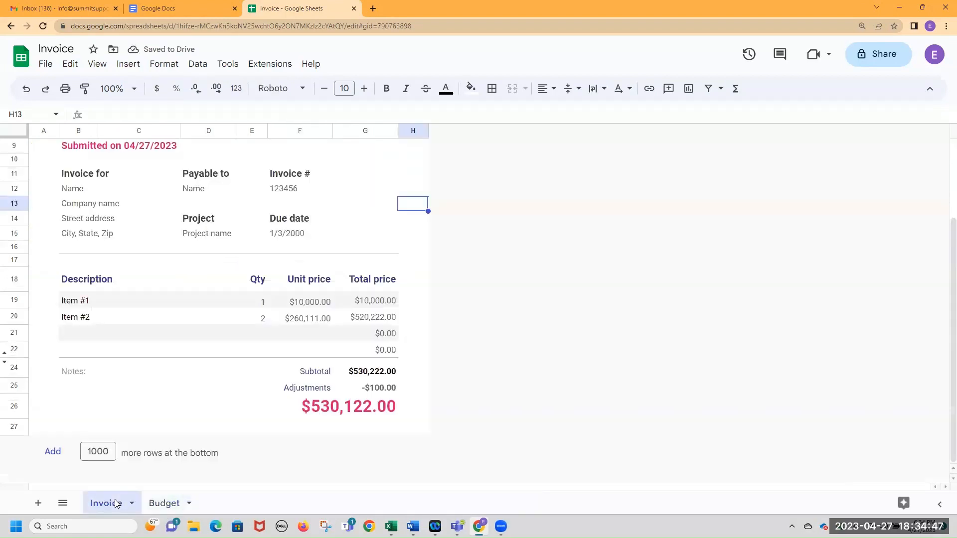
left_click(167, 504)
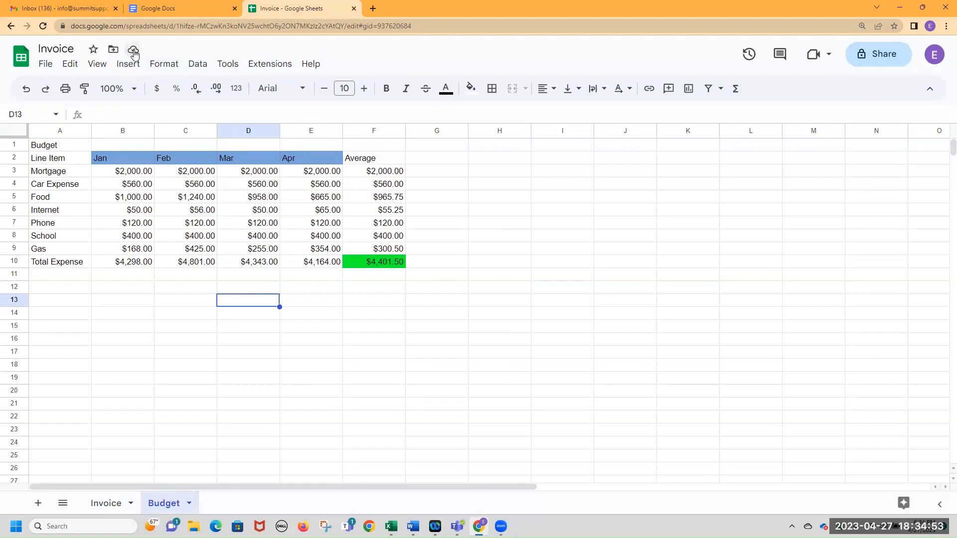
Return to the Sheets home screen and display the recent spreadsheets as a grid
left_click(24, 60)
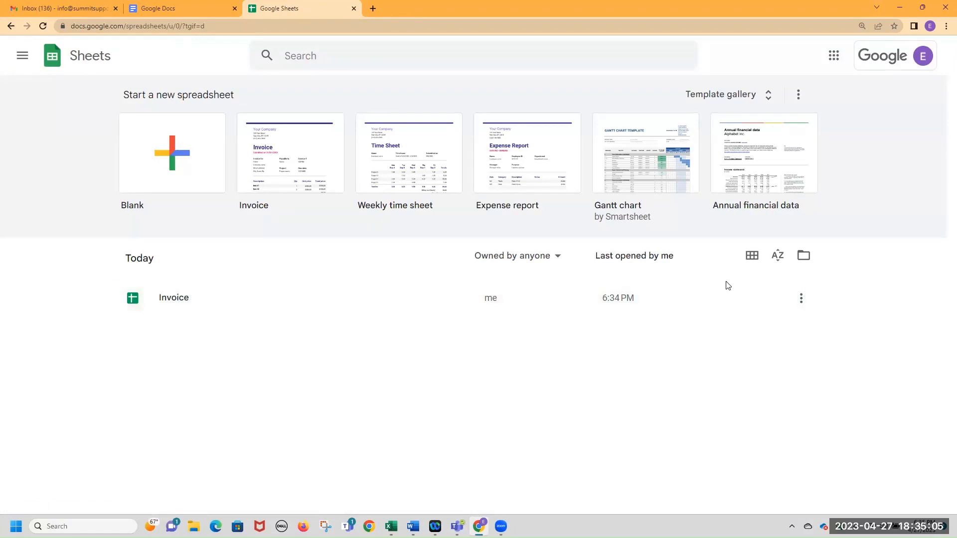
left_click(753, 257)
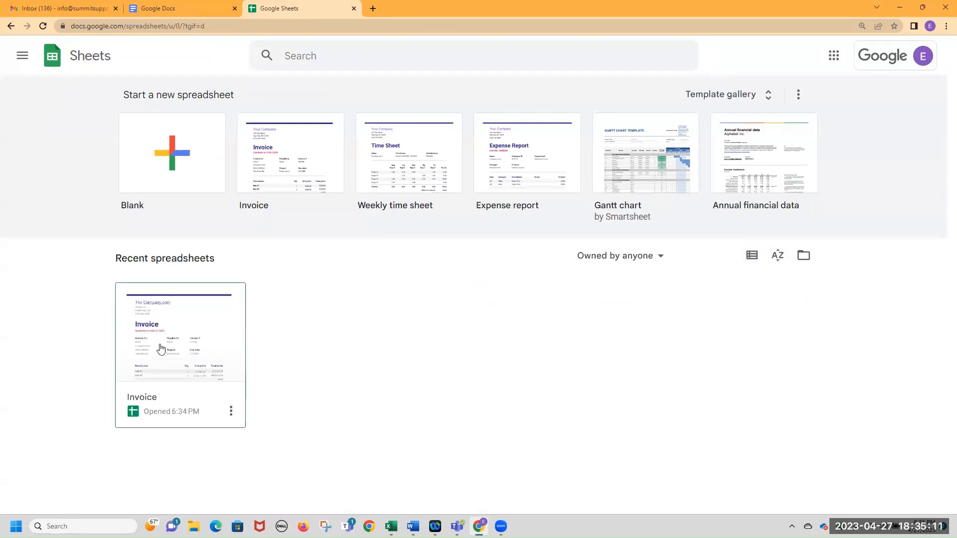
left_click(750, 259)
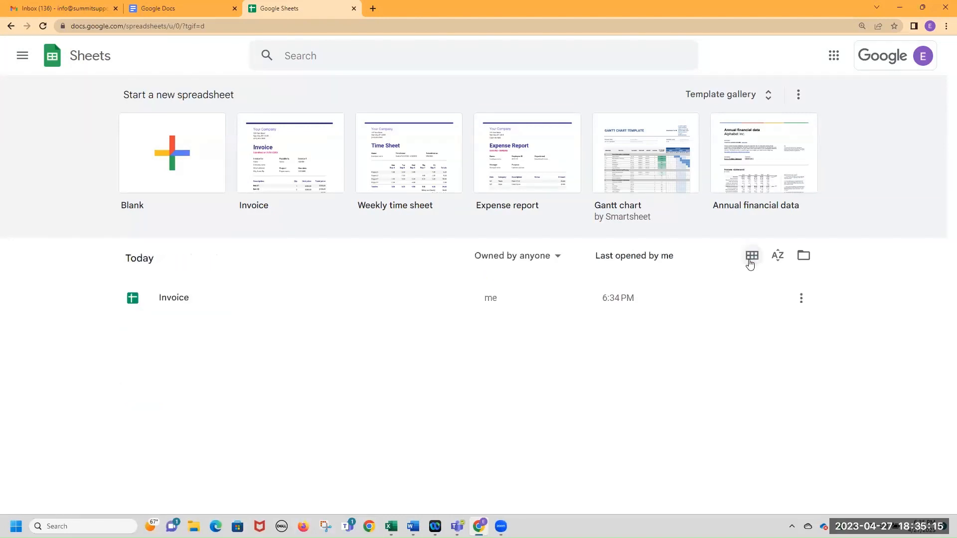
left_click(750, 264)
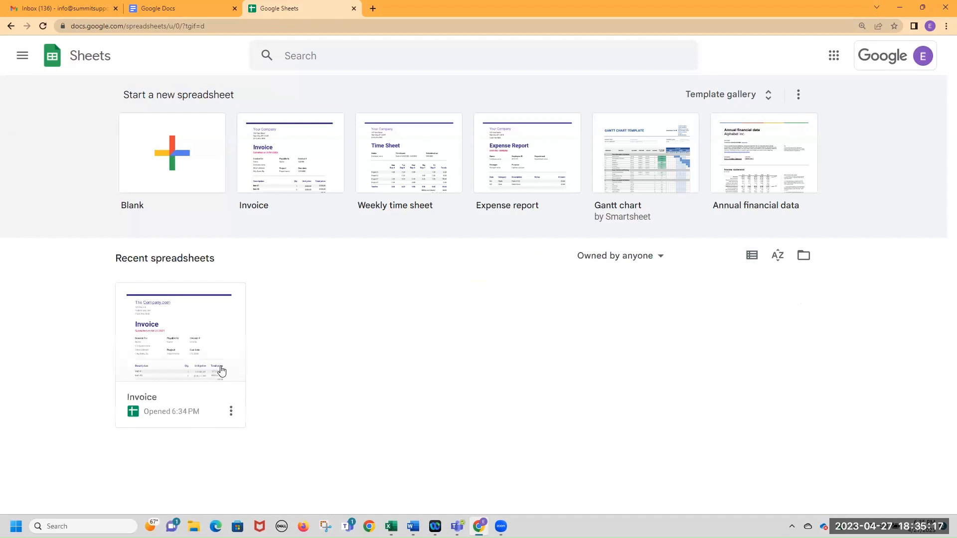
Reopen the Invoice spreadsheet from the recent files and go to its Budget sheet
left_click(171, 330)
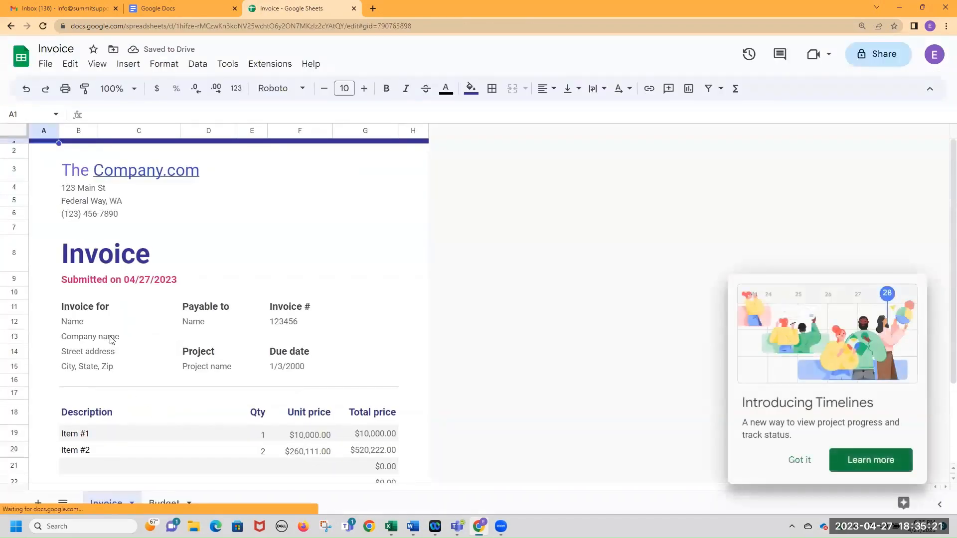
left_click(799, 459)
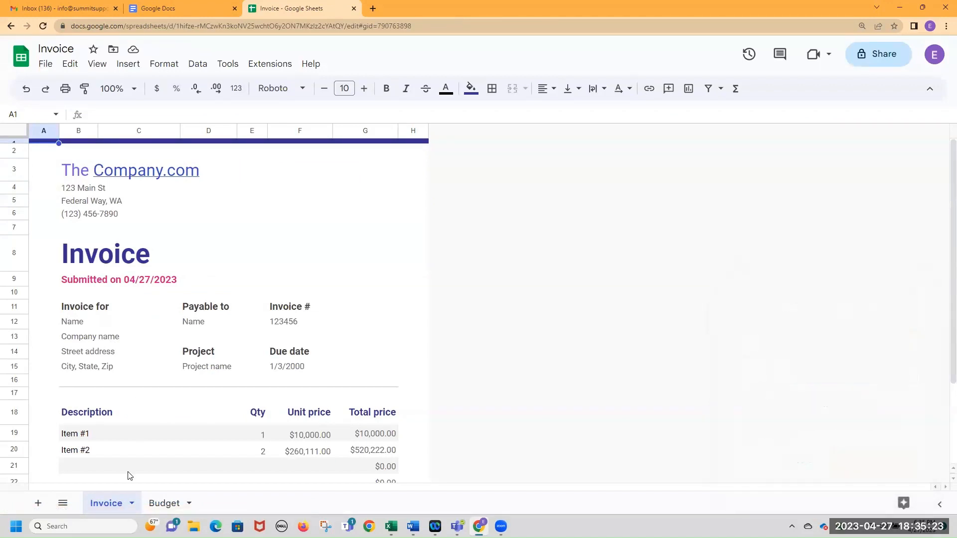
left_click(164, 504)
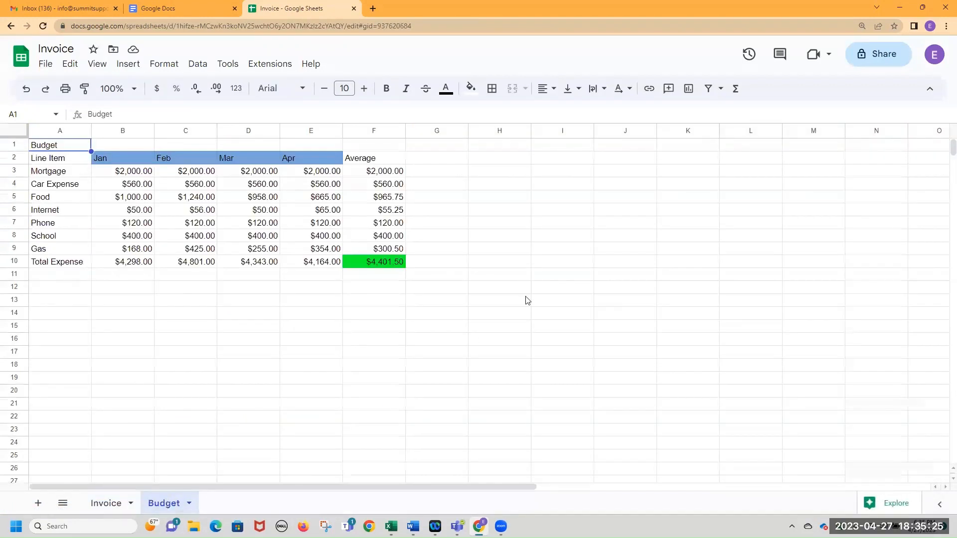
Add a suggested contact to the sharing of the Invoice spreadsheet, look at the access roles, and cancel without sending
left_click(878, 59)
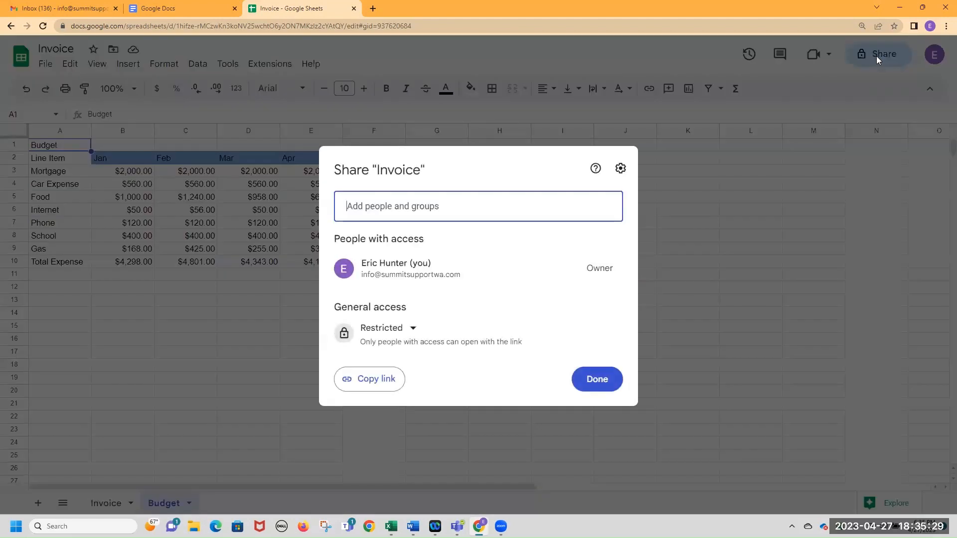
left_click(363, 213)
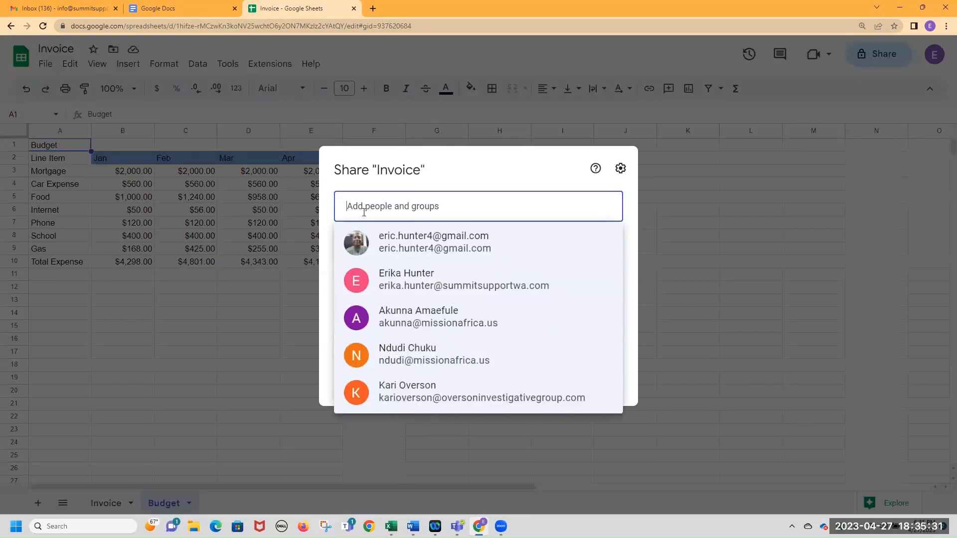
left_click(371, 239)
left_click(423, 278)
left_click(614, 222)
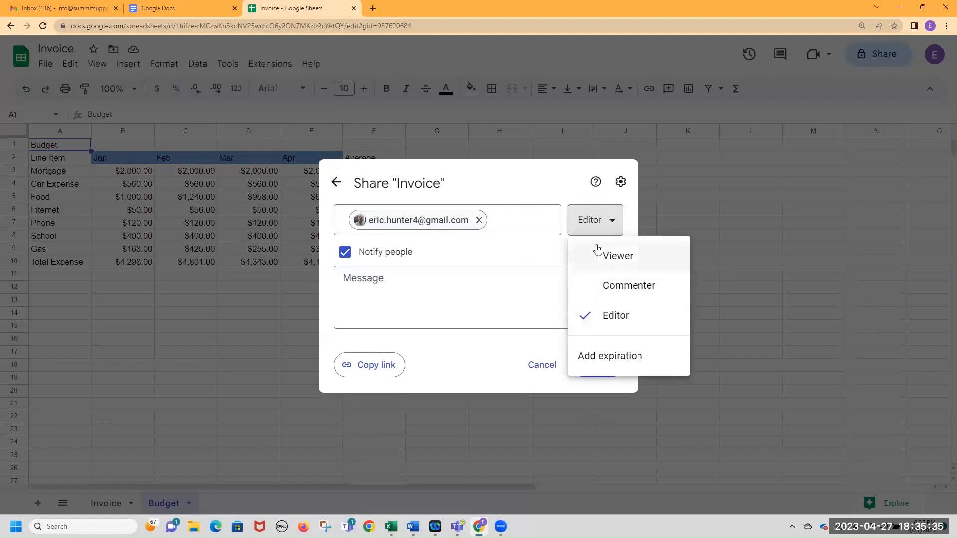
left_click(537, 191)
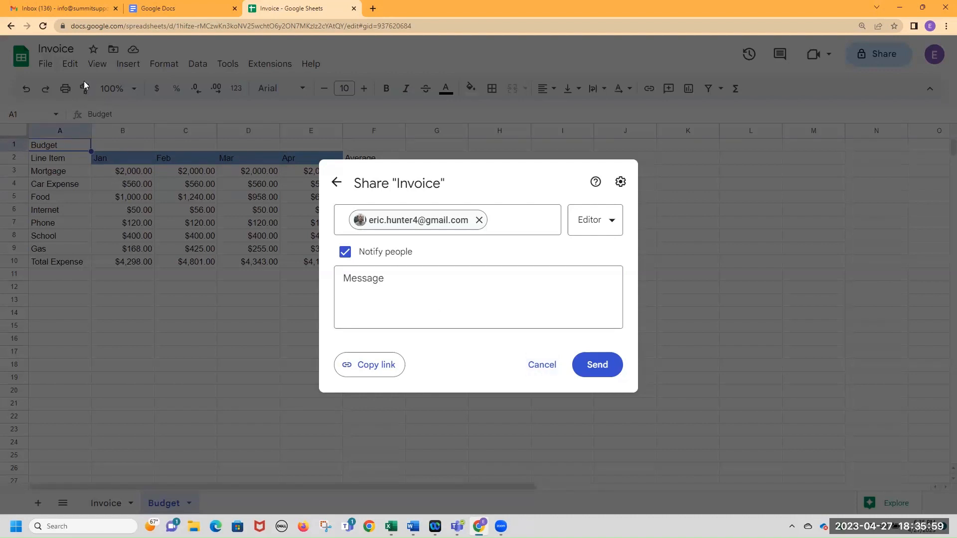
left_click(535, 369)
left_click(600, 380)
left_click(391, 301)
Leave the Invoice spreadsheet for the Sheets home screen and open Google Slides from the Google apps
left_click(20, 63)
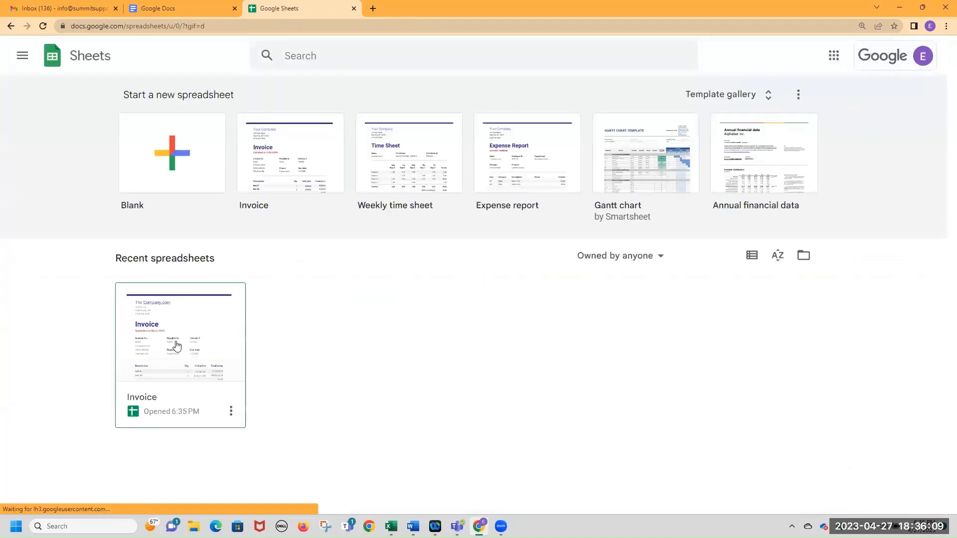
left_click(839, 60)
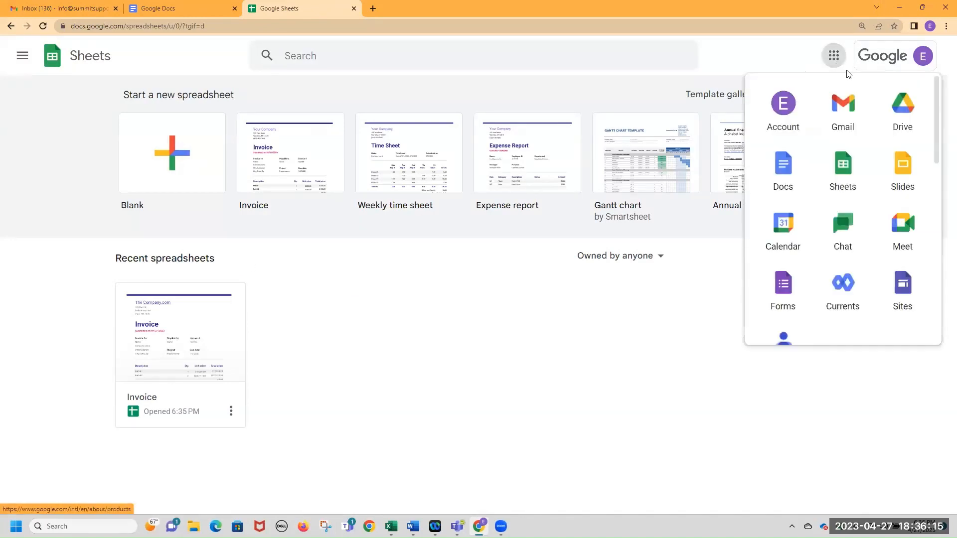
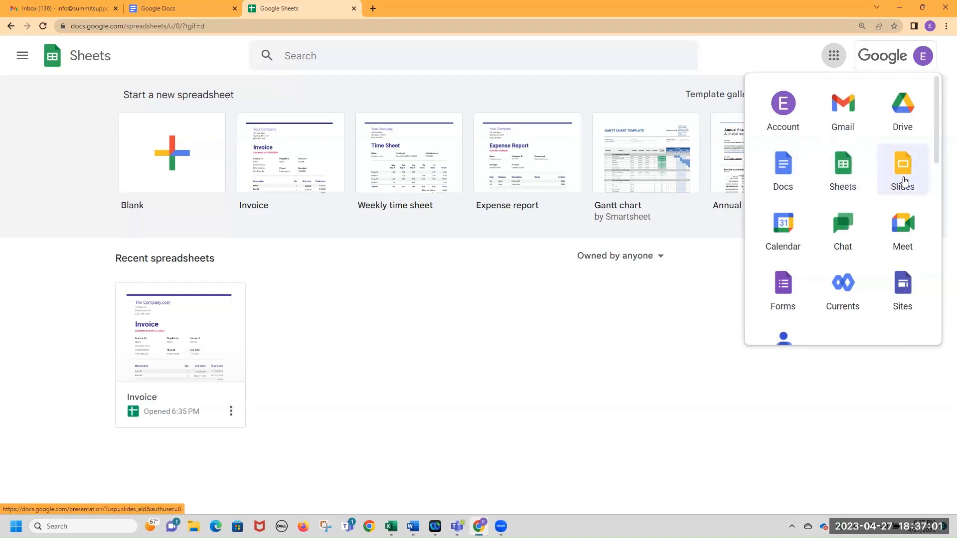
left_click(903, 179)
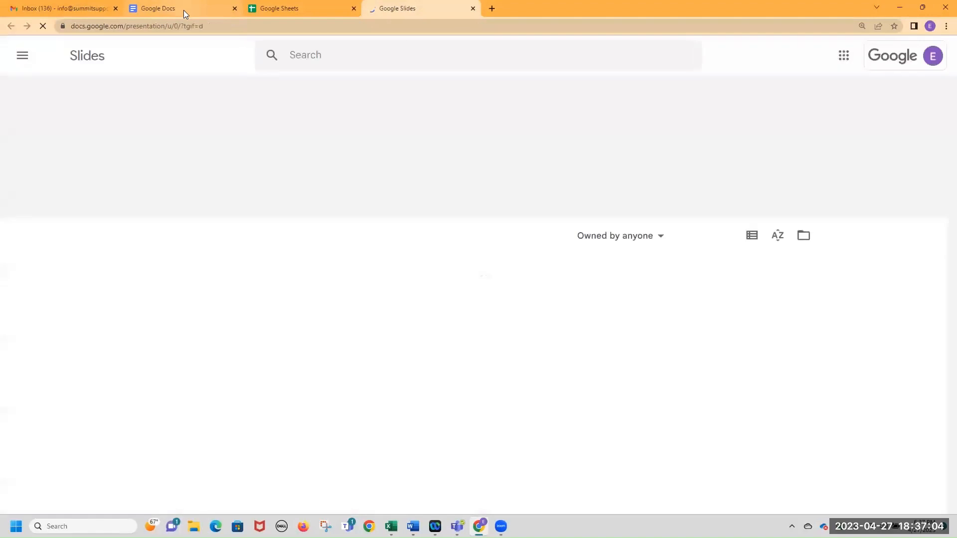
Look through the open Docs and Sheets home pages, and start a new Google Slides presentation from the Consulting proposal template
left_click(183, 10)
left_click(280, 8)
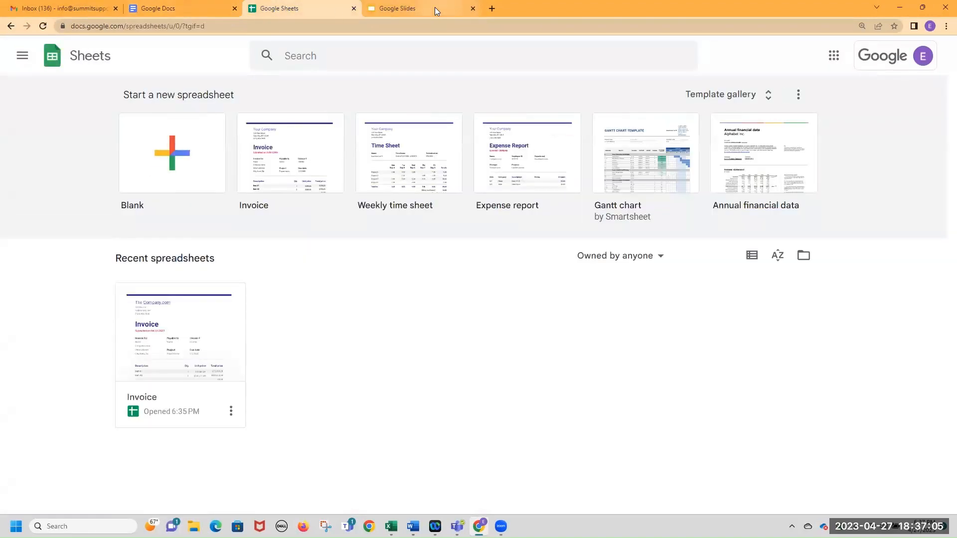
left_click(435, 8)
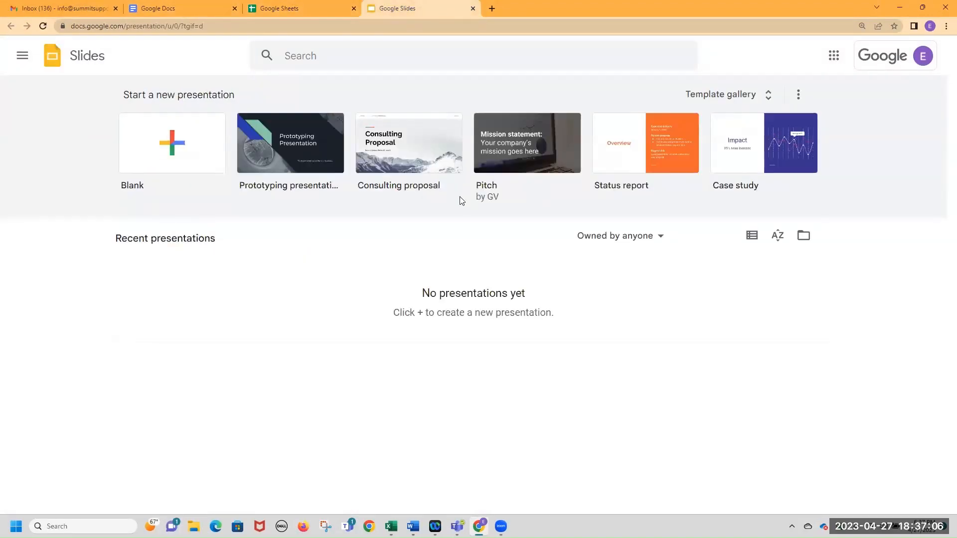
left_click(434, 156)
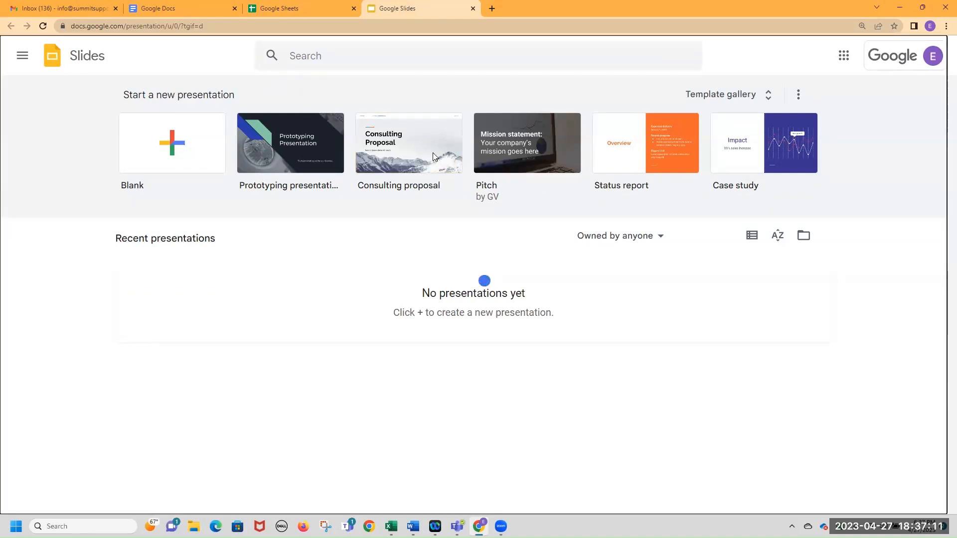